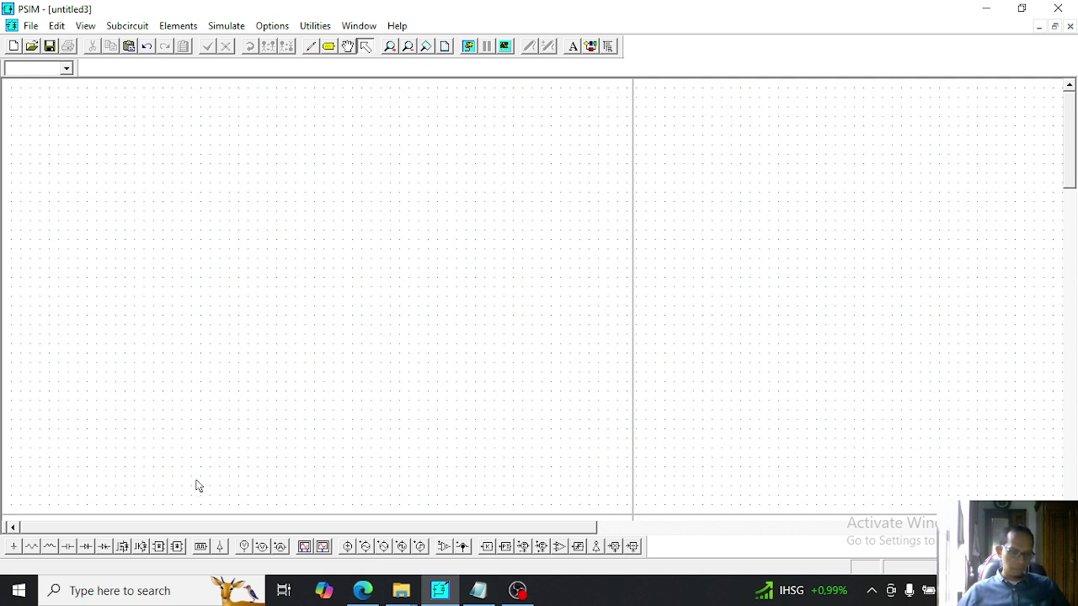
Place a 3-ph Sine voltage source on the left side of the blank schematic
left_click(191, 30)
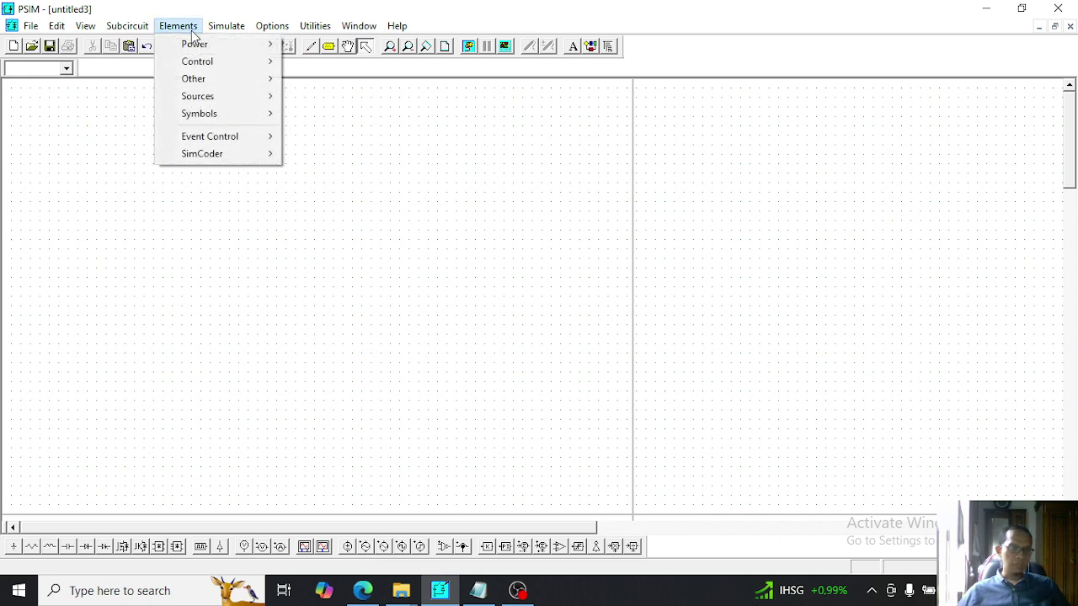
mouse_move(206, 51)
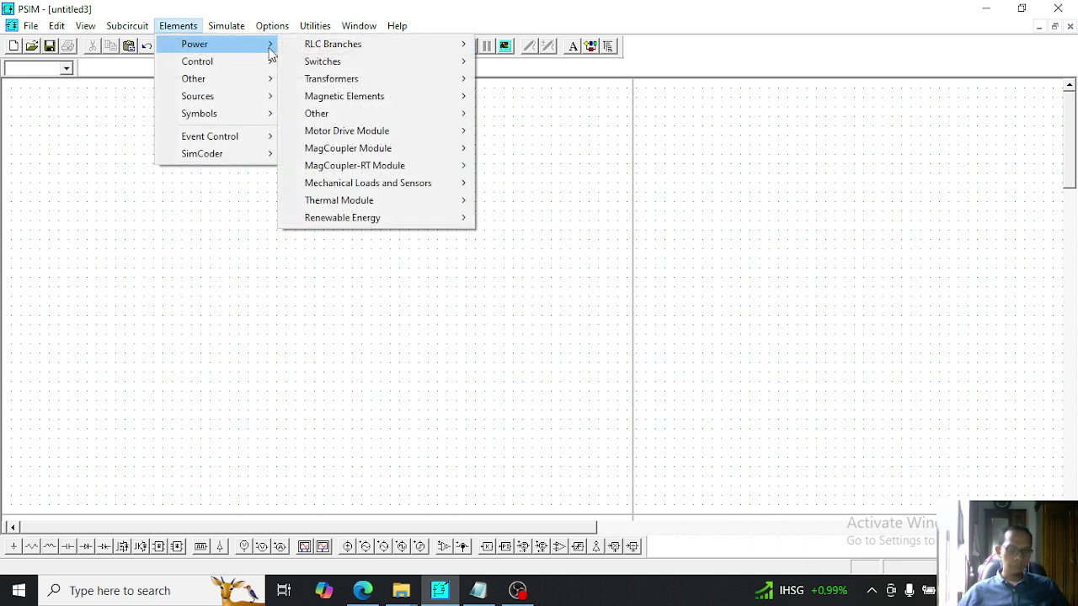
mouse_move(343, 53)
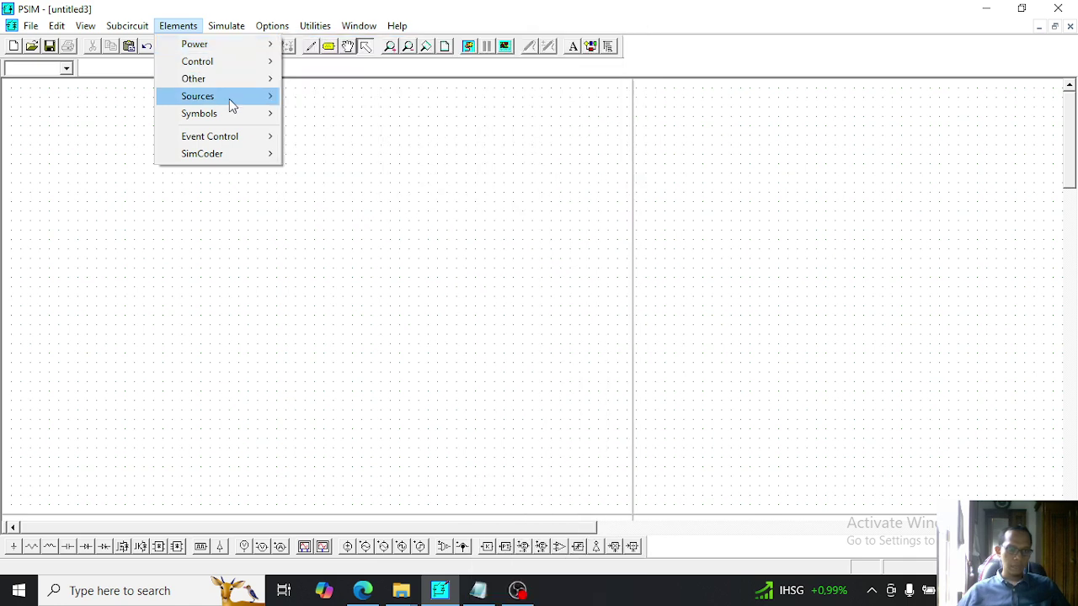
mouse_move(223, 99)
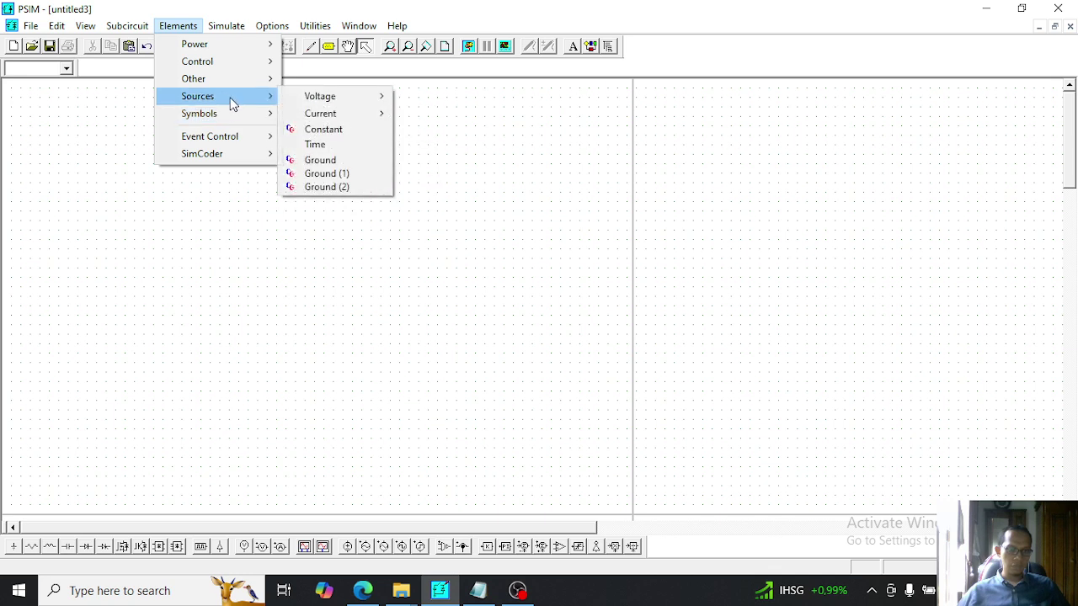
mouse_move(332, 96)
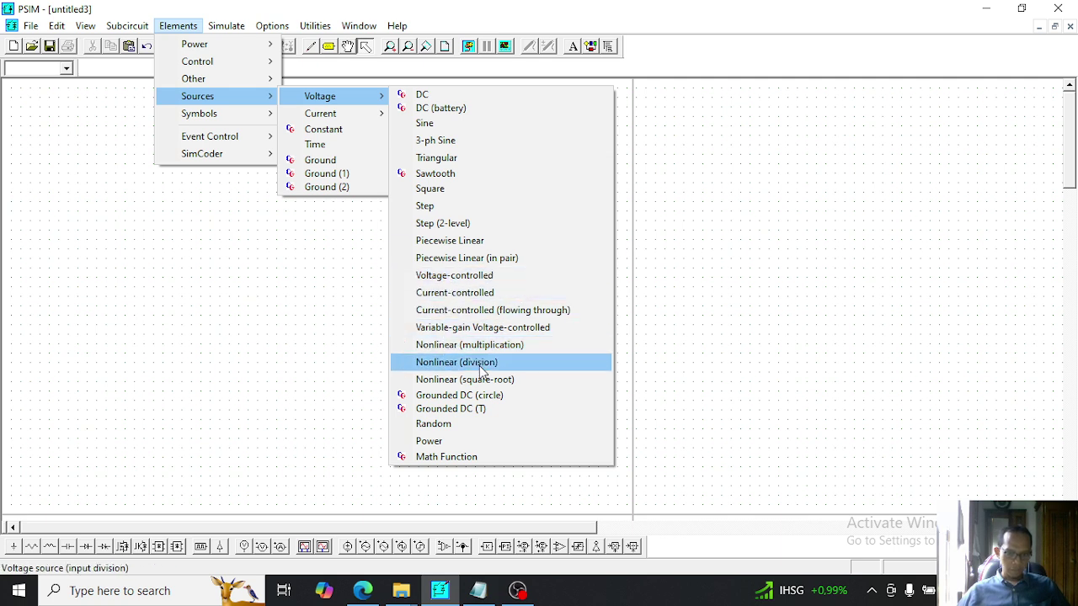
left_click(436, 140)
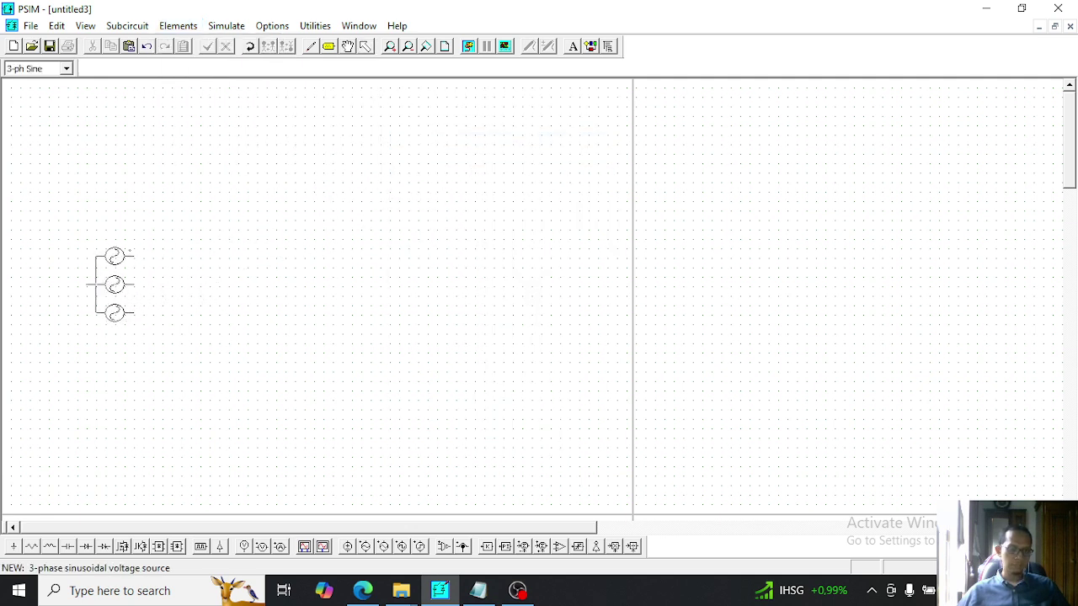
left_click(110, 287)
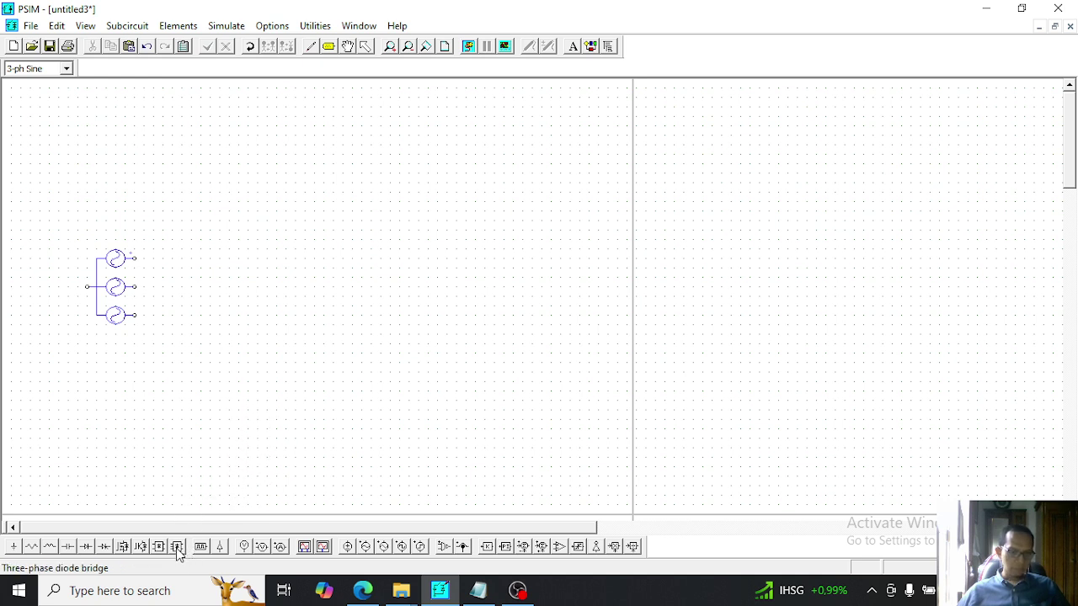
Place a 3-ph Thyristor Bridge to the right of the three-phase source, lining up its inputs with the source terminals
left_click(179, 26)
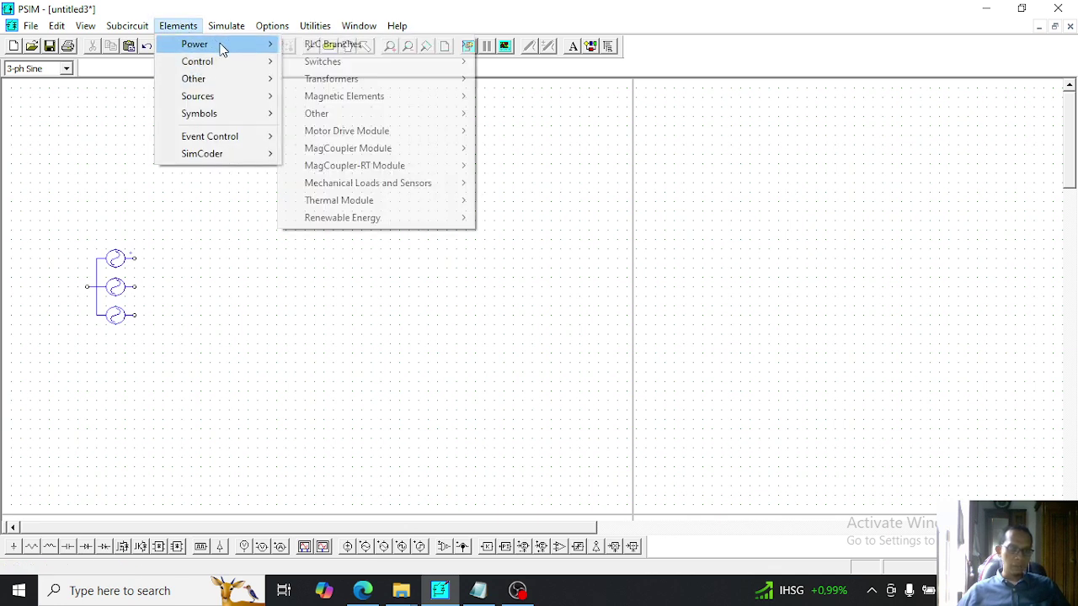
mouse_move(409, 64)
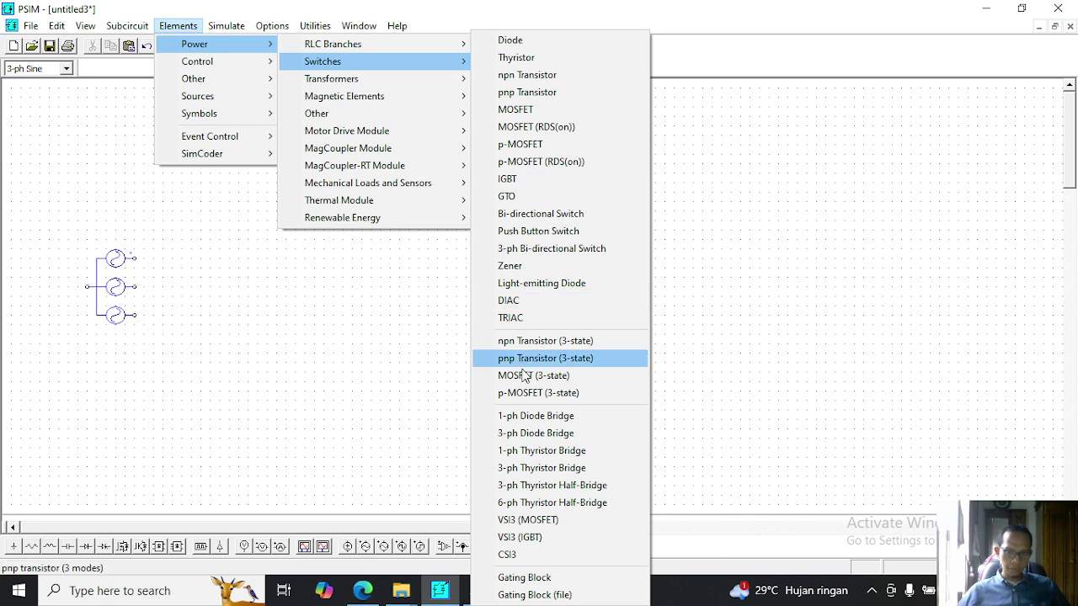
left_click(544, 473)
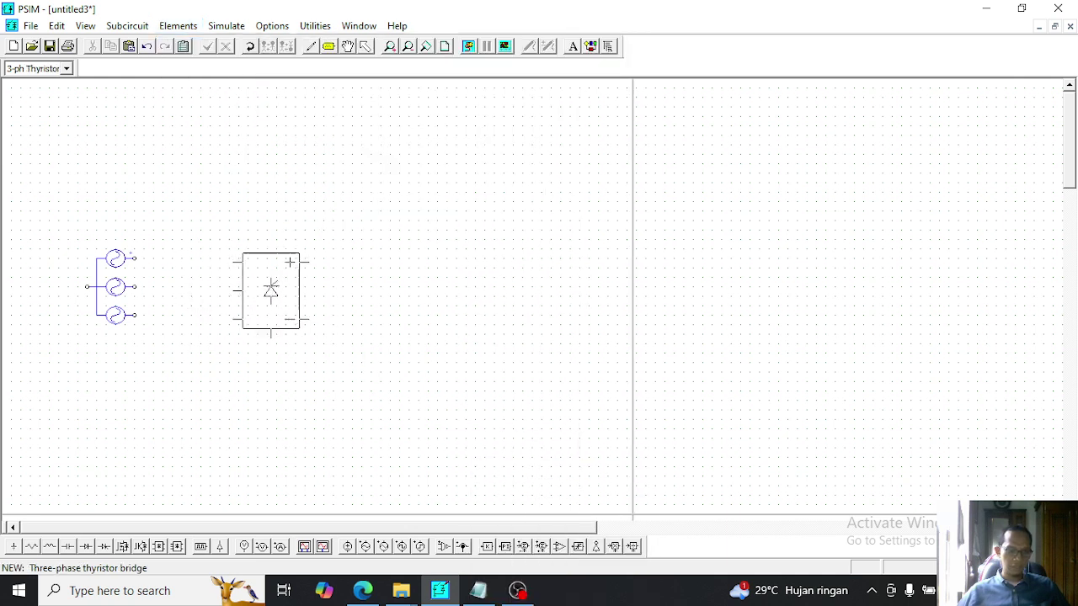
left_click(295, 286)
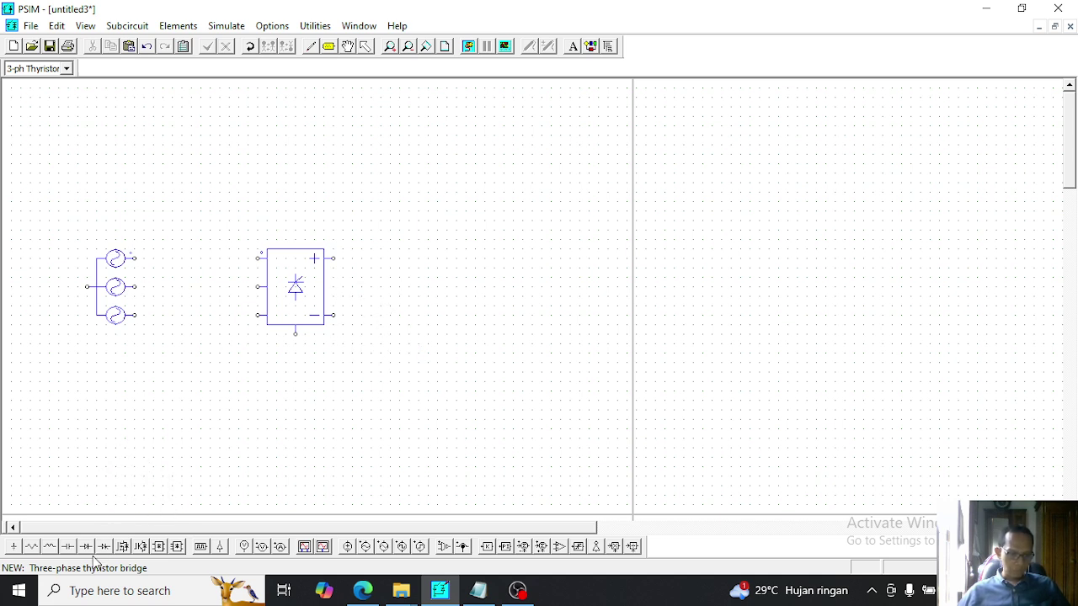
Place a vertically oriented capacitor to the right of the thyristor bridge, between its positive and negative output levels
left_click(68, 547)
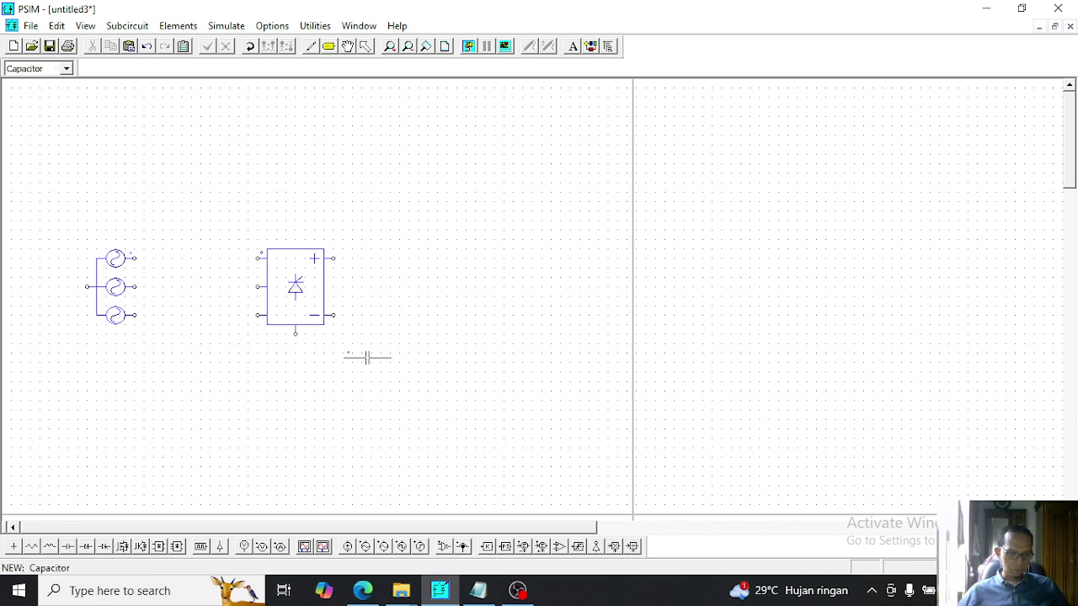
left_click(70, 549)
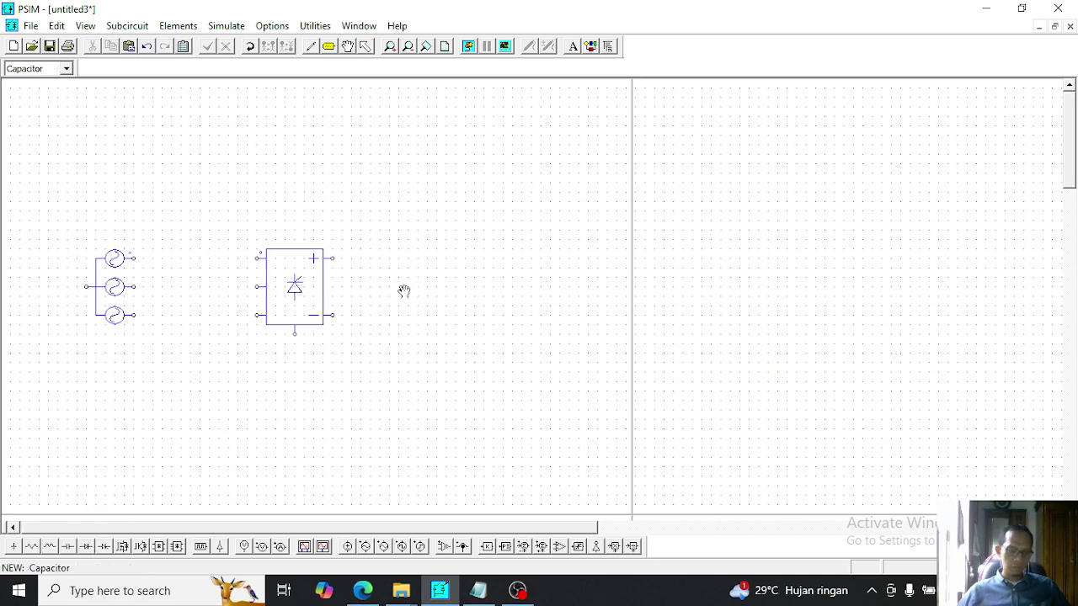
right_click(405, 291)
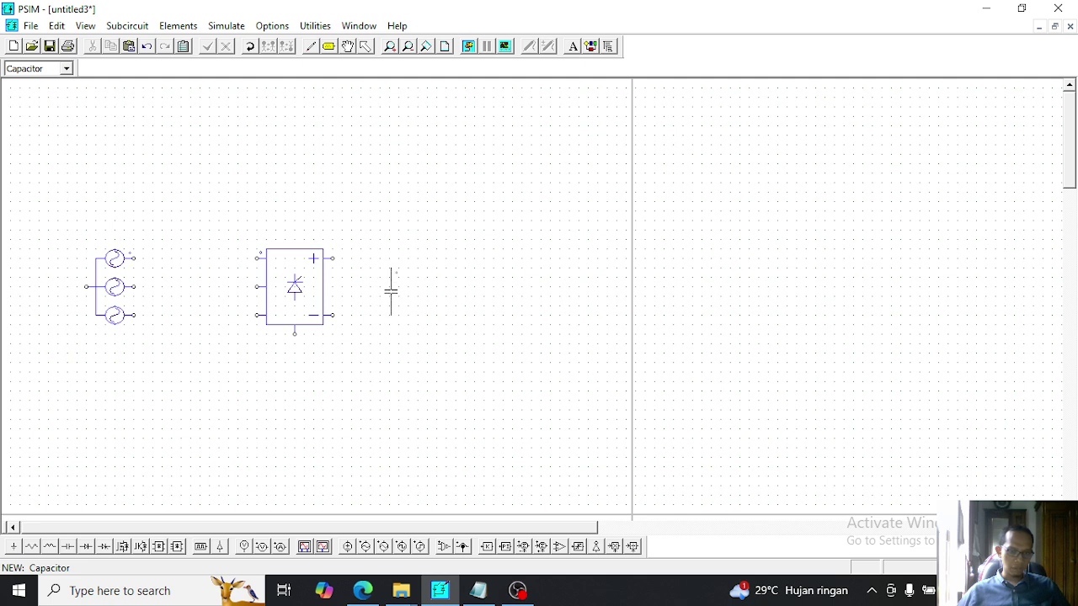
left_click(390, 287)
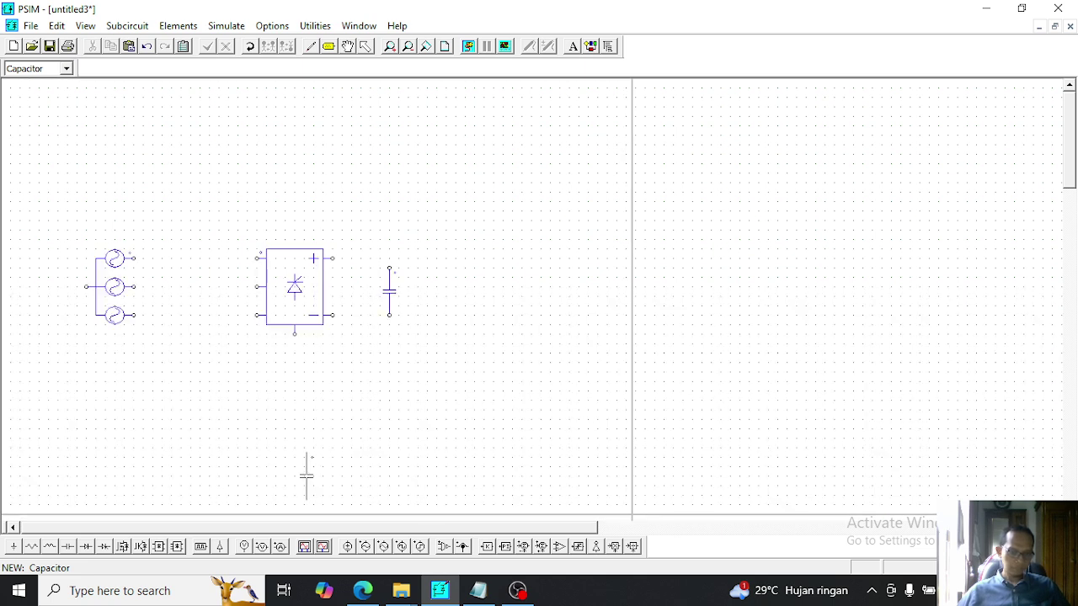
Place a horizontal inductor level with the bridge's positive output, right of the capacitor, and a vertical resistor beyond it
left_click(32, 546)
left_click(50, 546)
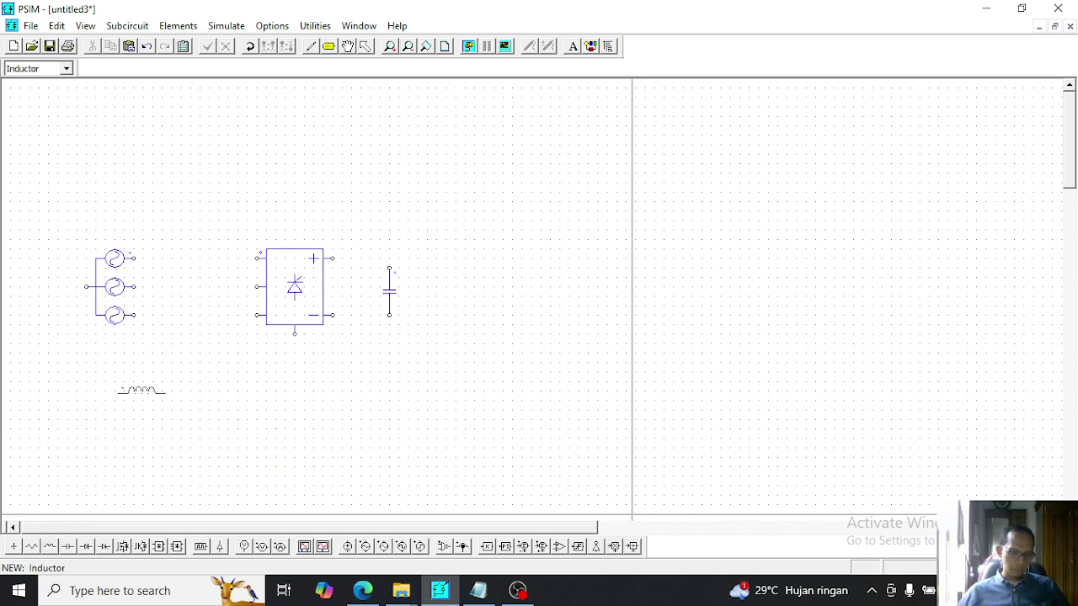
left_click(441, 256)
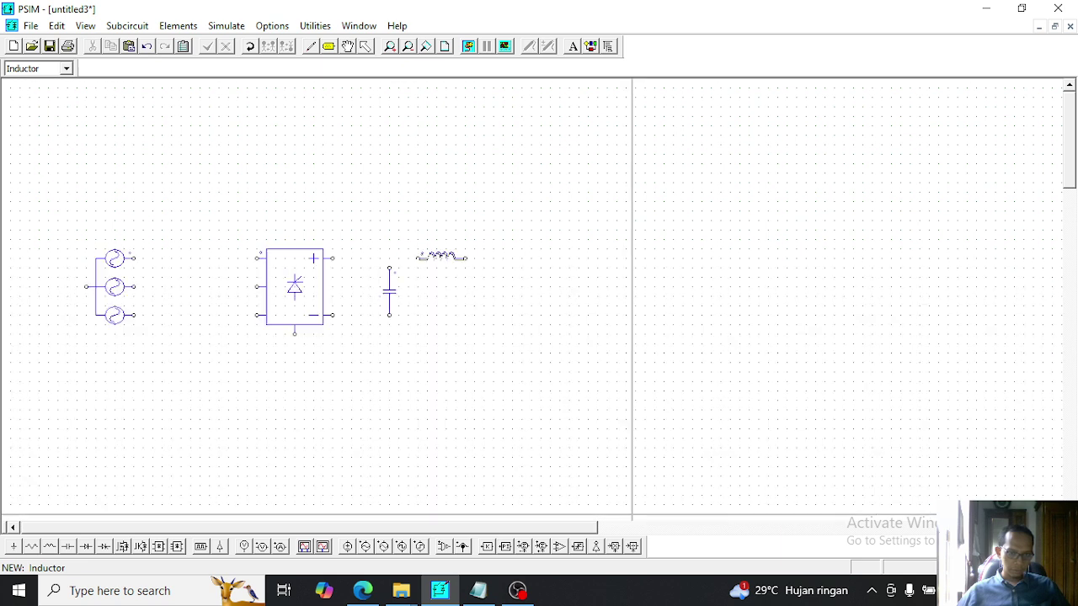
left_click(32, 547)
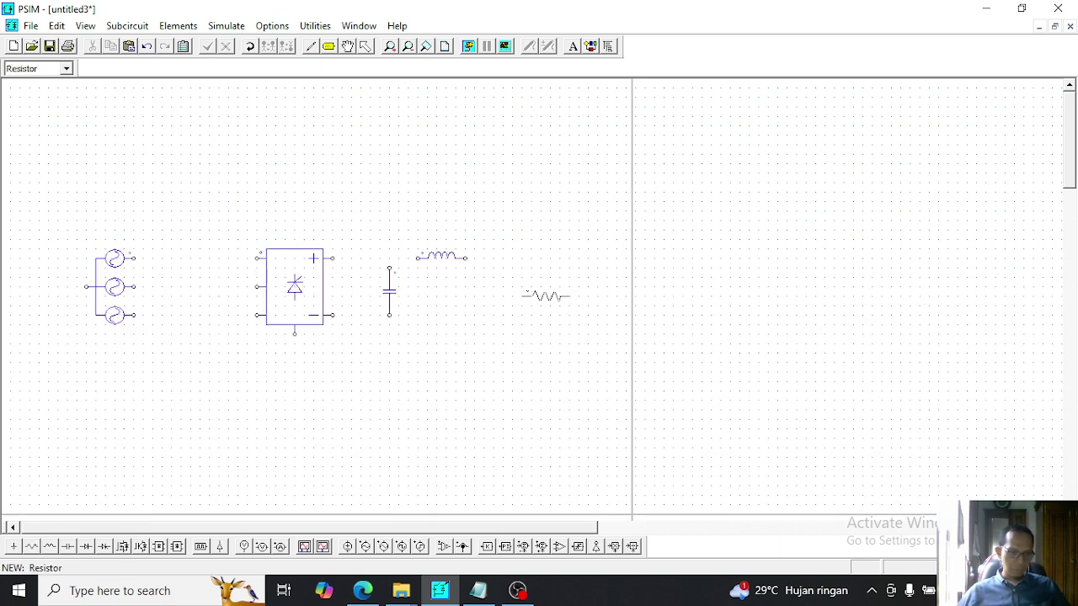
right_click(538, 292)
left_click(522, 291)
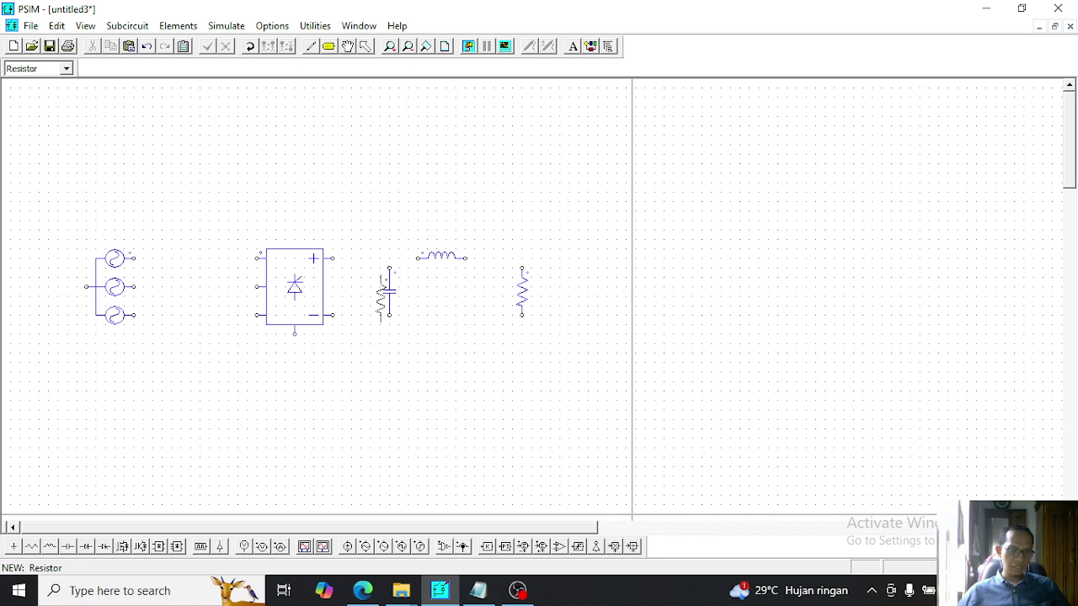
left_click(367, 46)
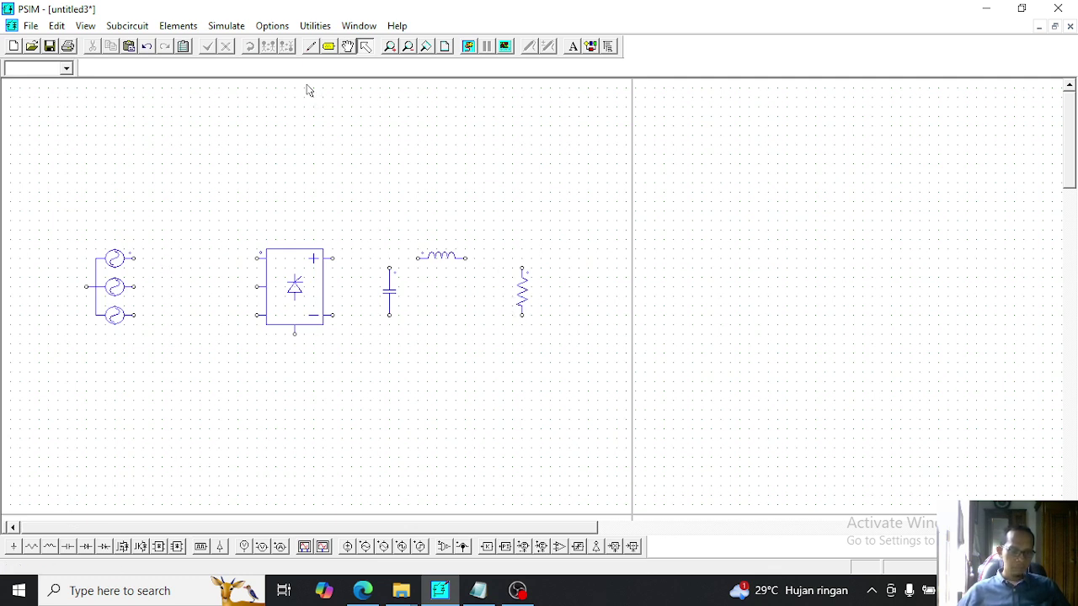
Wire the three phase terminals of the source to the three inputs of the thyristor bridge
left_click(311, 48)
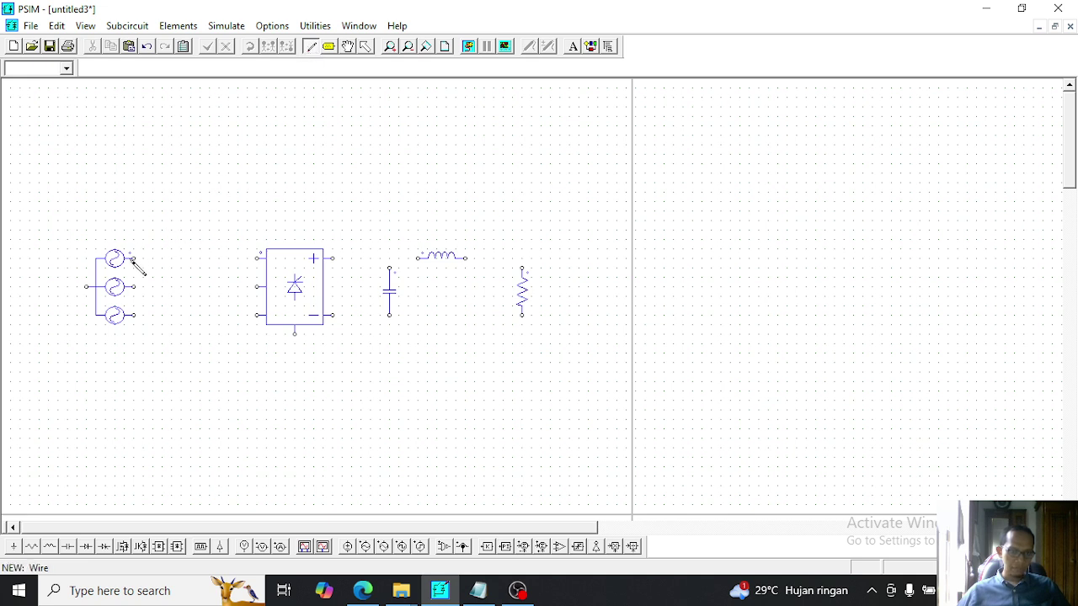
left_click_drag(132, 255, 261, 255)
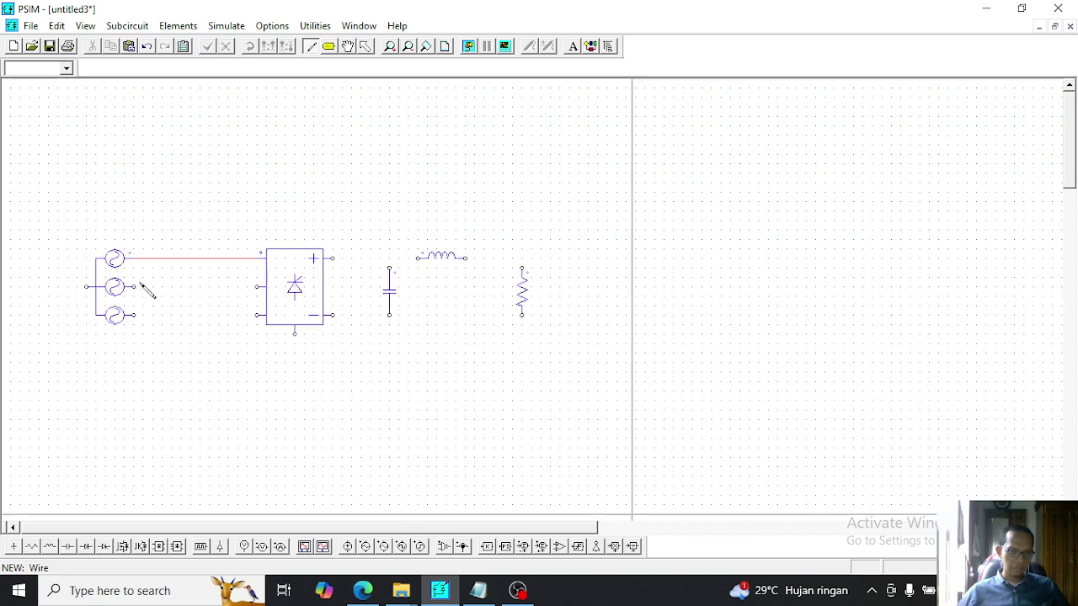
left_click_drag(143, 287, 261, 287)
left_click_drag(156, 318, 261, 315)
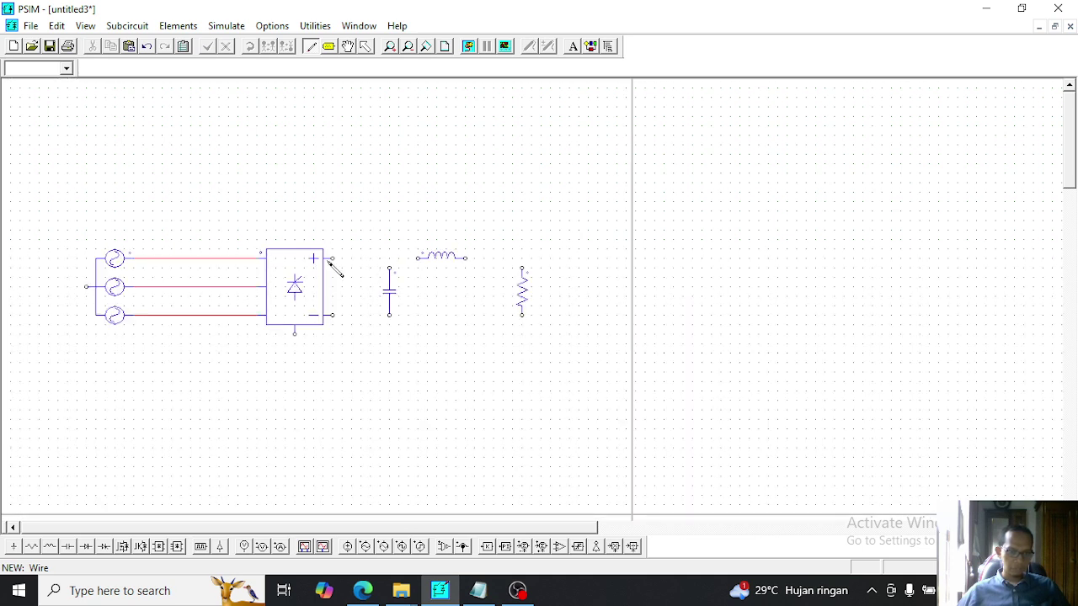
Wire the bridge output to the inductor and resistor in series, with the capacitor connected across the positive and negative lines
left_click_drag(332, 257, 421, 256)
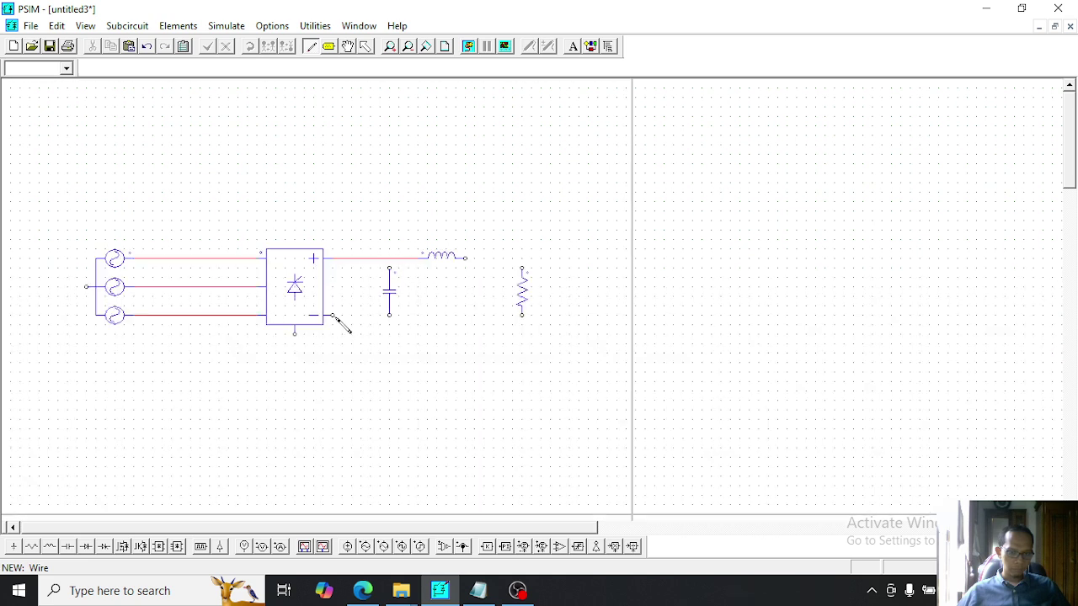
mouse_move(332, 315)
left_mouse_down()
mouse_move(477, 326)
mouse_move(522, 316)
left_mouse_up()
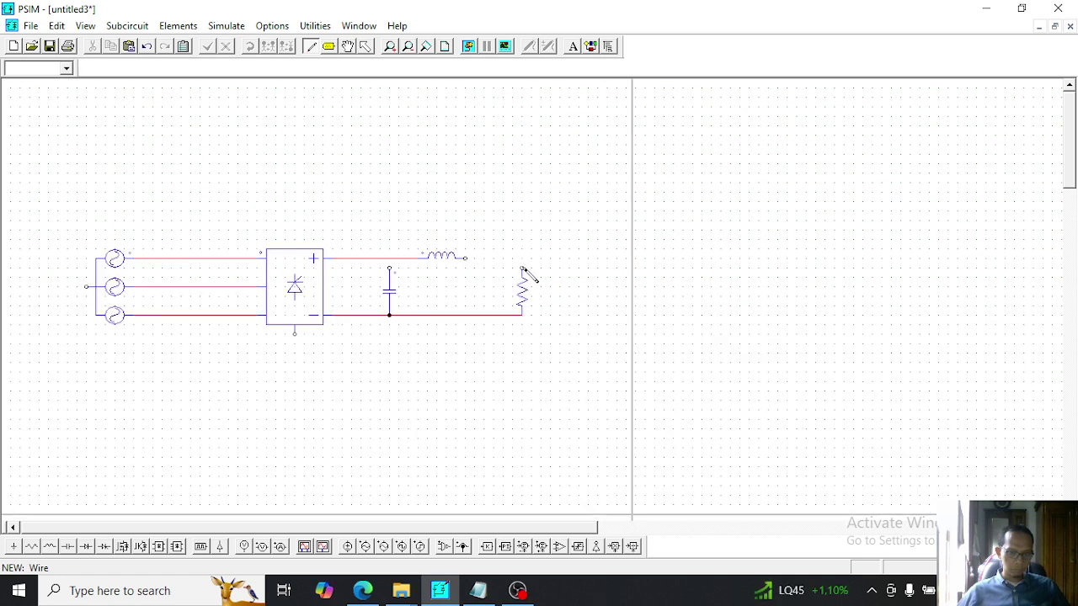
left_click_drag(522, 263, 471, 267)
left_click_drag(389, 266, 389, 258)
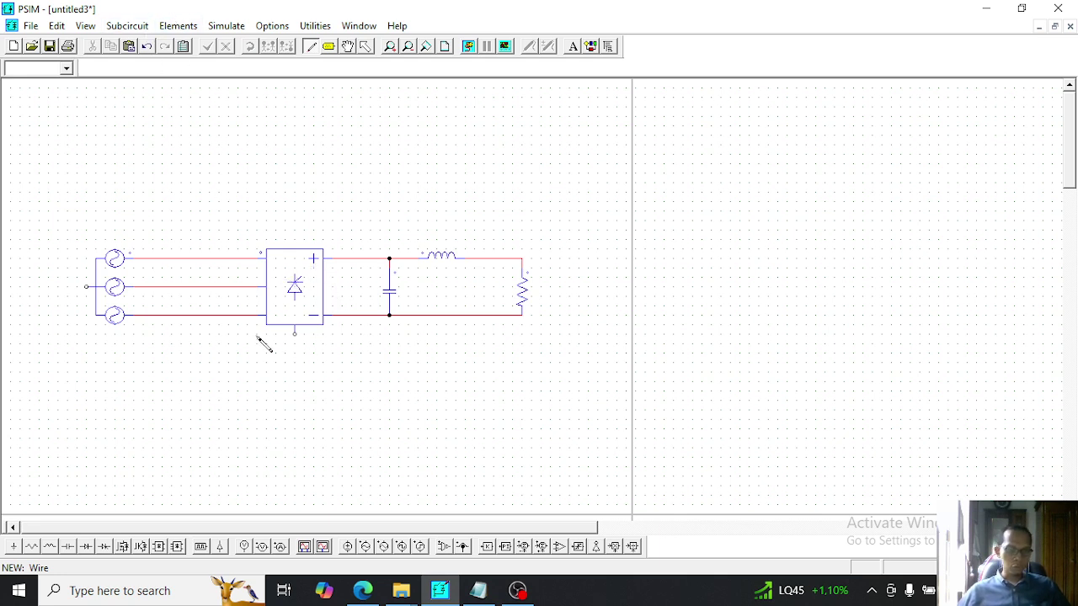
Place an Alpha Controller directly below the thyristor bridge's gate terminal
left_click(178, 26)
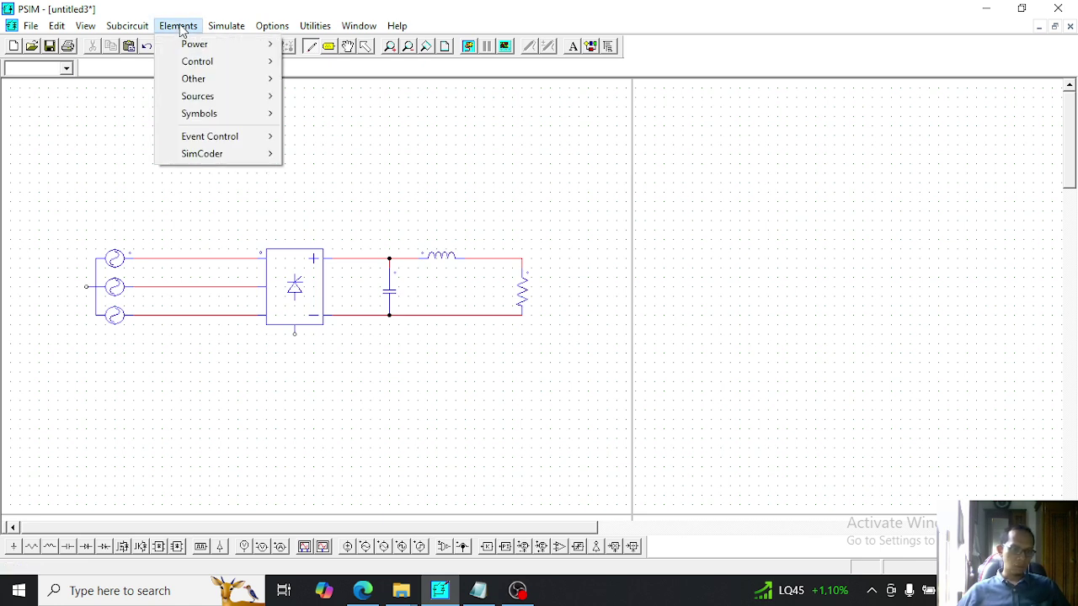
mouse_move(233, 102)
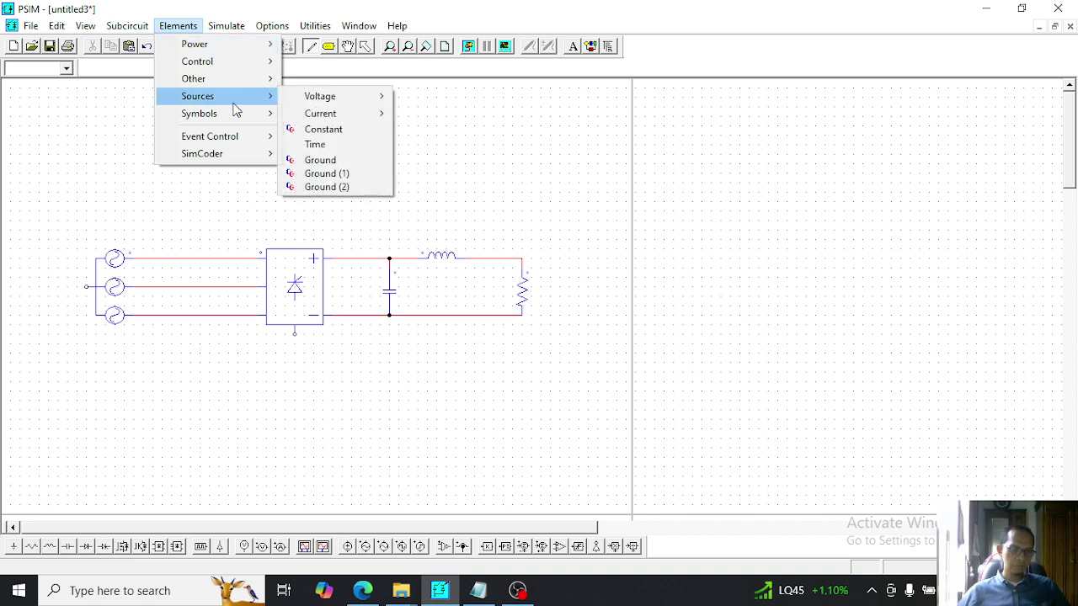
mouse_move(225, 80)
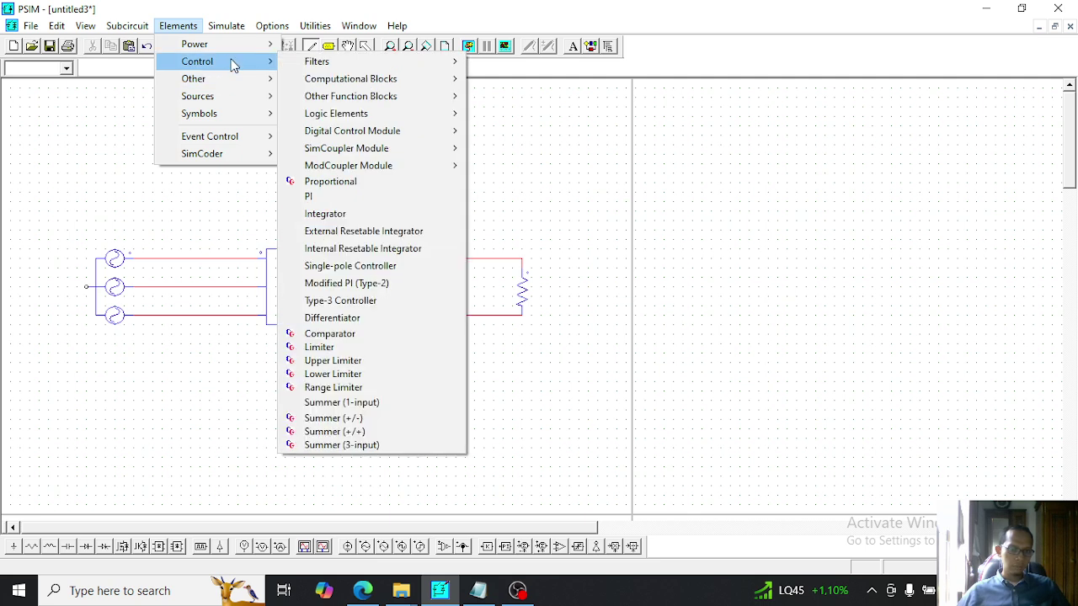
mouse_move(237, 50)
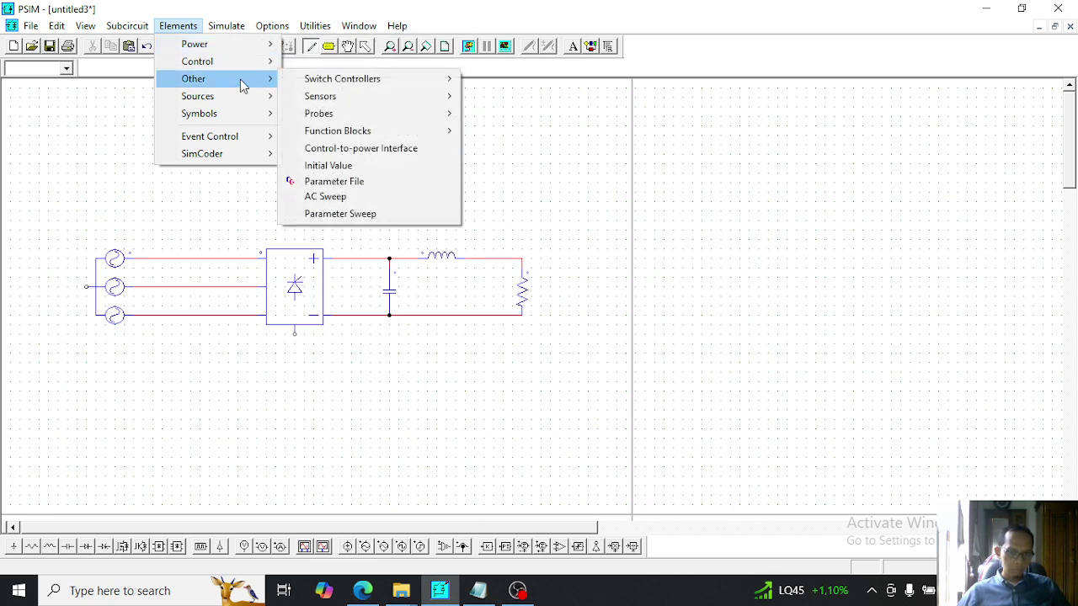
mouse_move(387, 132)
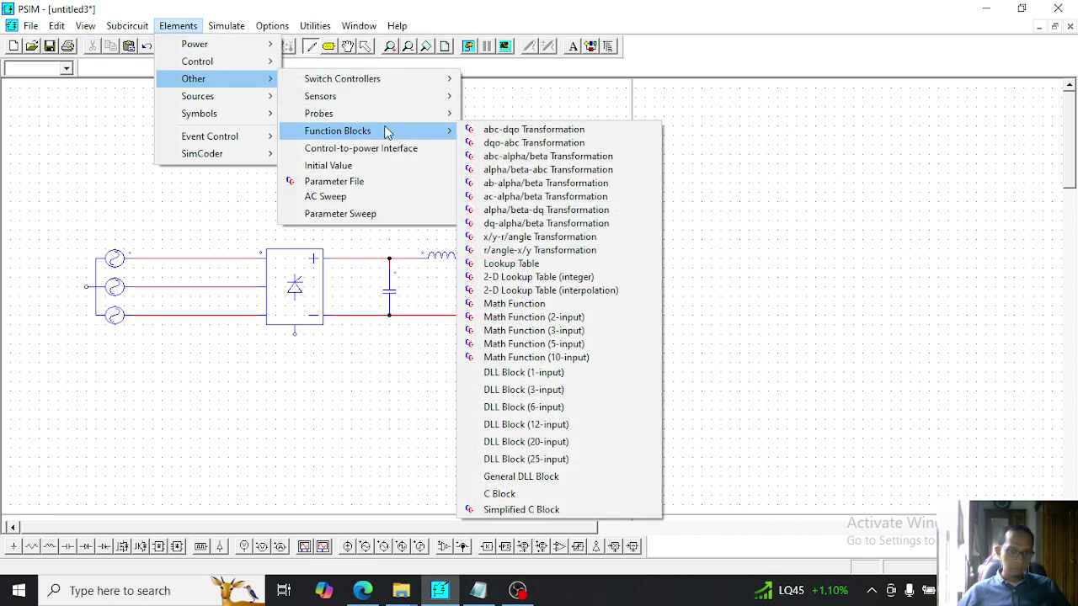
mouse_move(385, 114)
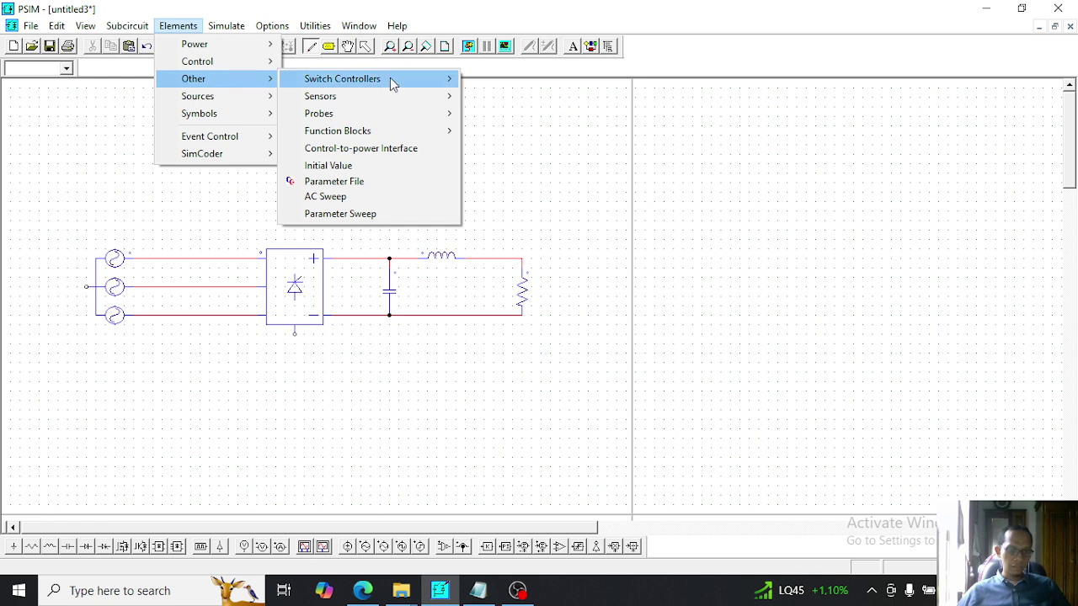
mouse_move(390, 80)
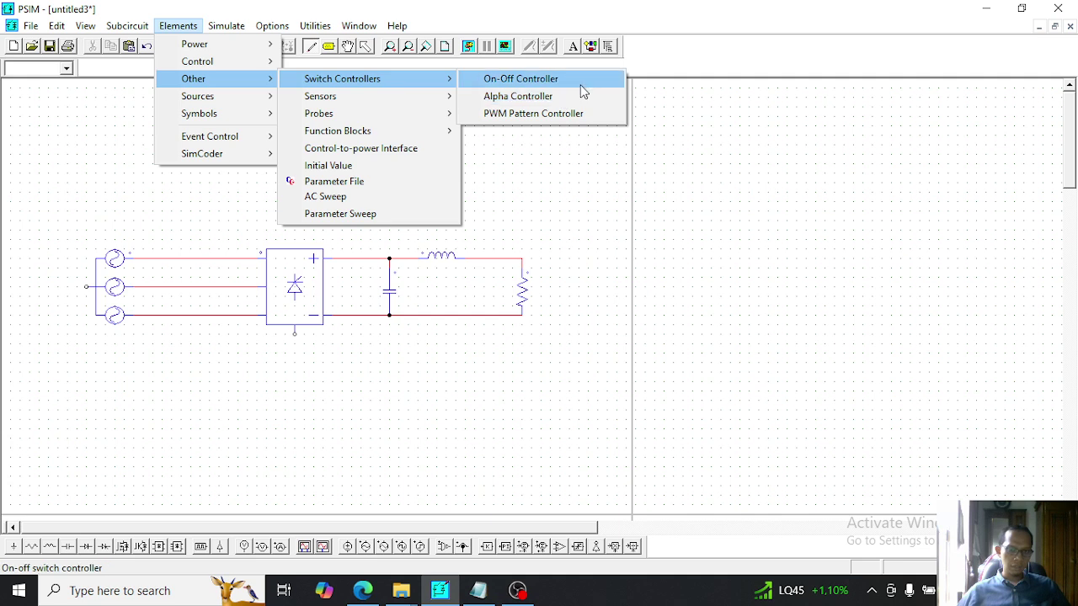
left_click(517, 96)
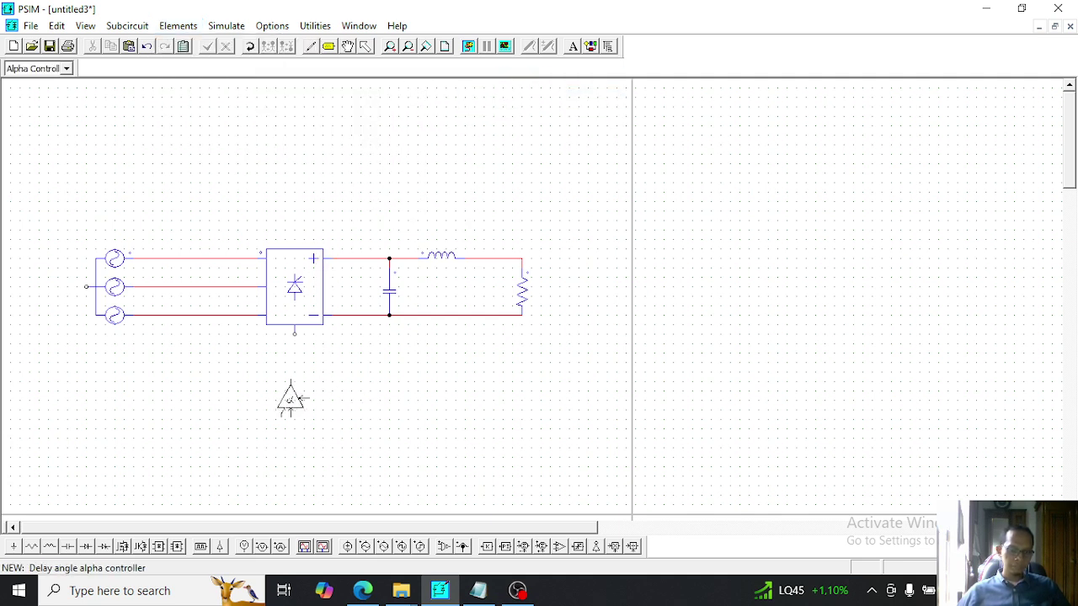
left_click(294, 391)
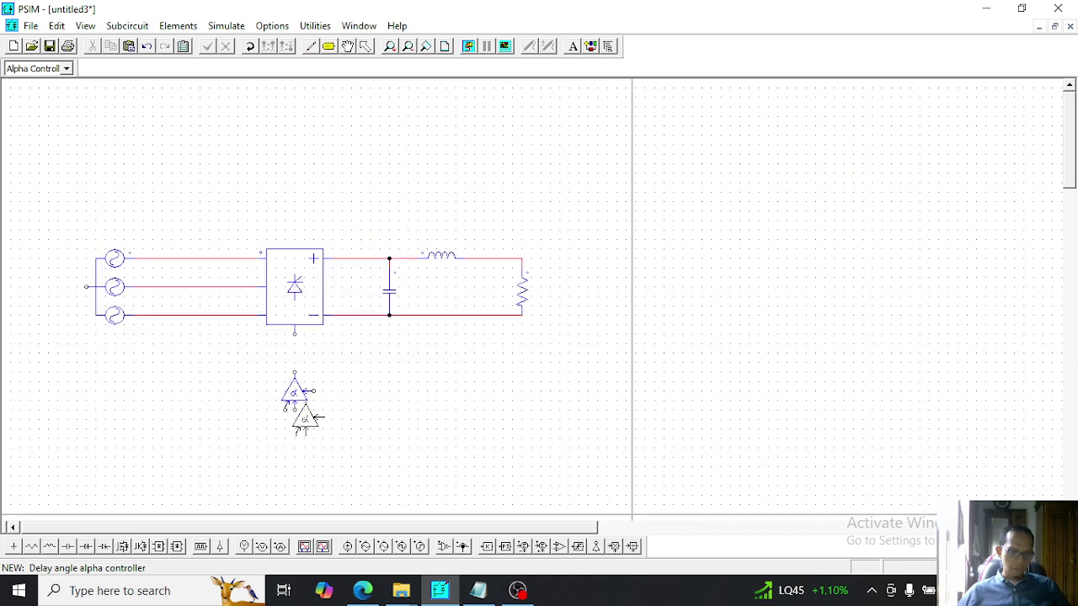
Wire the Alpha Controller's output to the thyristor bridge's gate terminal
left_click(363, 47)
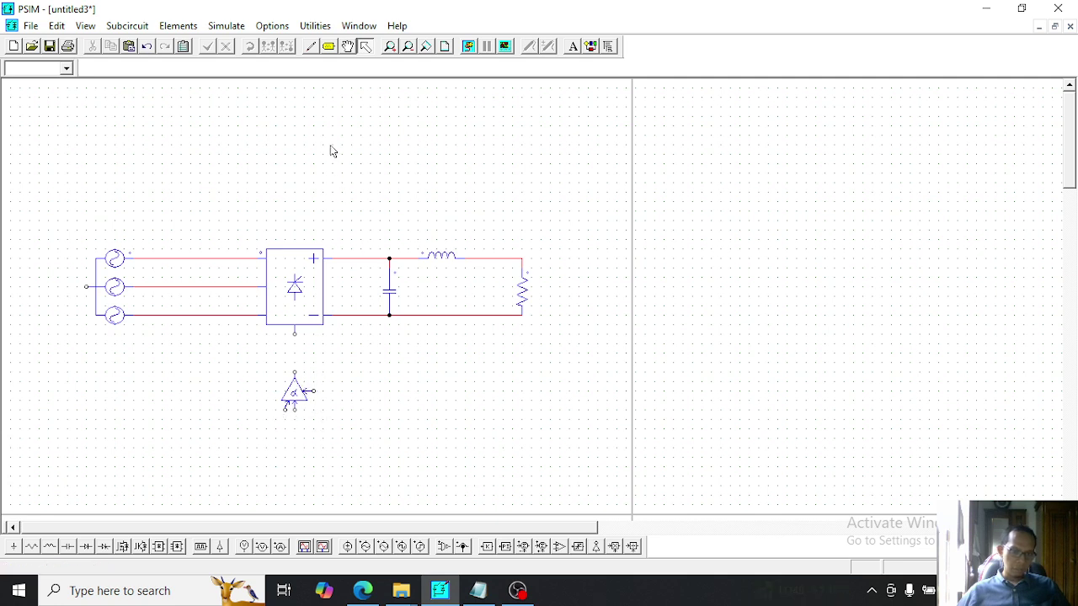
left_click(310, 46)
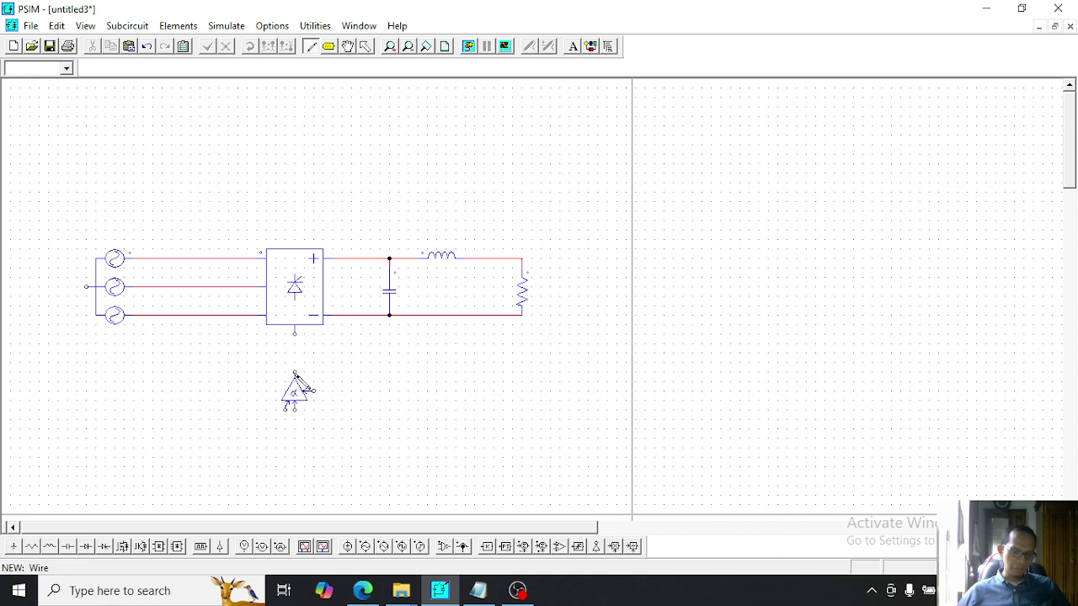
left_click_drag(296, 374, 294, 334)
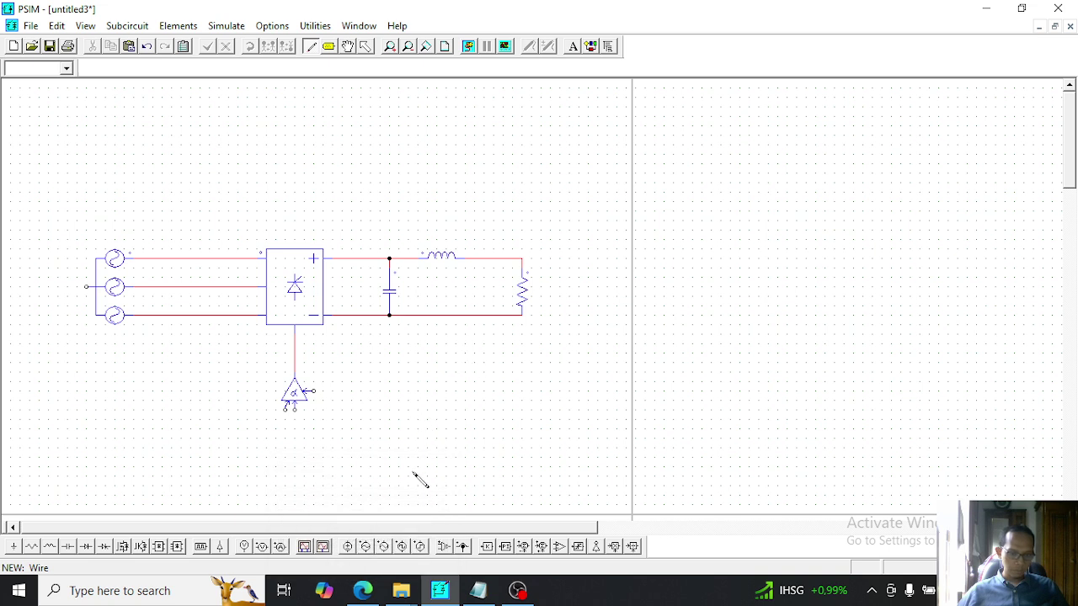
Place a vertical step voltage source to the right of and slightly below the Alpha Controller
left_click(419, 546)
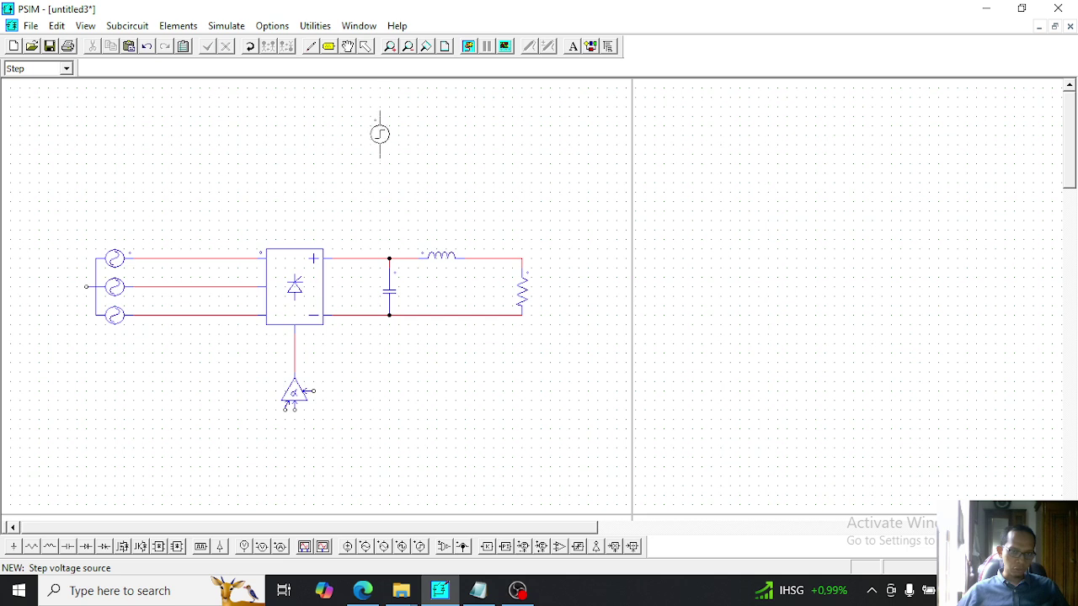
left_click(367, 48)
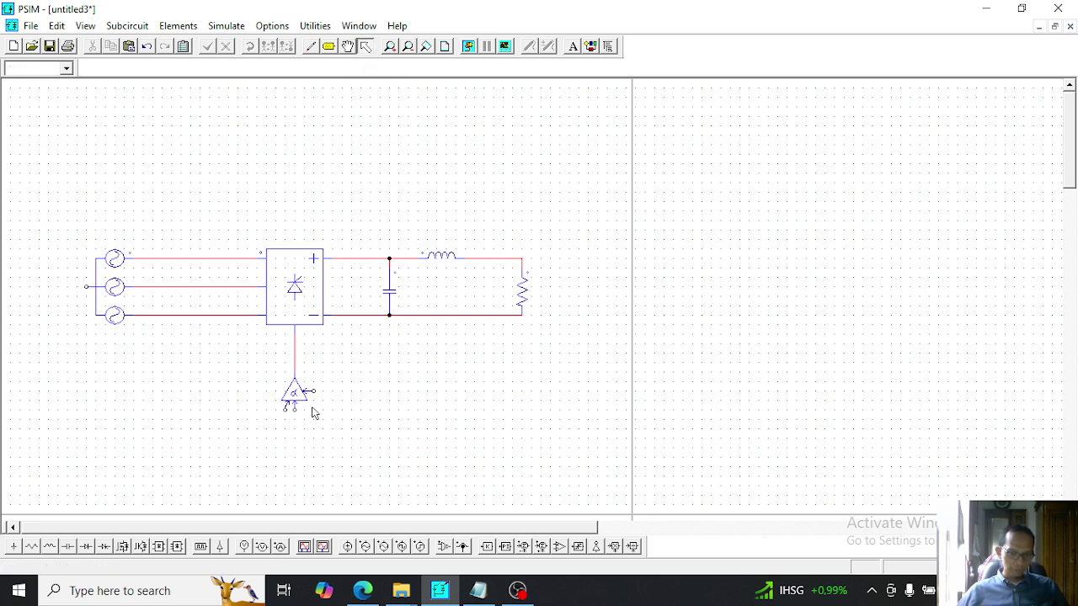
left_click(419, 549)
left_click(379, 414)
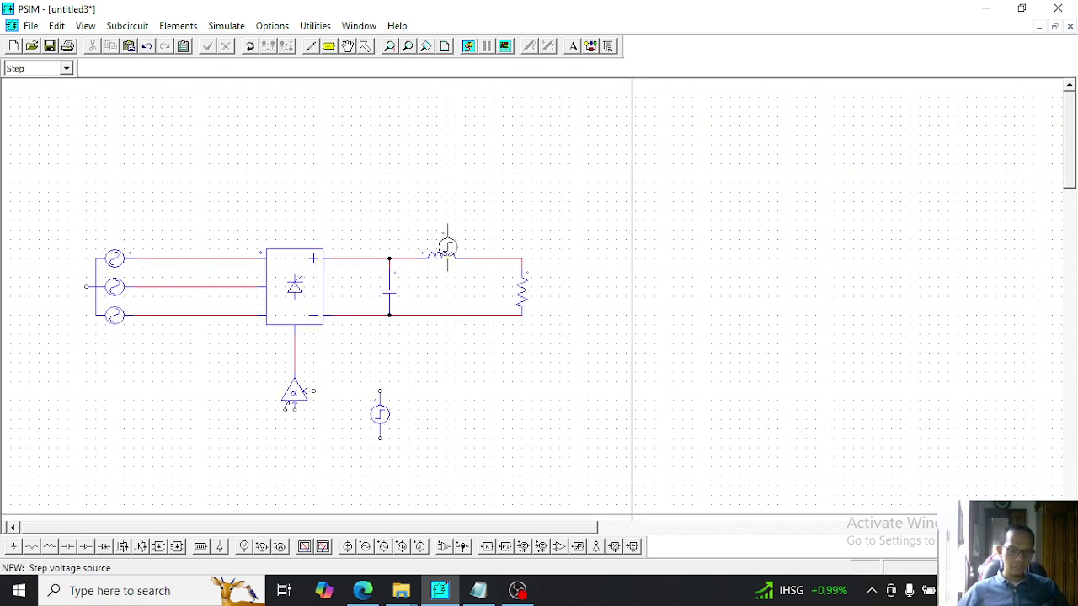
Wire the step source's upper terminal to the Alpha Controller's alpha input on its side and ground the lower terminal
left_click(310, 46)
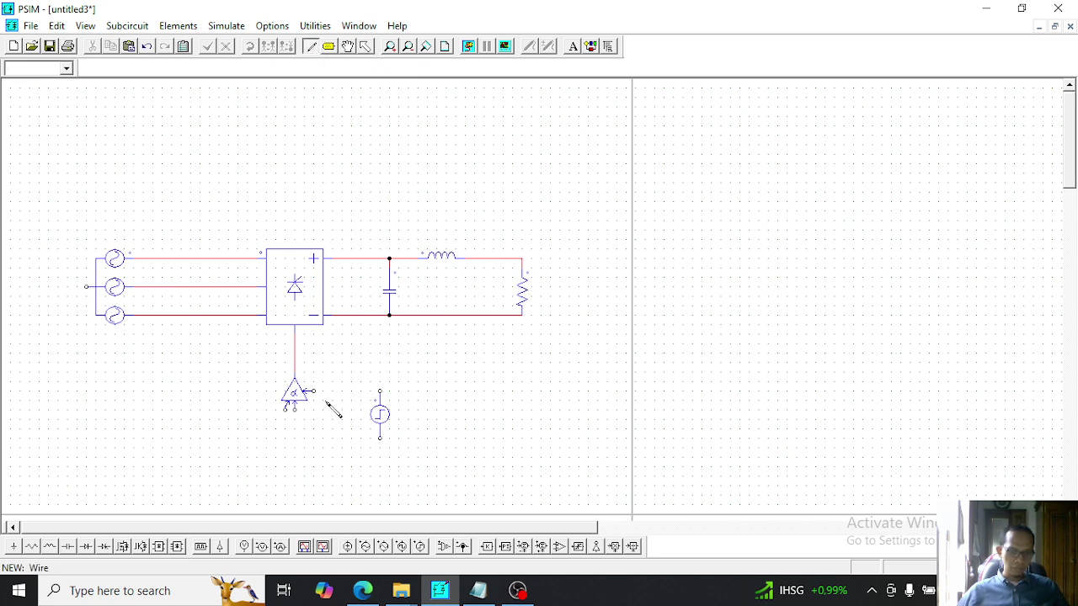
left_click(381, 392)
left_click(14, 547)
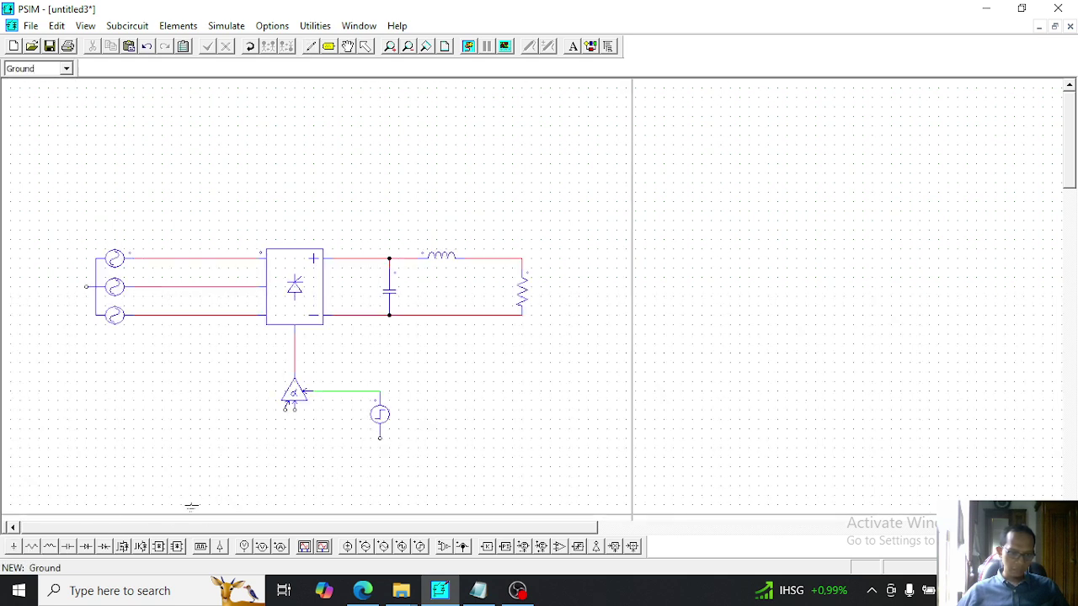
left_click(379, 446)
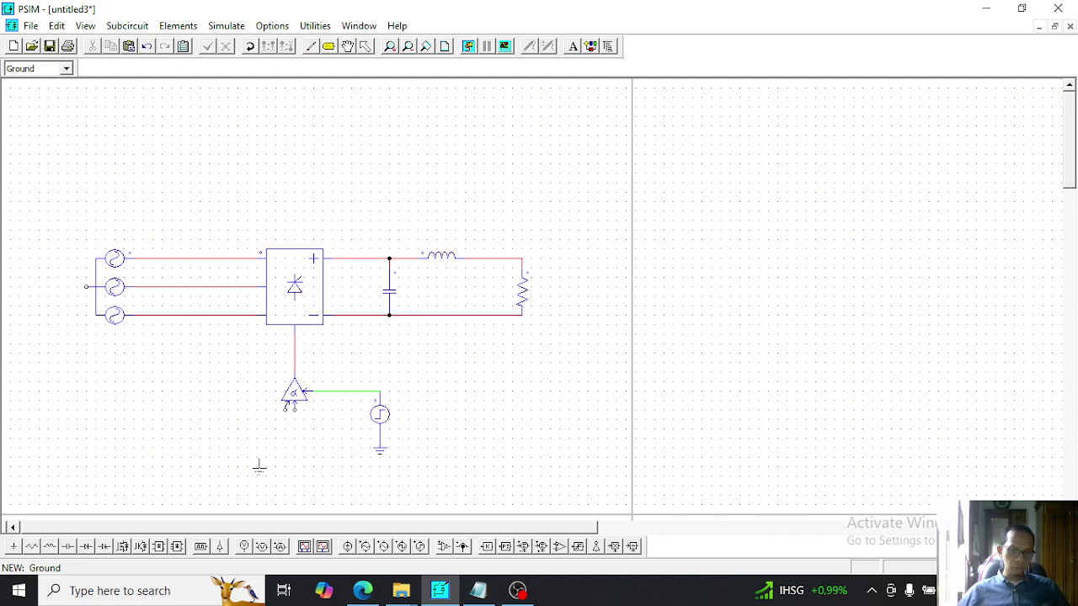
Place a voltage sensor below the three-phase source and wire its upper input to the first phase line and its lower input to the second
left_click(444, 547)
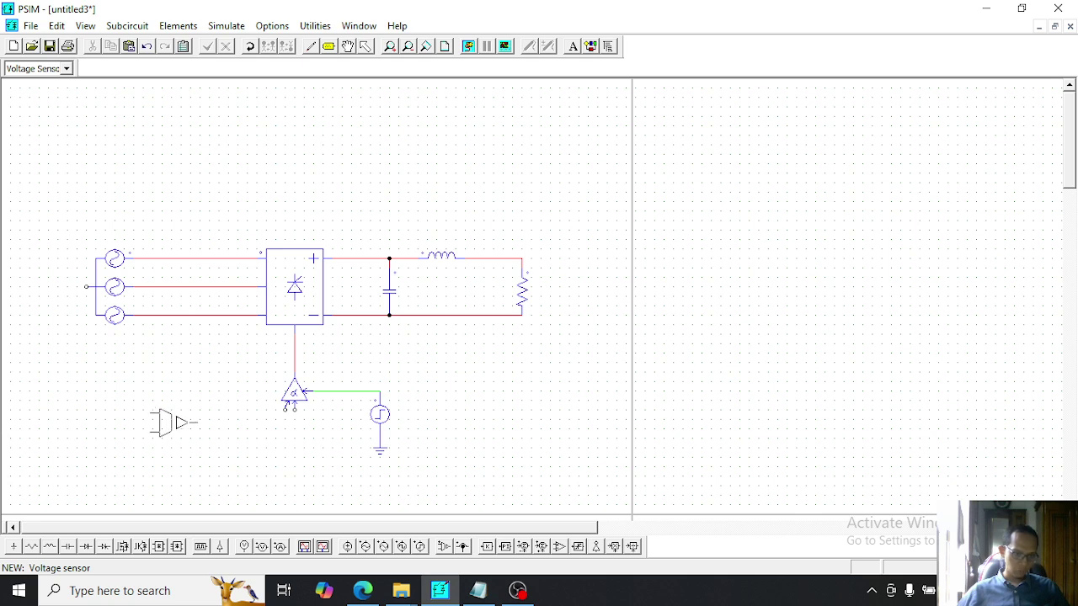
left_click(176, 419)
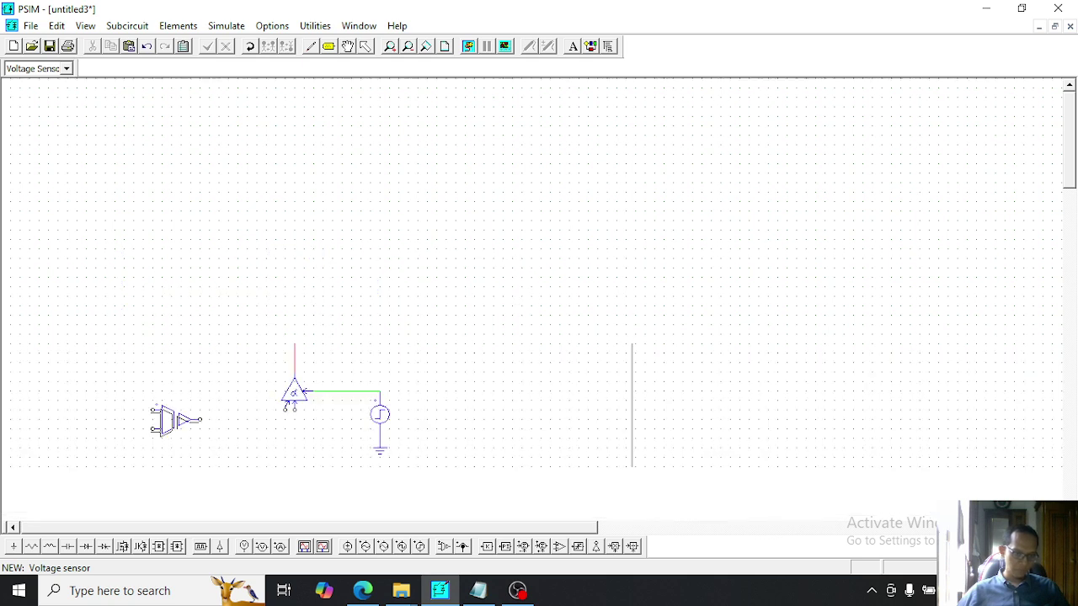
left_click(311, 45)
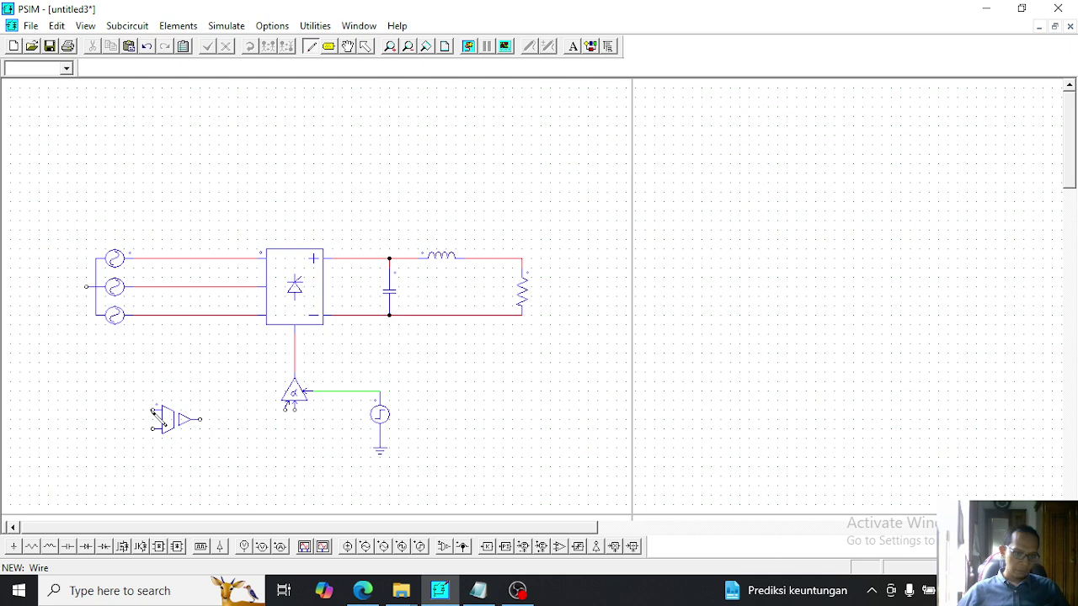
mouse_move(145, 409)
left_mouse_down()
mouse_move(143, 310)
mouse_move(161, 265)
left_mouse_up()
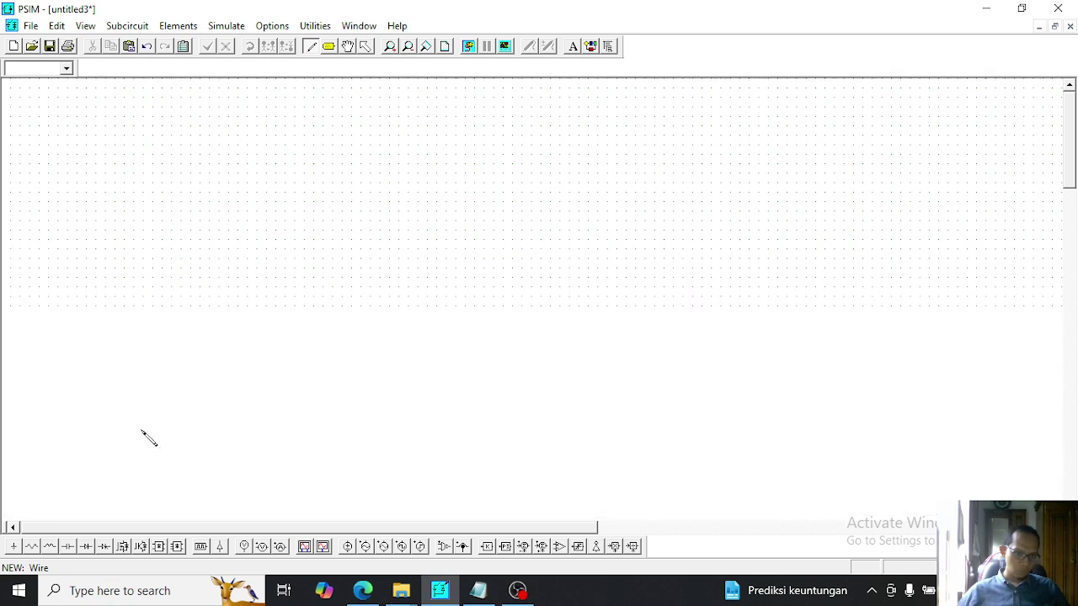
left_click_drag(149, 432, 150, 295)
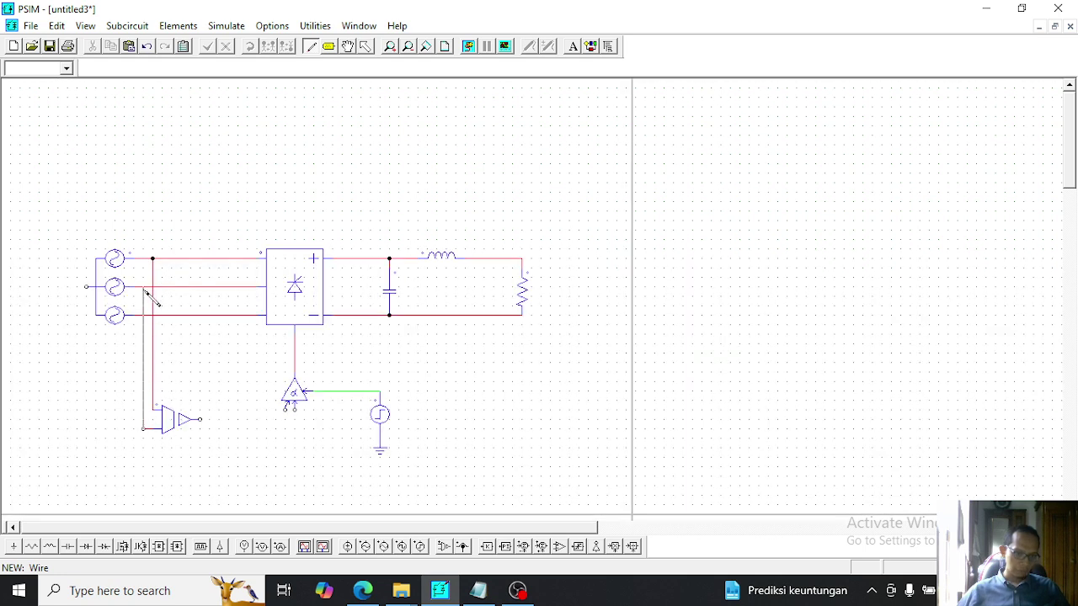
left_click(236, 589)
left_click(765, 341)
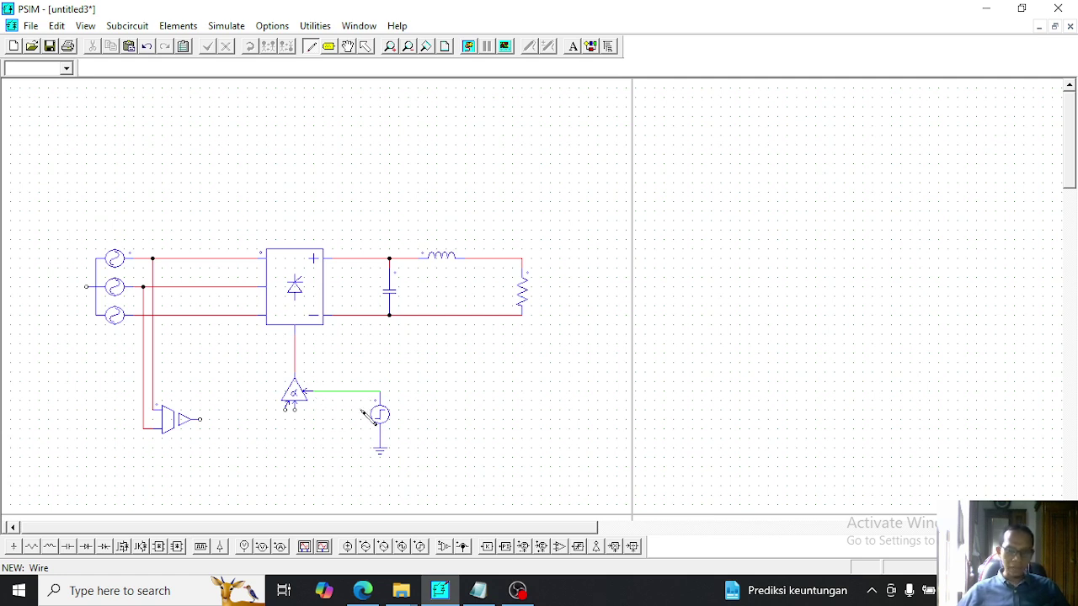
Place a comparator with its non-inverting input directly on the voltage sensor's output
left_click(560, 548)
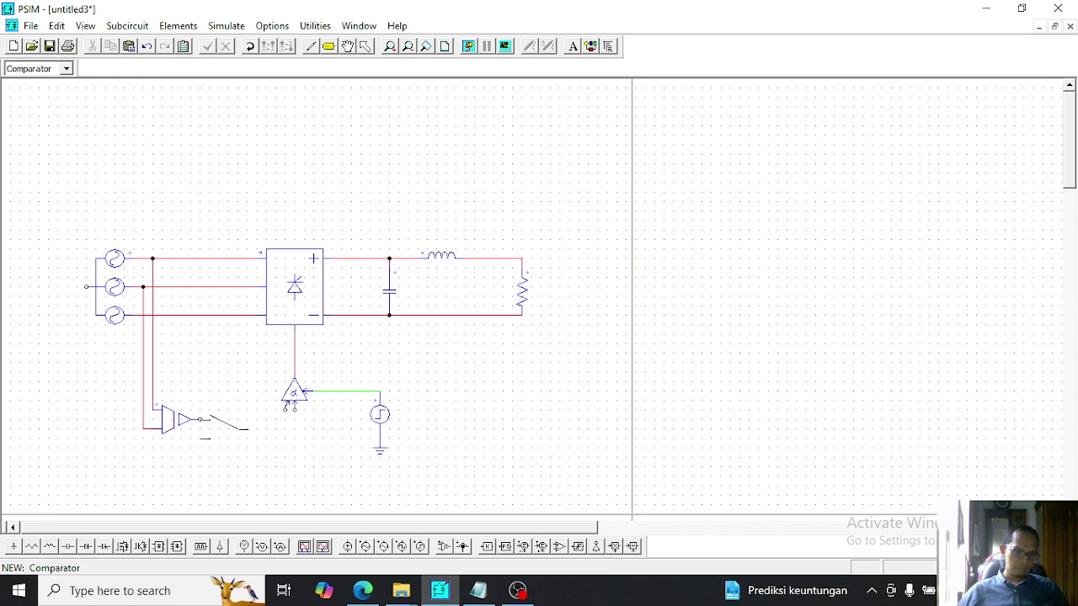
left_click(224, 429)
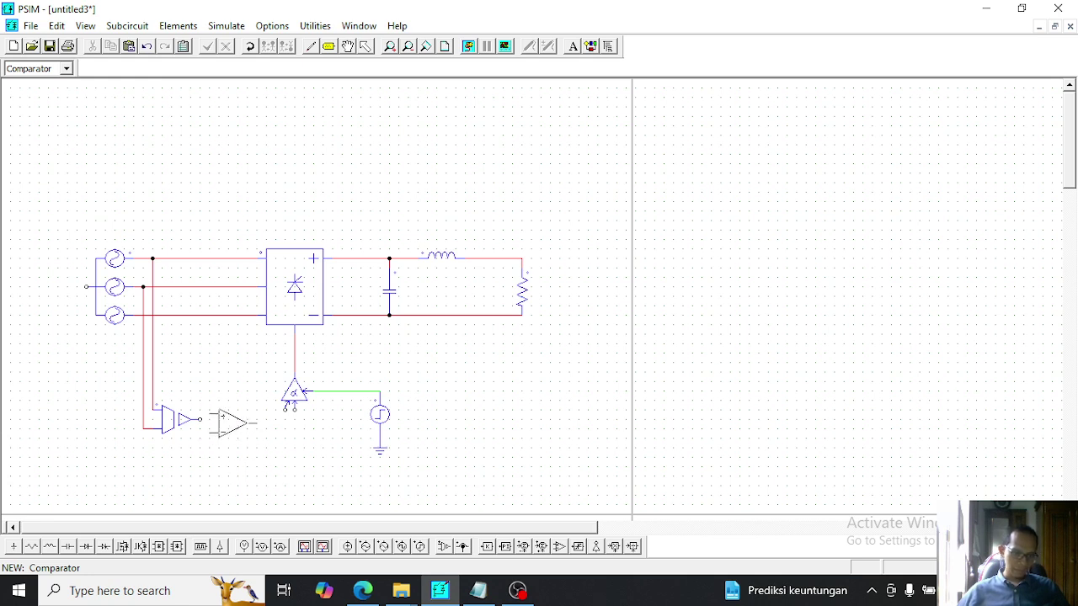
left_click(560, 547)
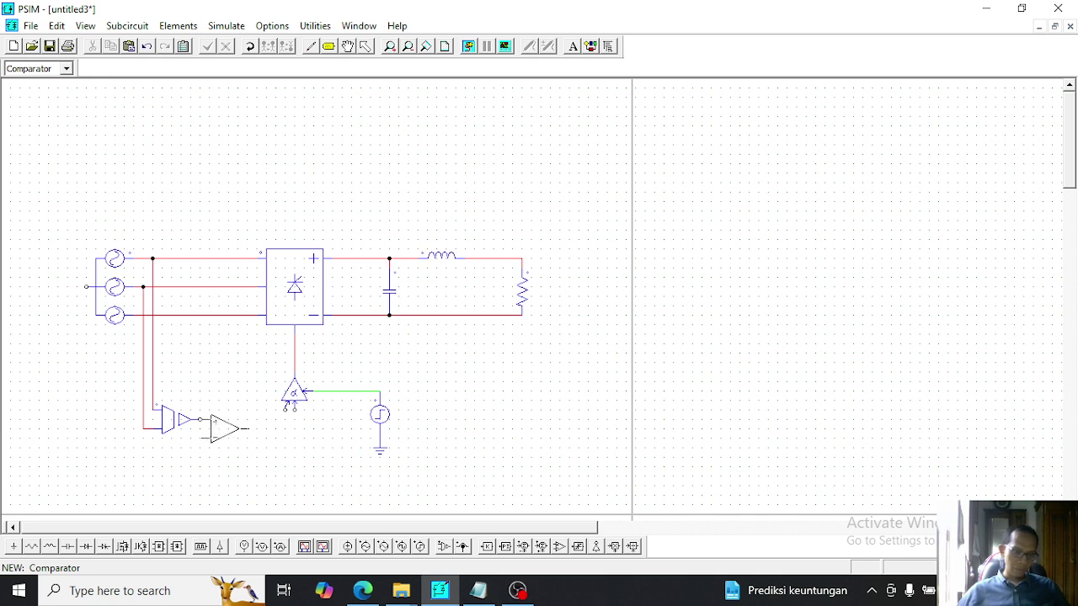
left_click(223, 429)
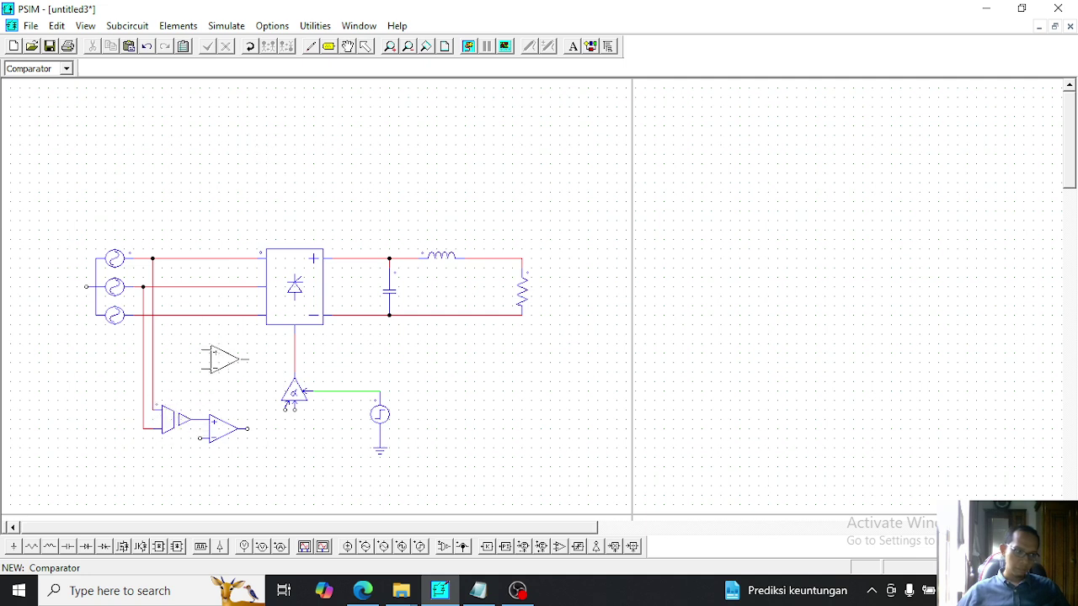
Wire the comparator's output to the Alpha Controller's lower-left input and ground the comparator's inverting input
left_click(310, 46)
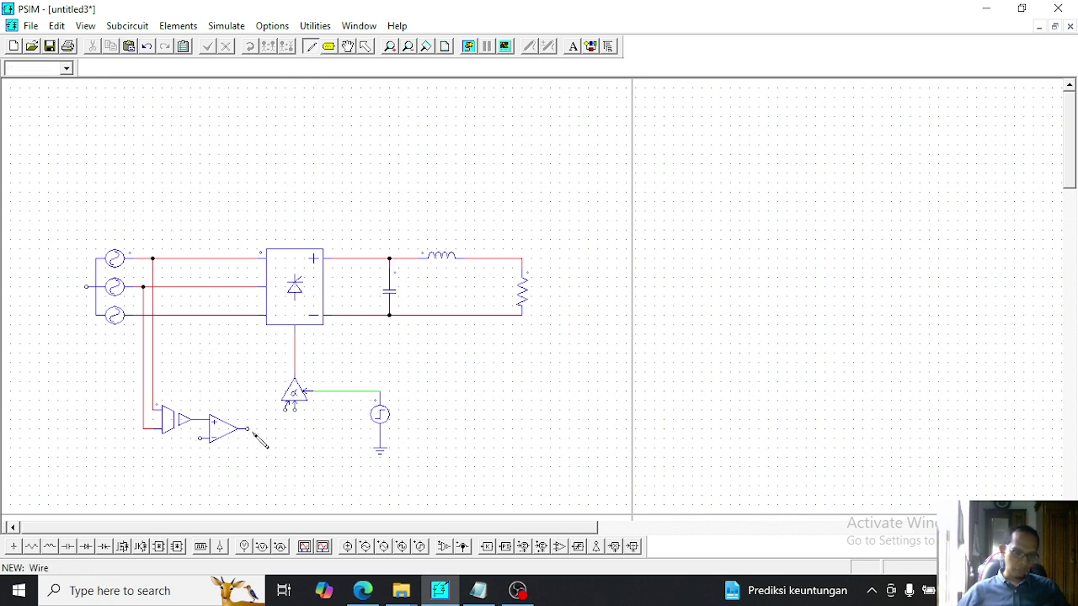
left_click_drag(253, 432, 285, 409)
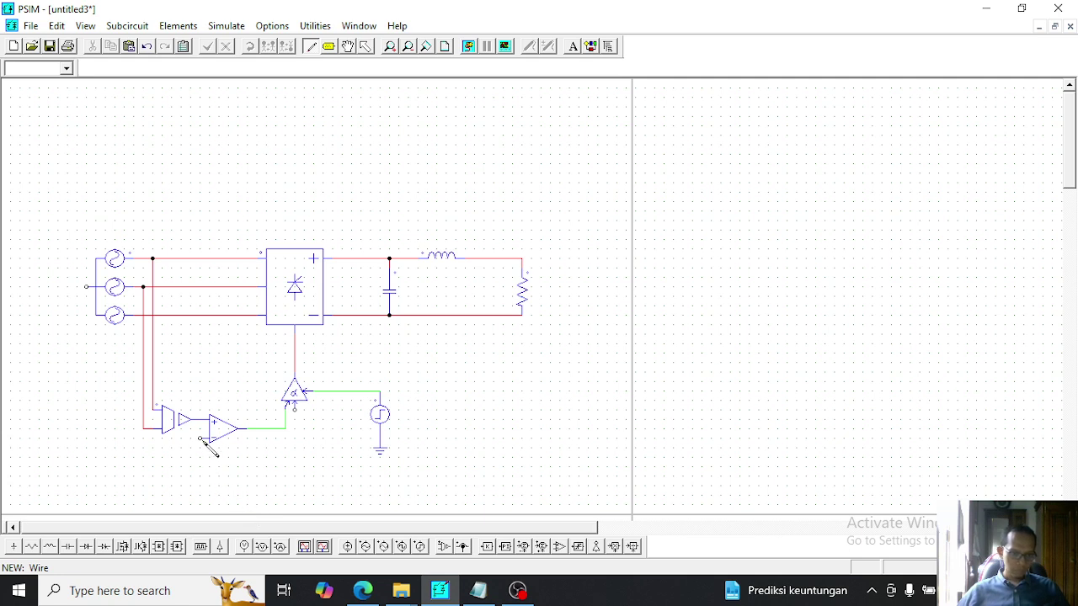
left_click(13, 546)
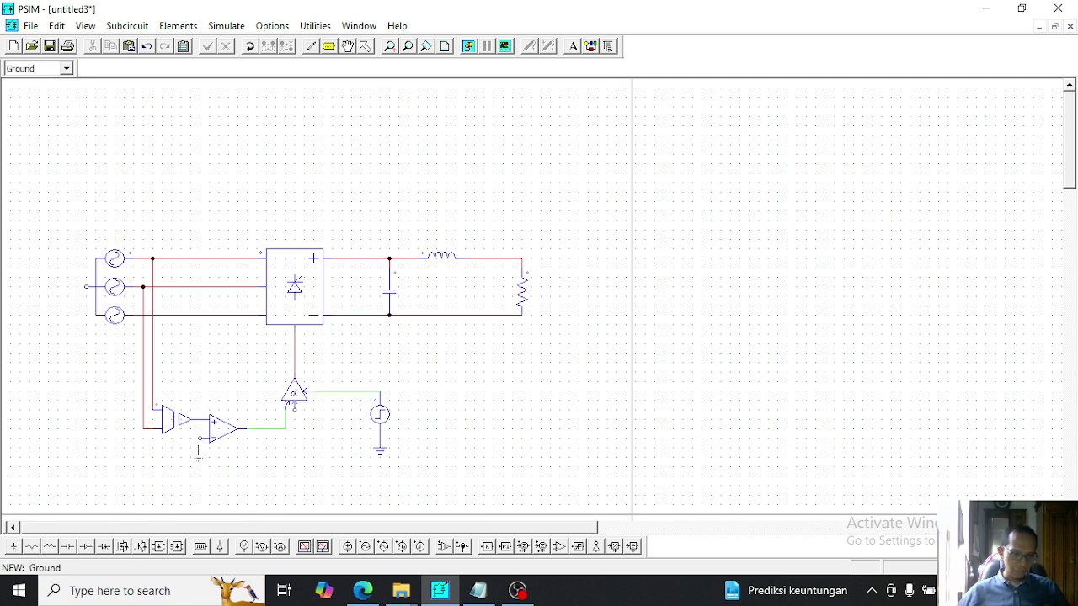
left_click(200, 439)
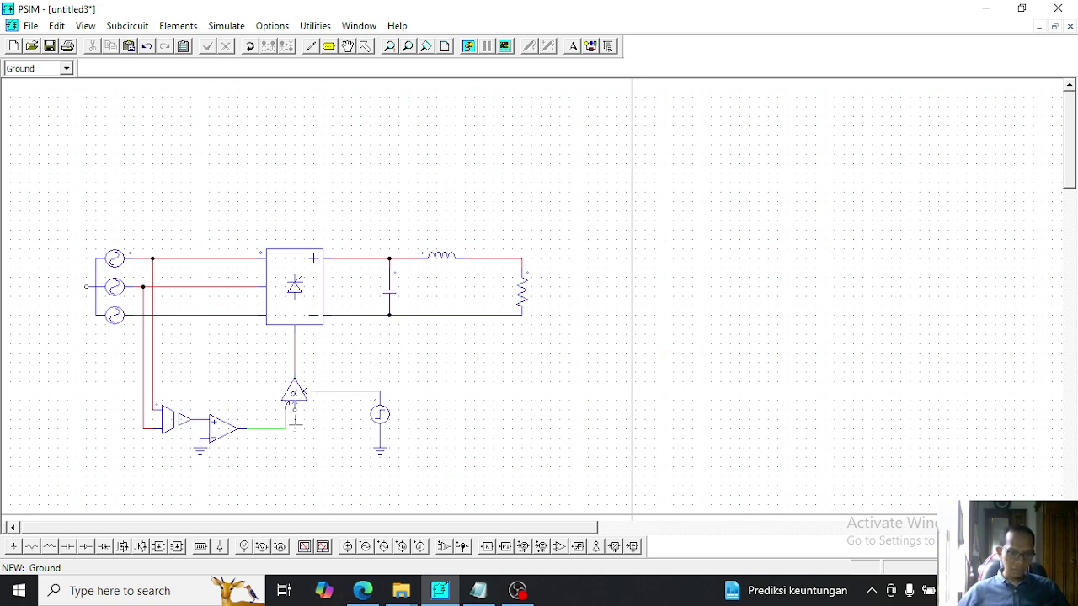
Add a square-wave voltage source below the Alpha Controller, connected between the controller's remaining bottom input and ground
left_click(405, 551)
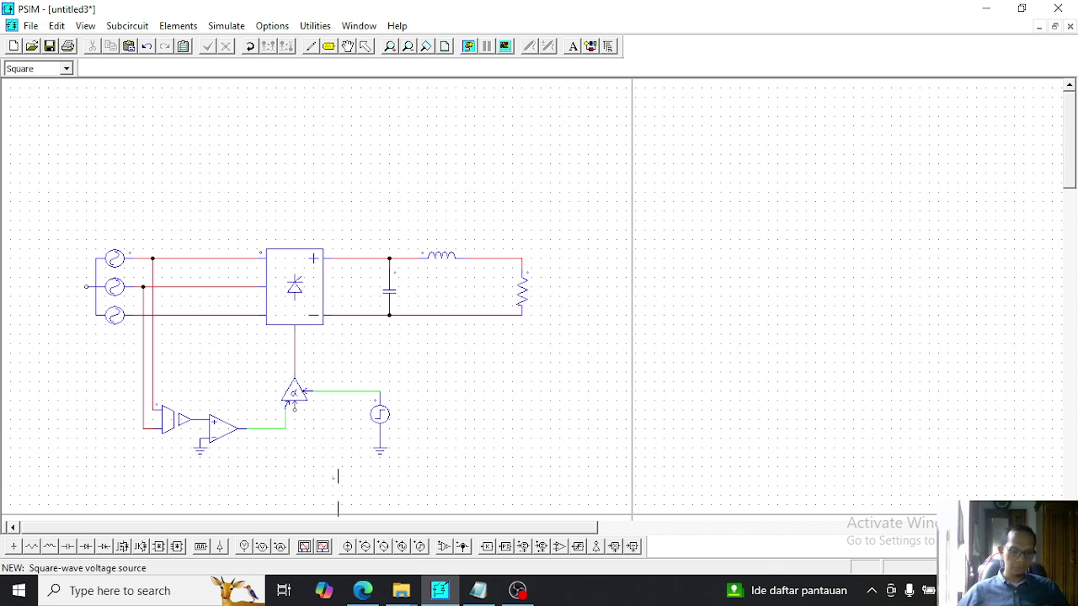
left_click(295, 462)
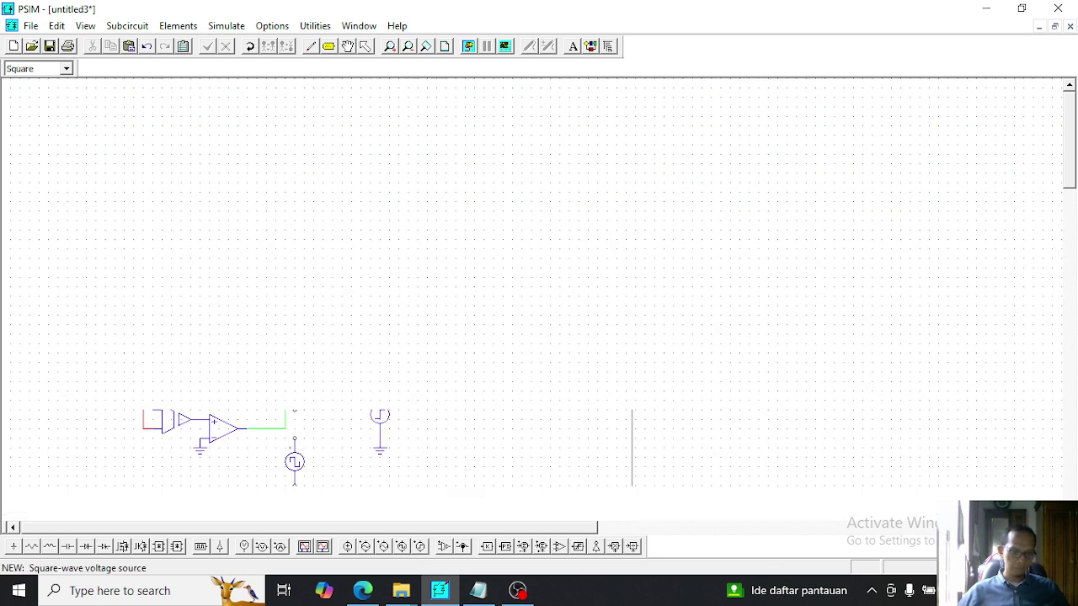
left_click(310, 45)
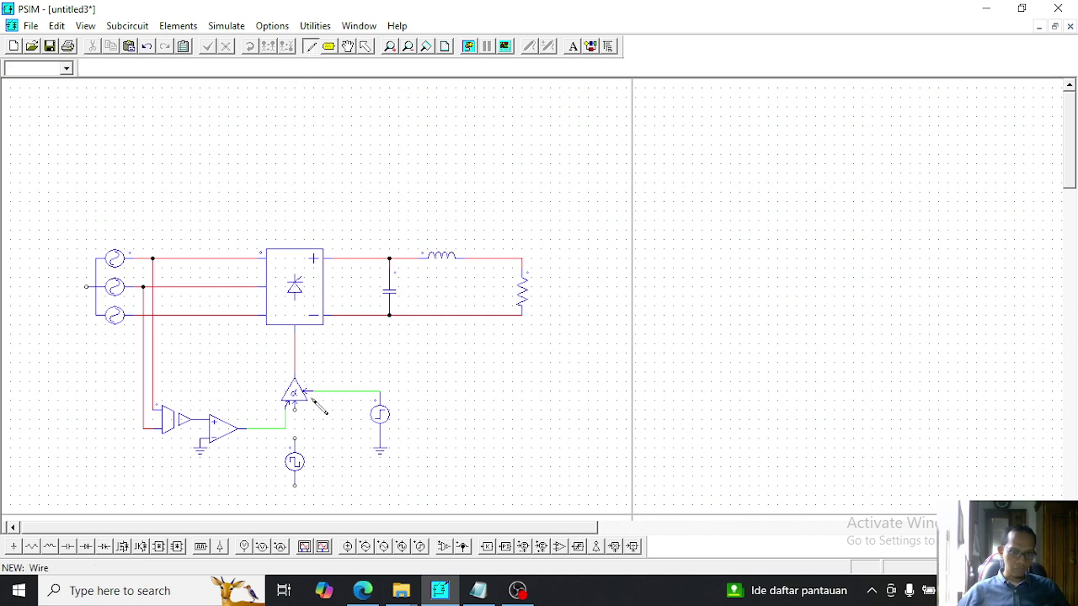
left_click_drag(289, 404, 290, 406)
scroll(322, 467, "down", 1)
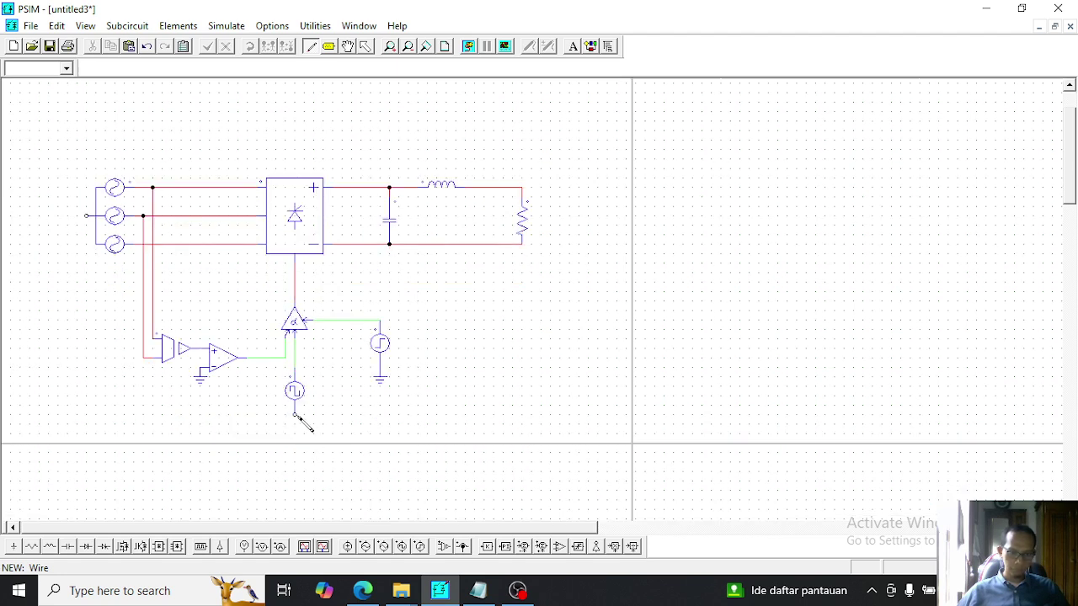
left_click(13, 546)
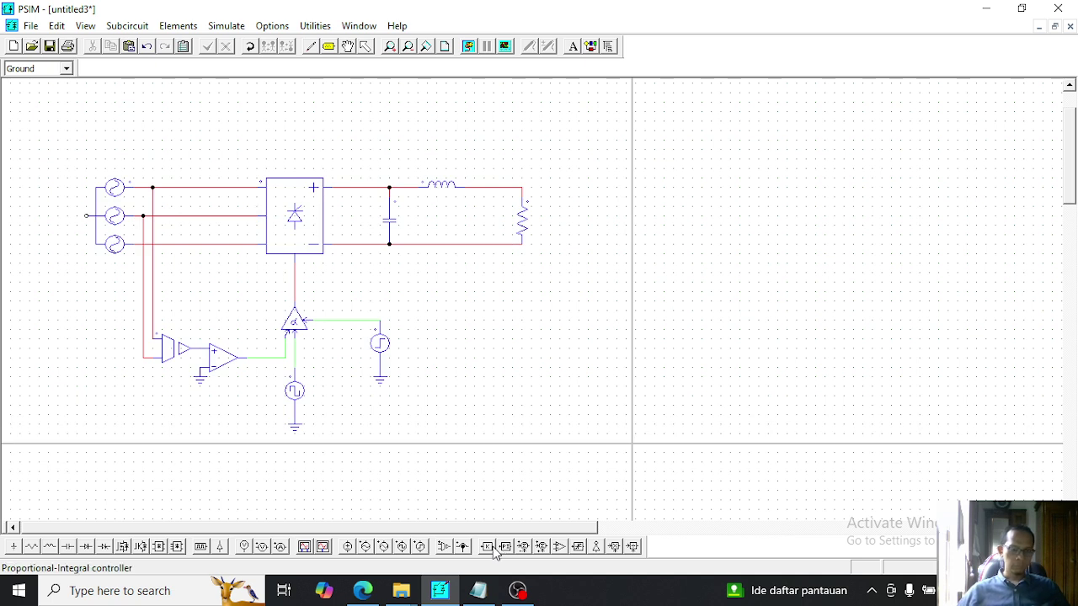
left_click(365, 46)
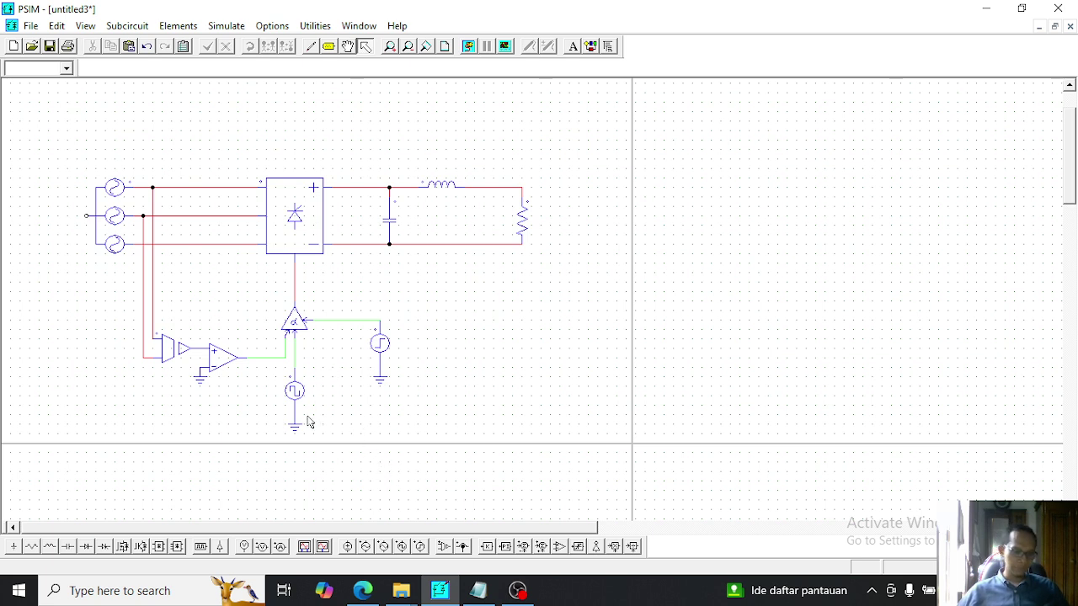
Attach a node-to-ground voltage probe to the gate wire and hang a two-node voltage probe from each of the three phase lines
left_click(243, 547)
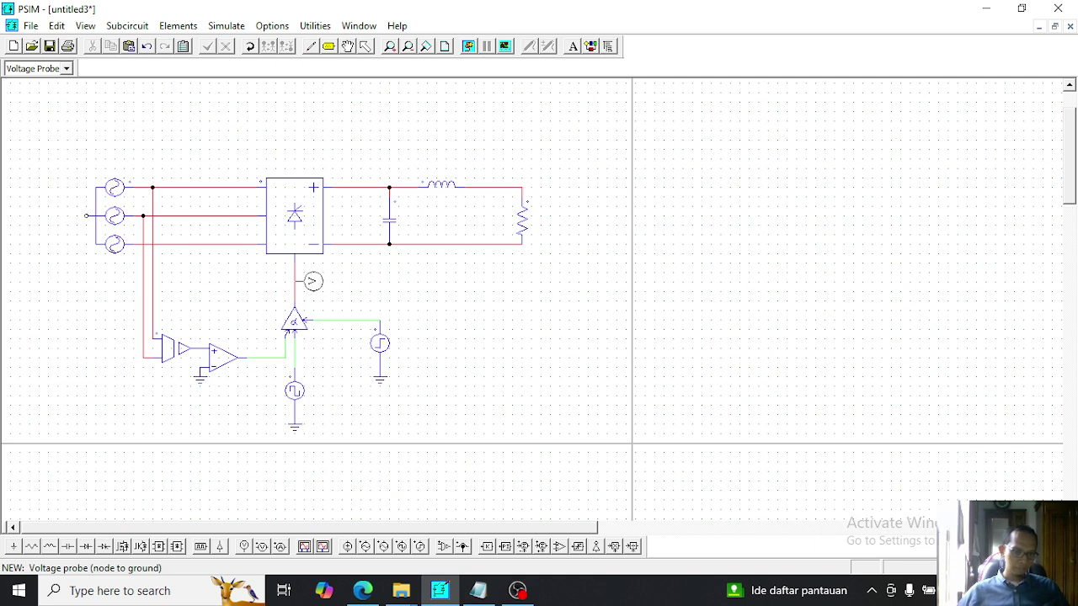
left_click(312, 281)
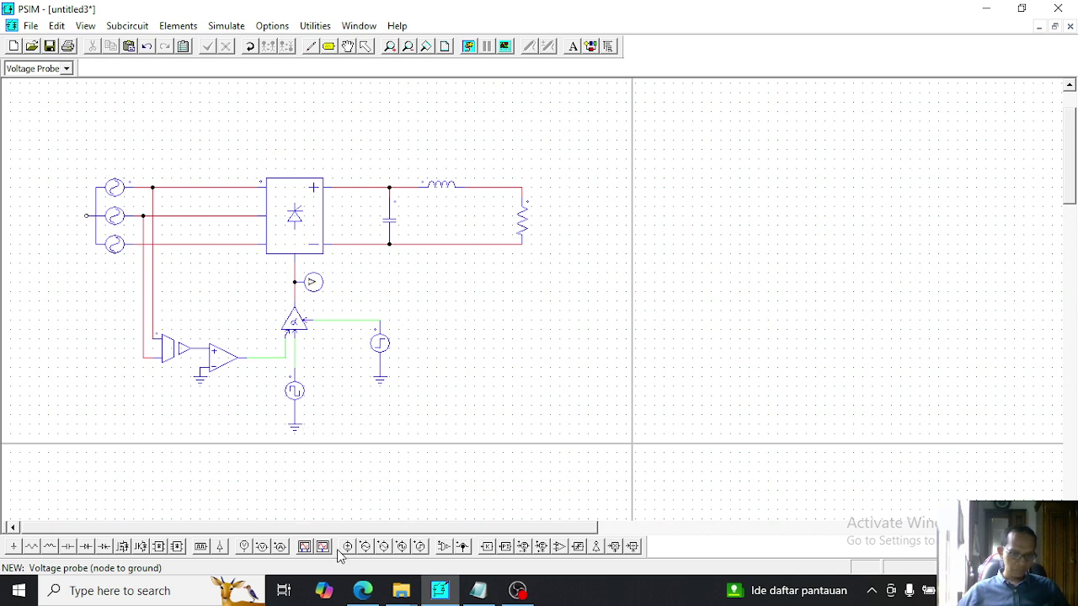
left_click(261, 547)
right_click(203, 290)
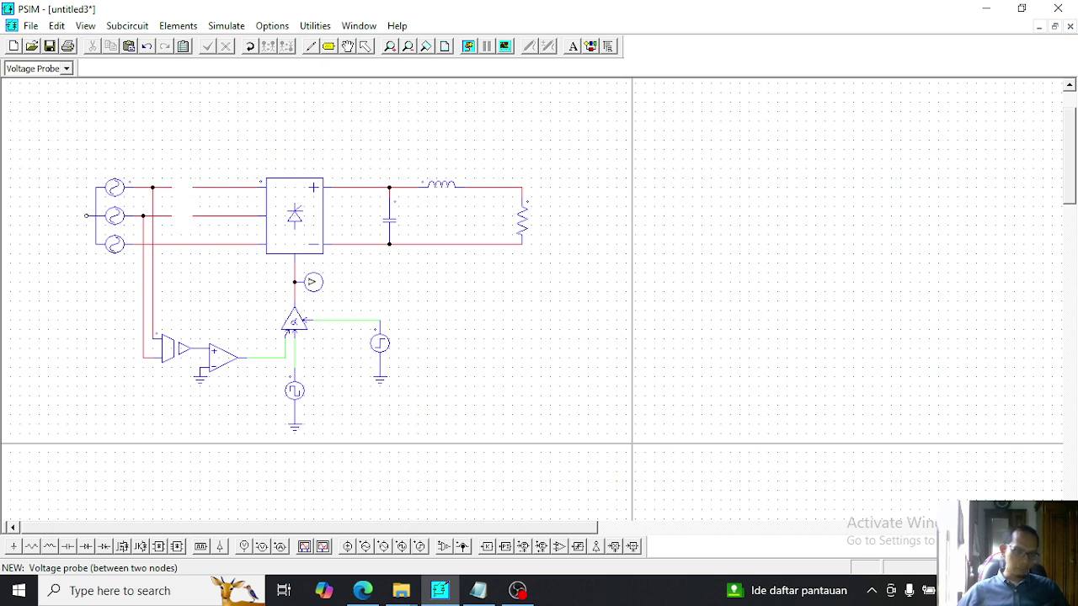
left_click(180, 207)
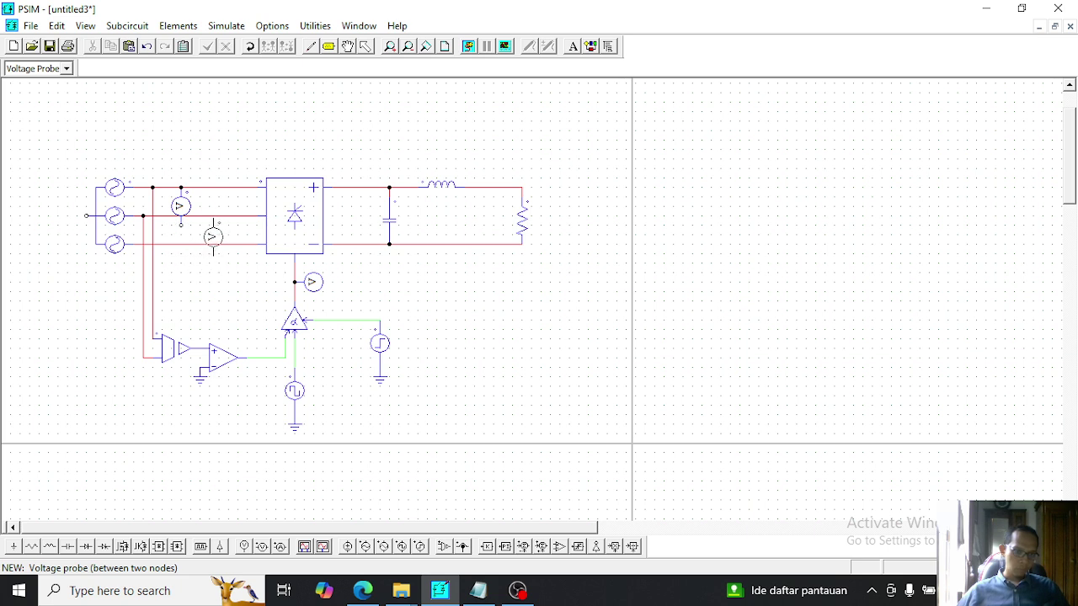
left_click(209, 235)
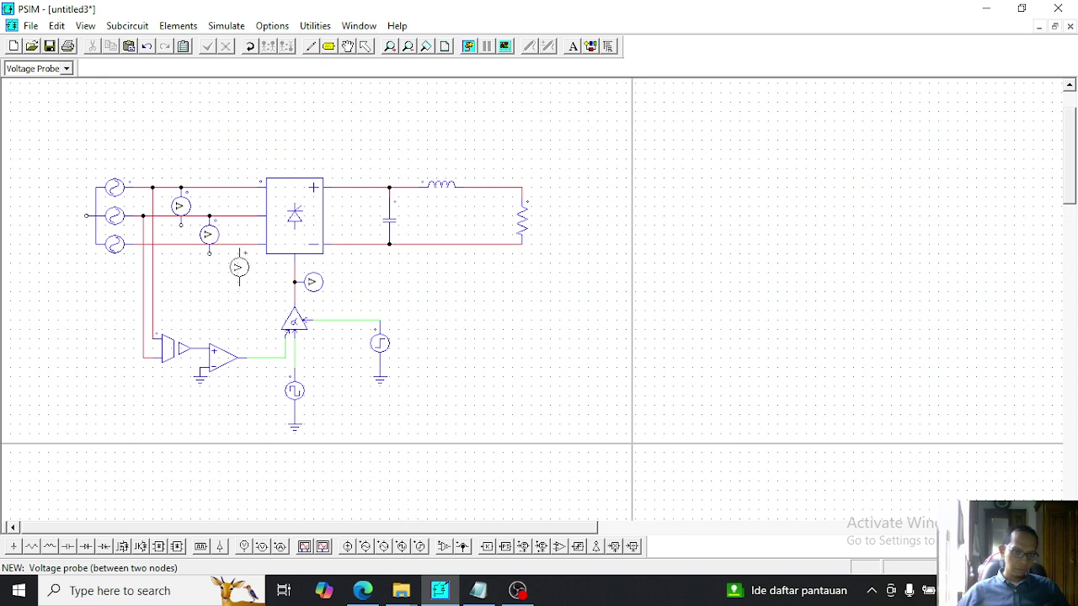
left_click(238, 263)
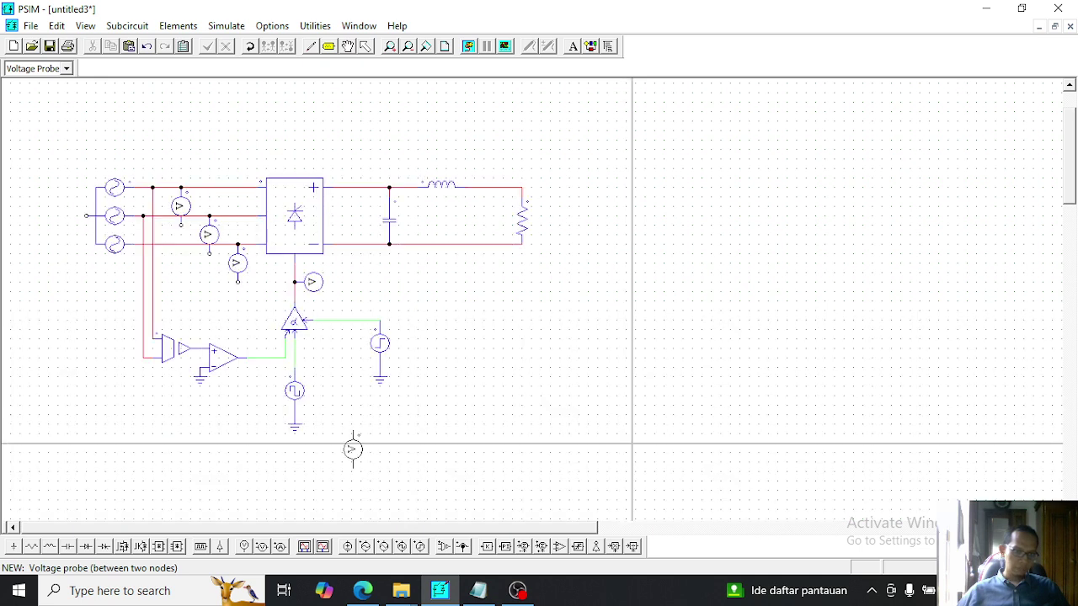
Wire the free ends of the three phase probes to the middle, lower and upper phase lines respectively for line-to-line measurement
left_click(311, 46)
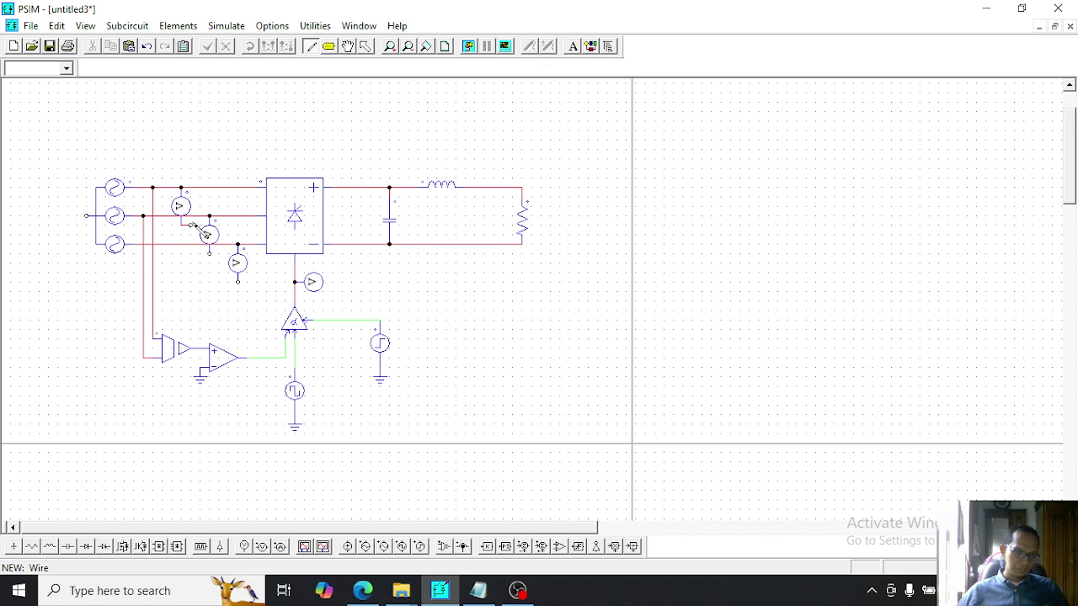
left_click(191, 217)
left_click_drag(219, 253, 219, 245)
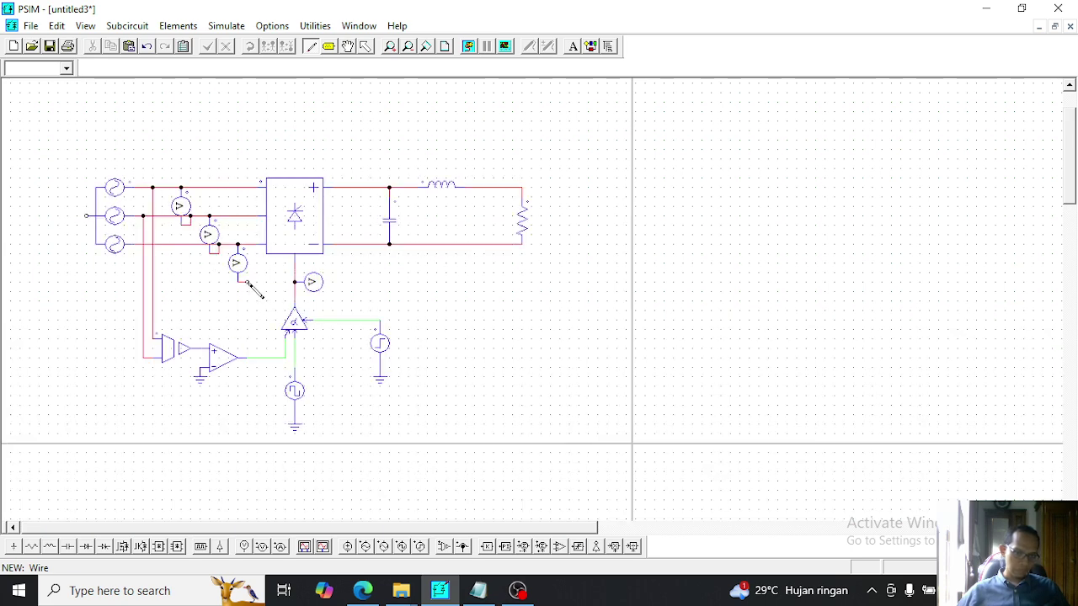
left_click_drag(248, 284, 248, 186)
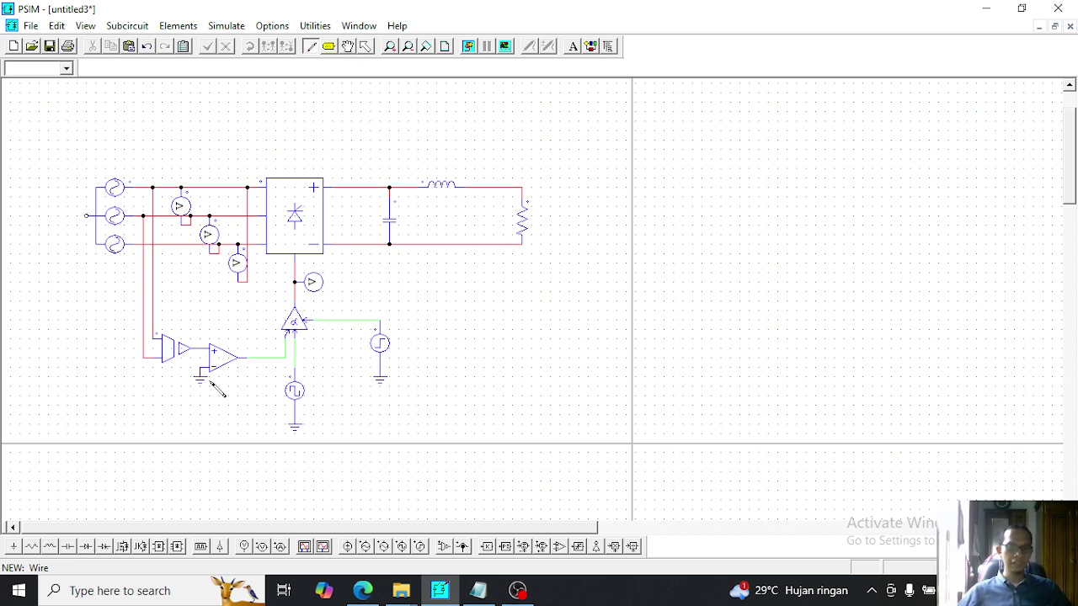
Add a two-node voltage probe between the inductor and the resistor, wired across the positive and negative output lines
left_click(261, 547)
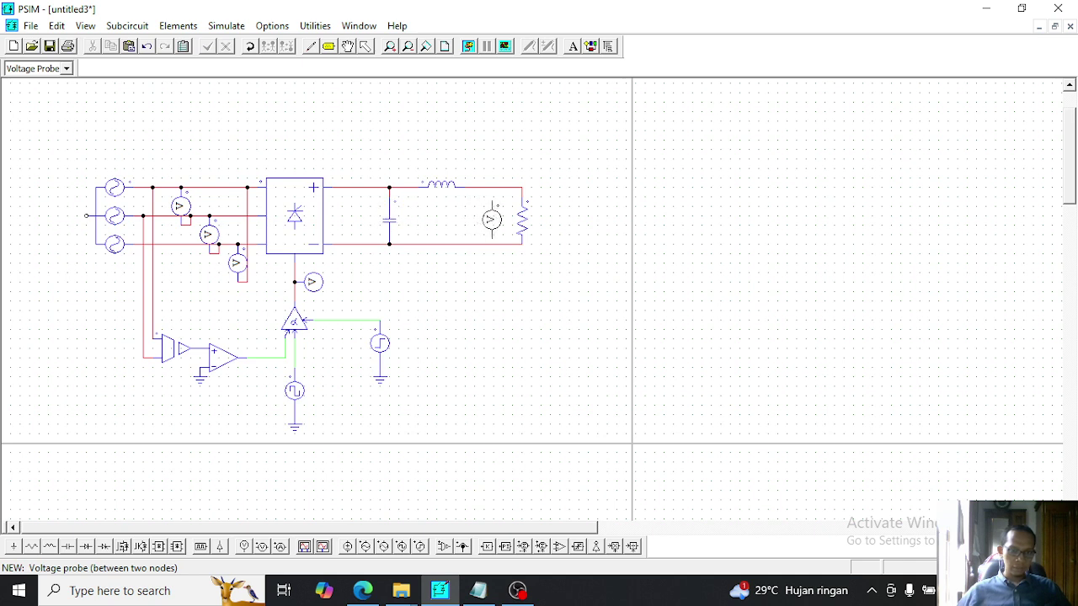
left_click(493, 216)
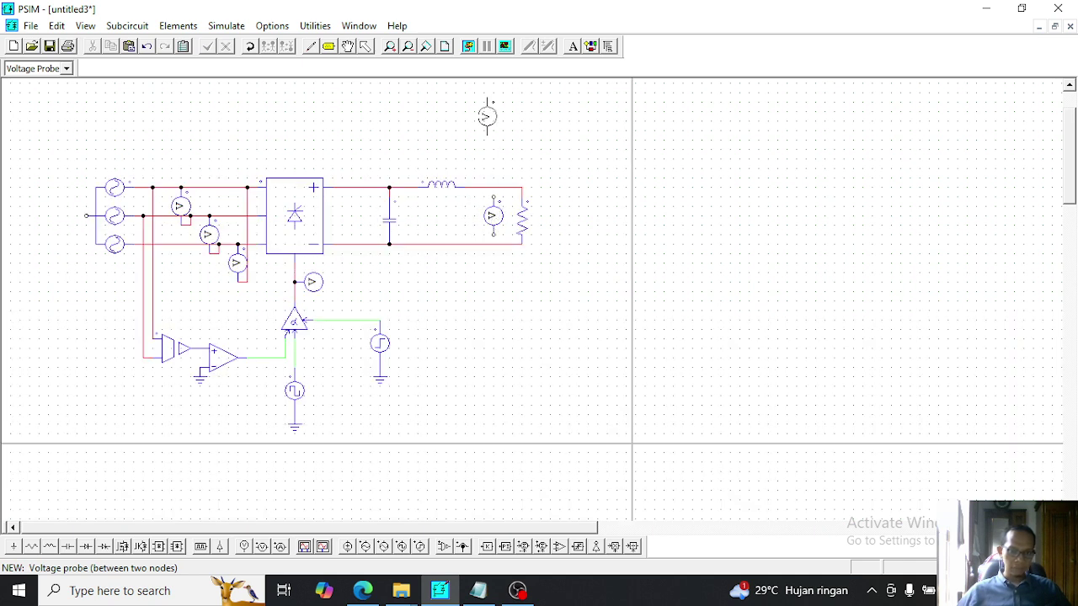
left_click(311, 47)
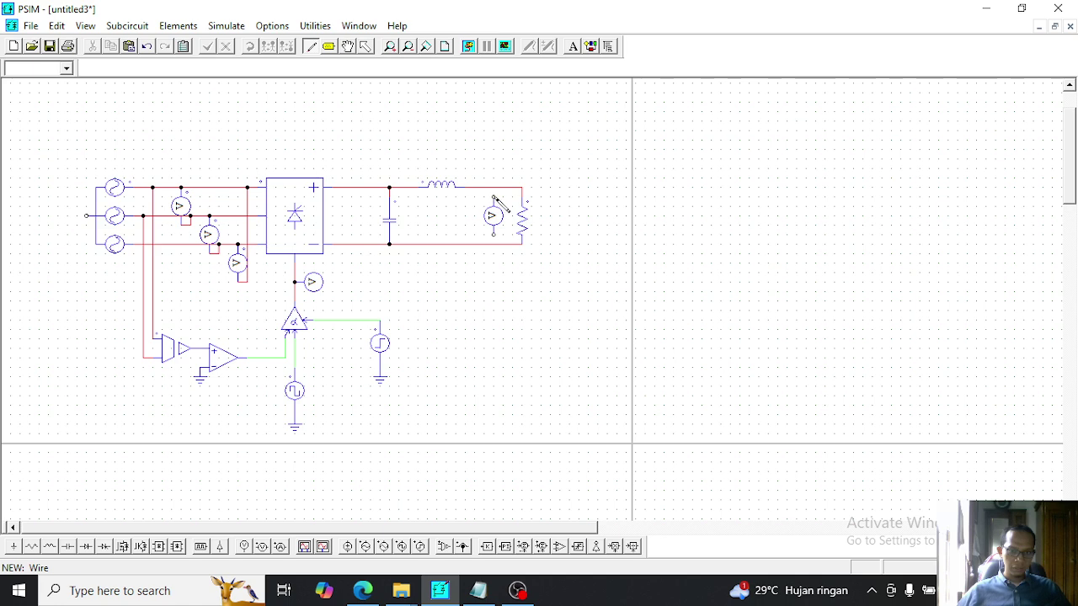
left_click_drag(492, 187, 492, 197)
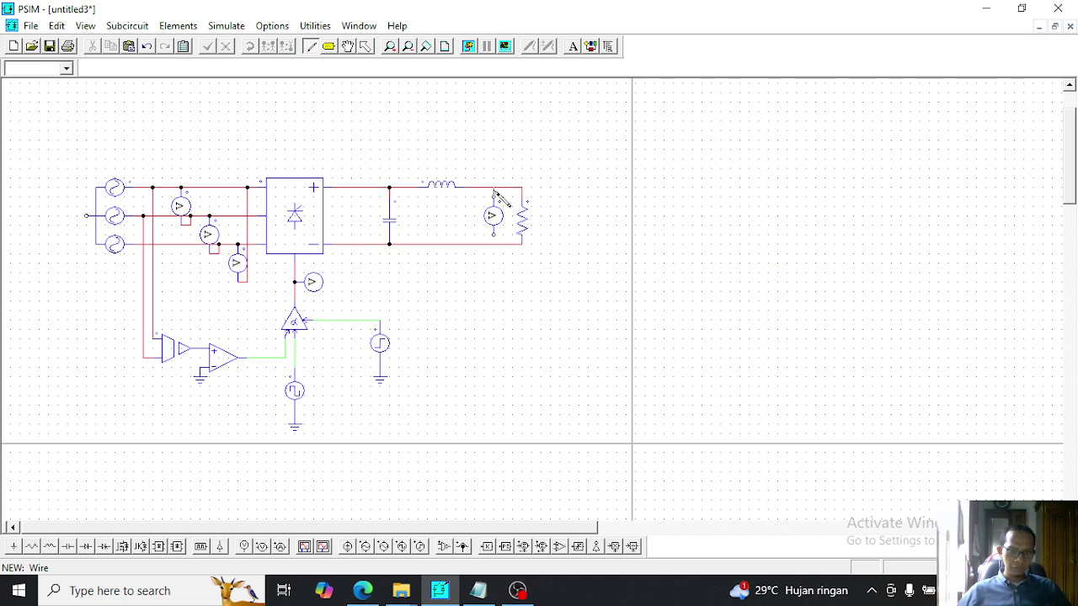
left_click(495, 243)
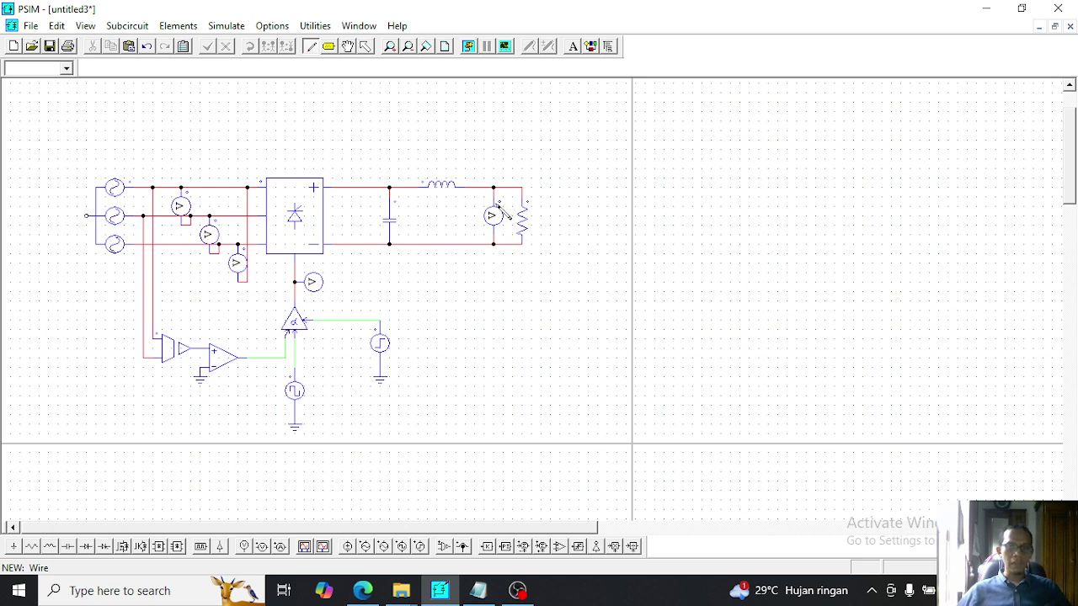
Display the name of the output voltage probe and move the label to the left of its symbol
left_click(367, 50)
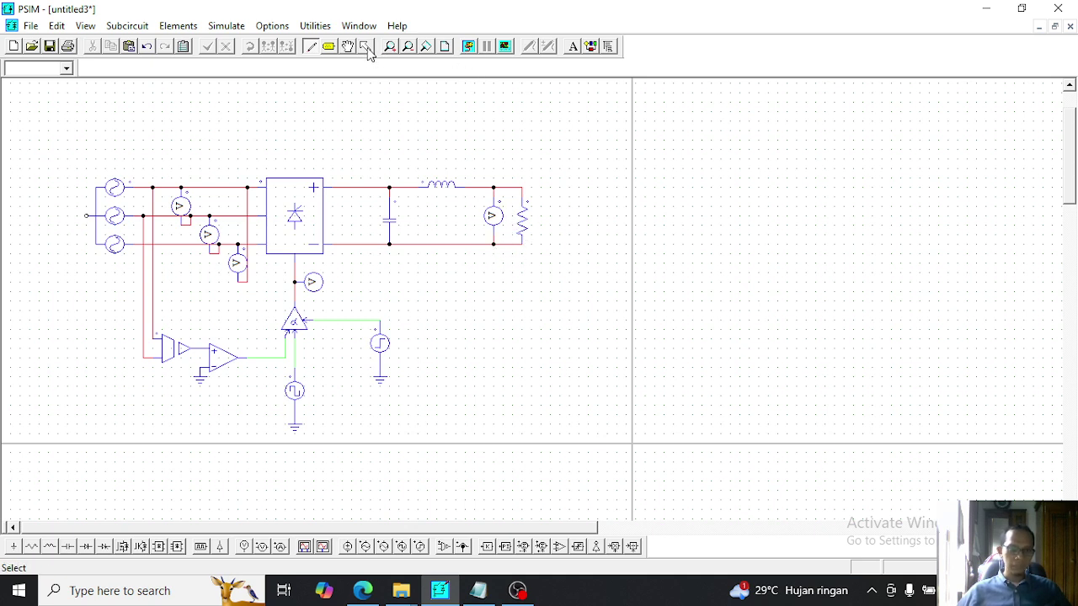
double_click(493, 216)
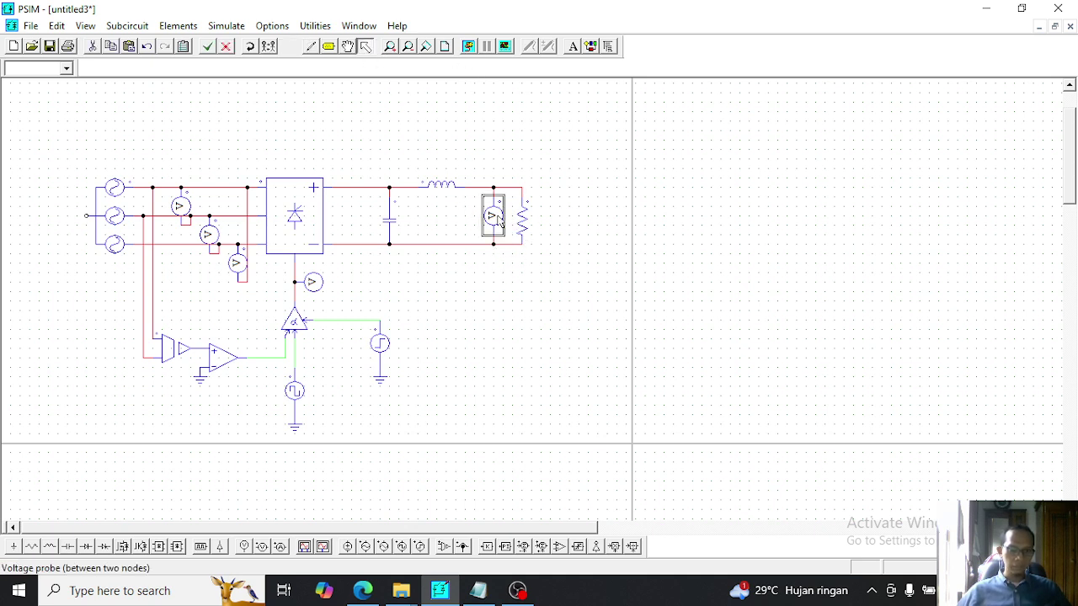
left_click(289, 174)
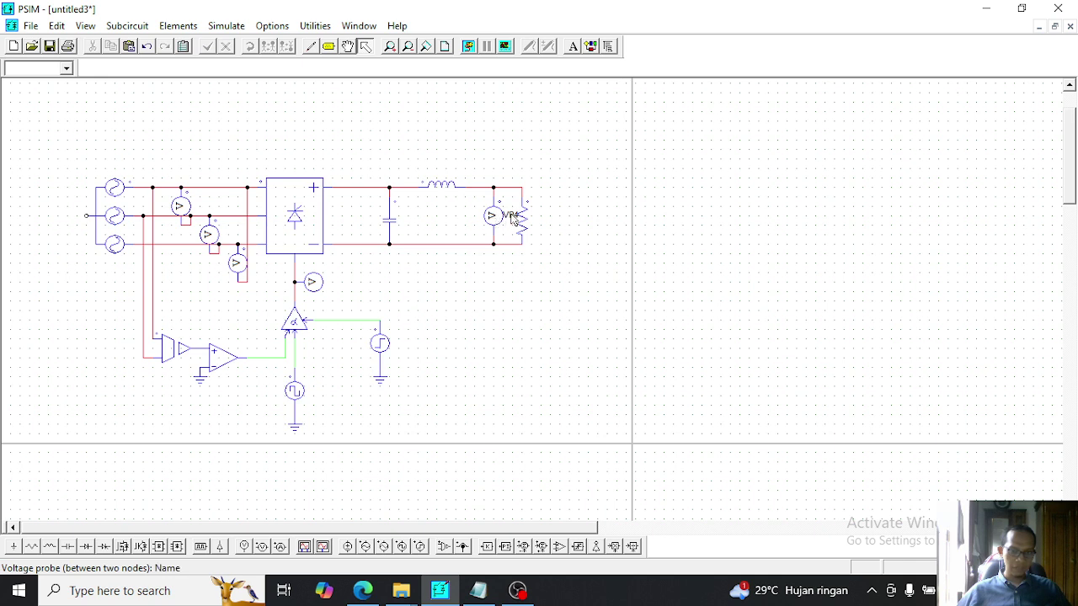
left_click_drag(513, 216, 471, 216)
Display the name of the first phase-line voltage probe and position its label to the right, just above the middle phase line
double_click(181, 208)
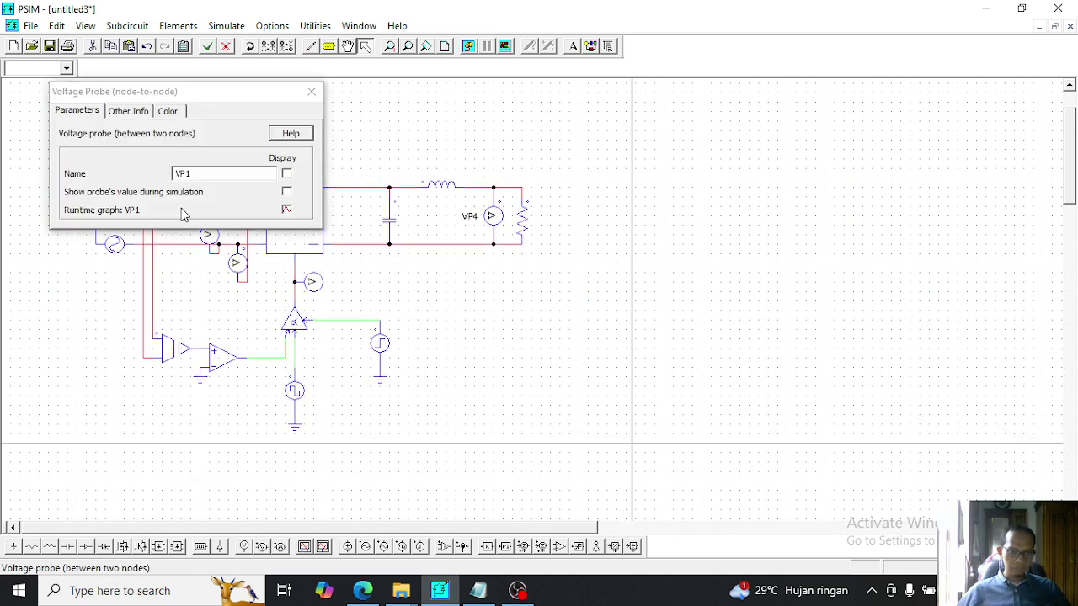
left_click(286, 173)
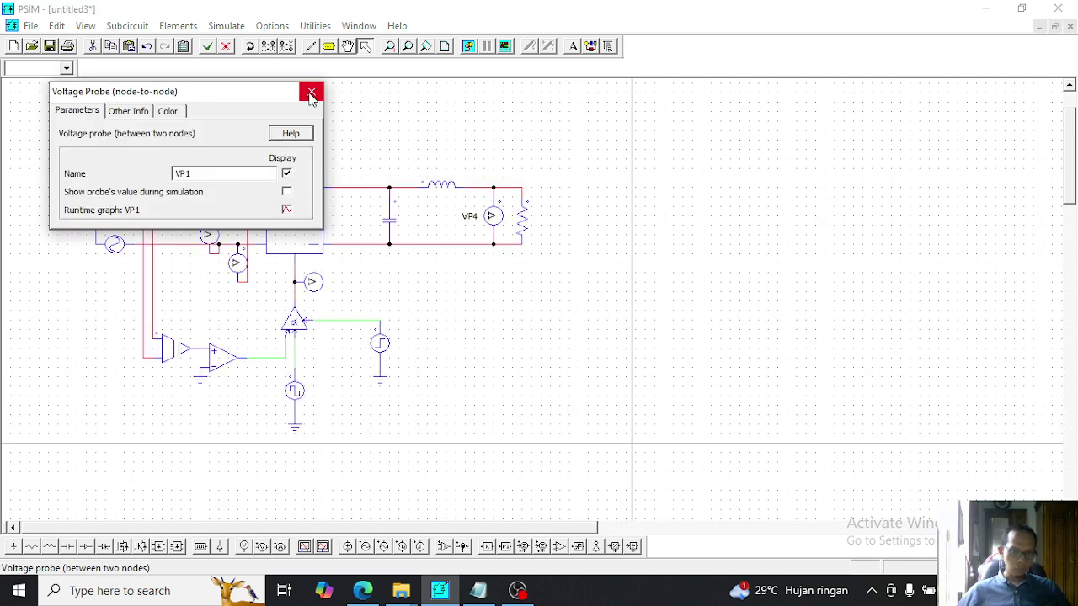
left_click(310, 91)
double_click(201, 207)
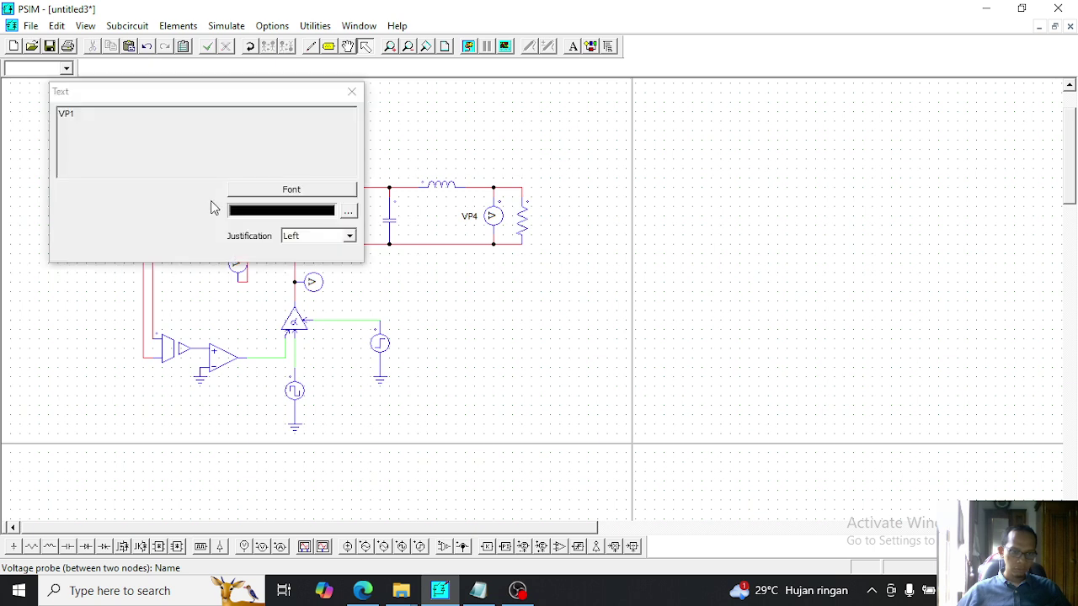
left_click(351, 91)
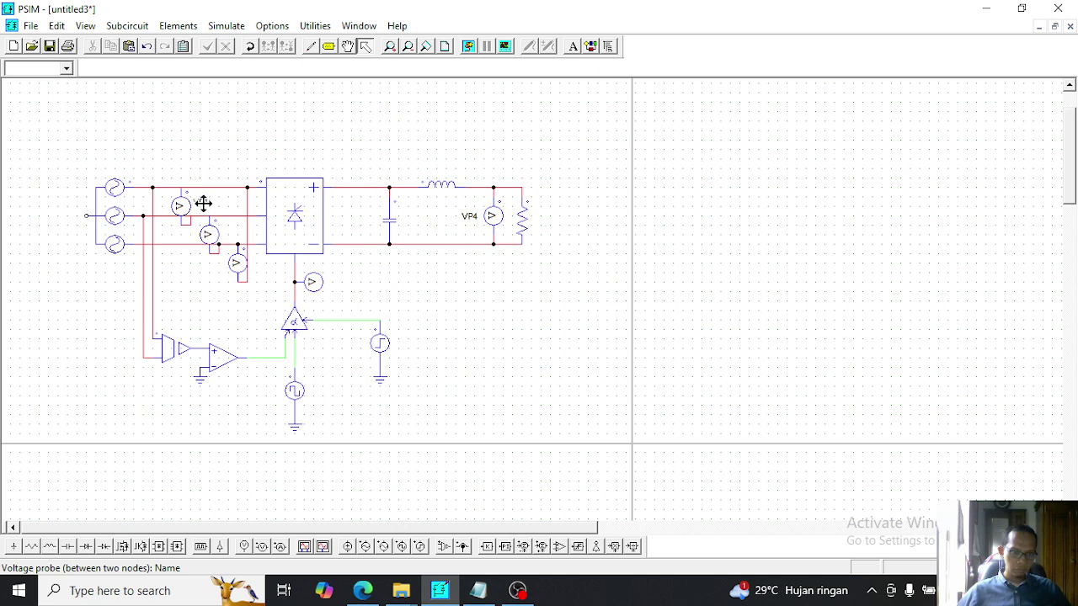
Display the name of the middle phase-line voltage probe and move the label to the left of its symbol
double_click(209, 235)
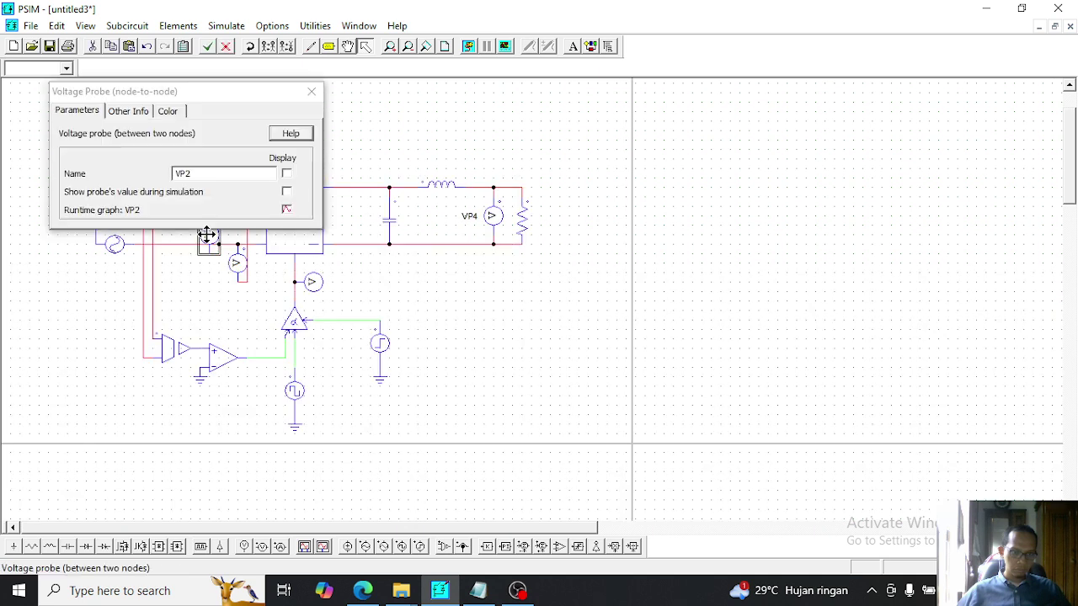
left_click(286, 174)
left_click(312, 91)
left_click(224, 234)
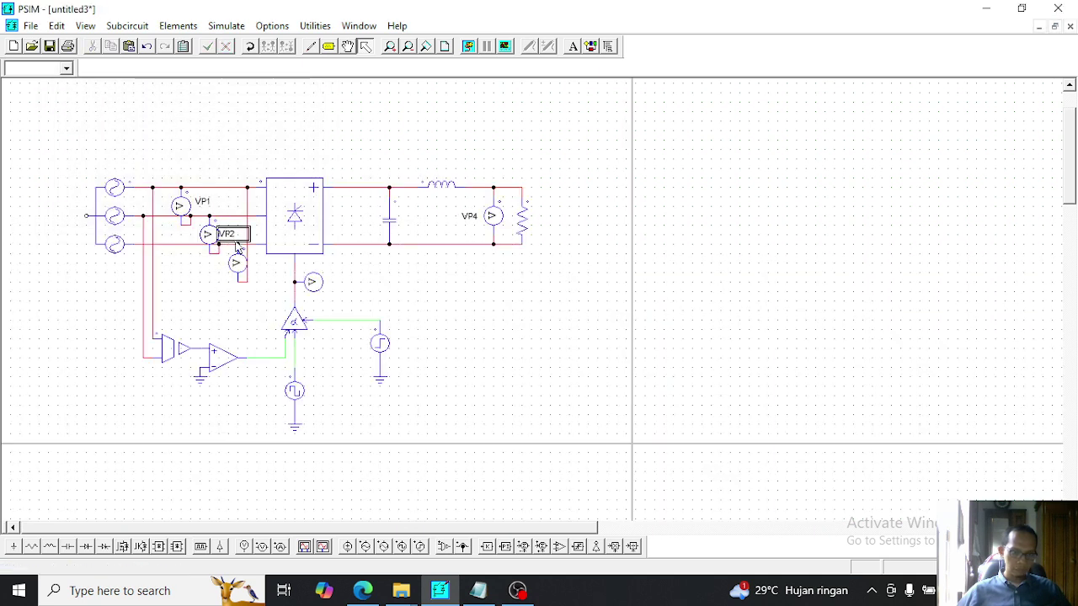
left_click_drag(217, 235, 187, 233)
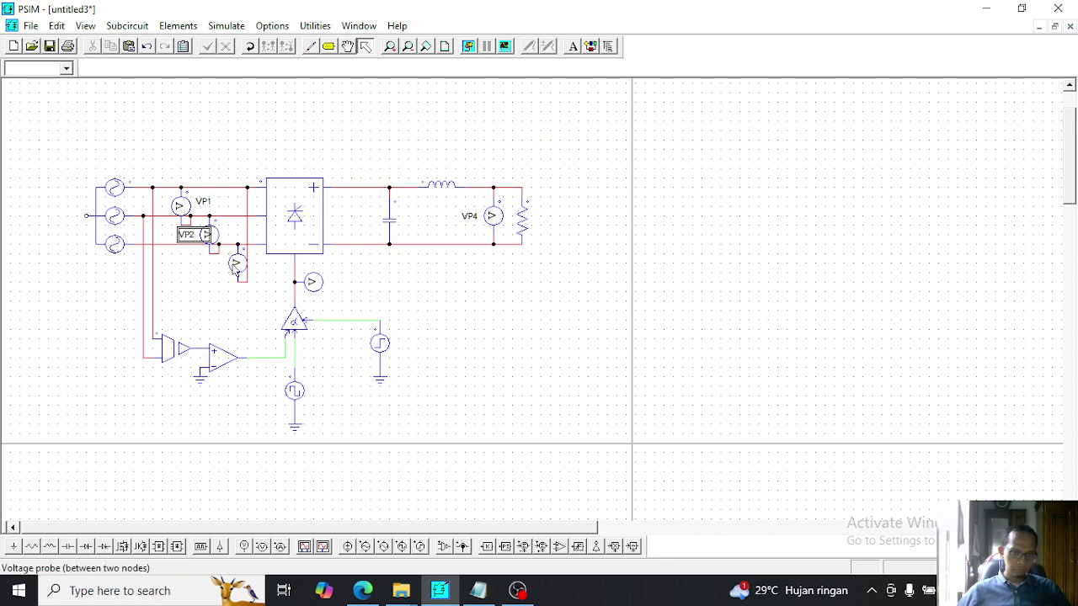
Display the name of the lowest phase-line voltage probe and move the label to the left of its symbol
double_click(234, 261)
left_click(286, 173)
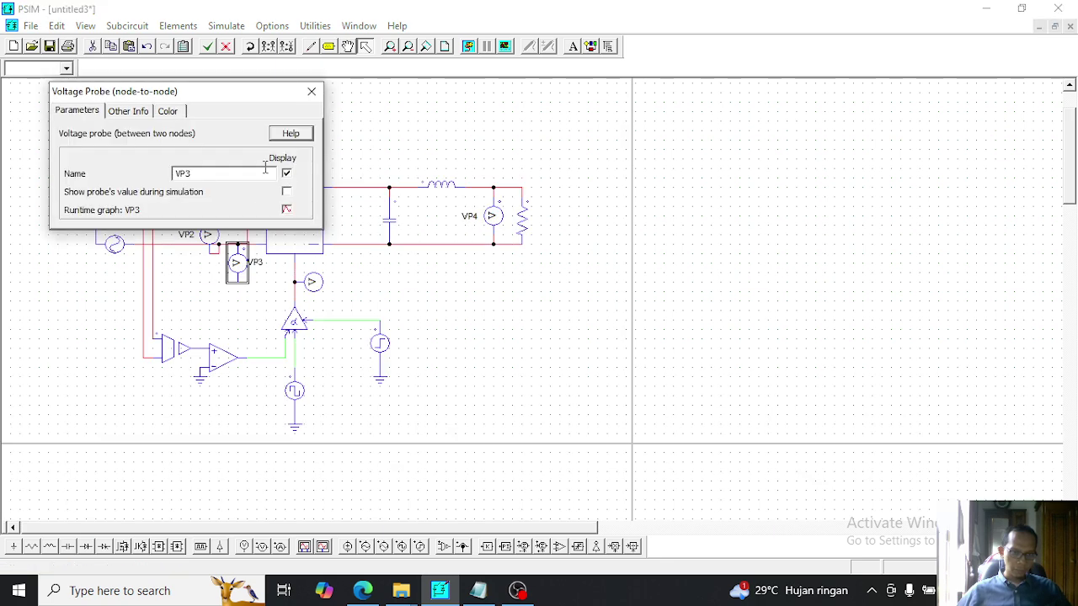
left_click(310, 92)
left_click(258, 263)
left_click_drag(258, 263, 219, 264)
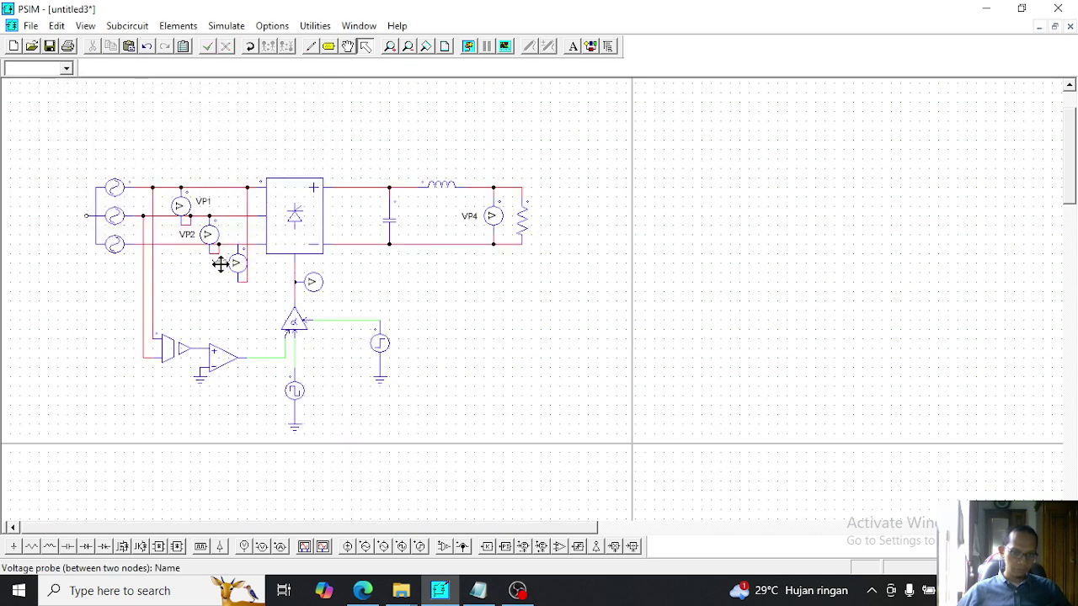
Display the name of the gate wire's node-to-ground voltage probe and move the label to the right of its symbol
double_click(312, 283)
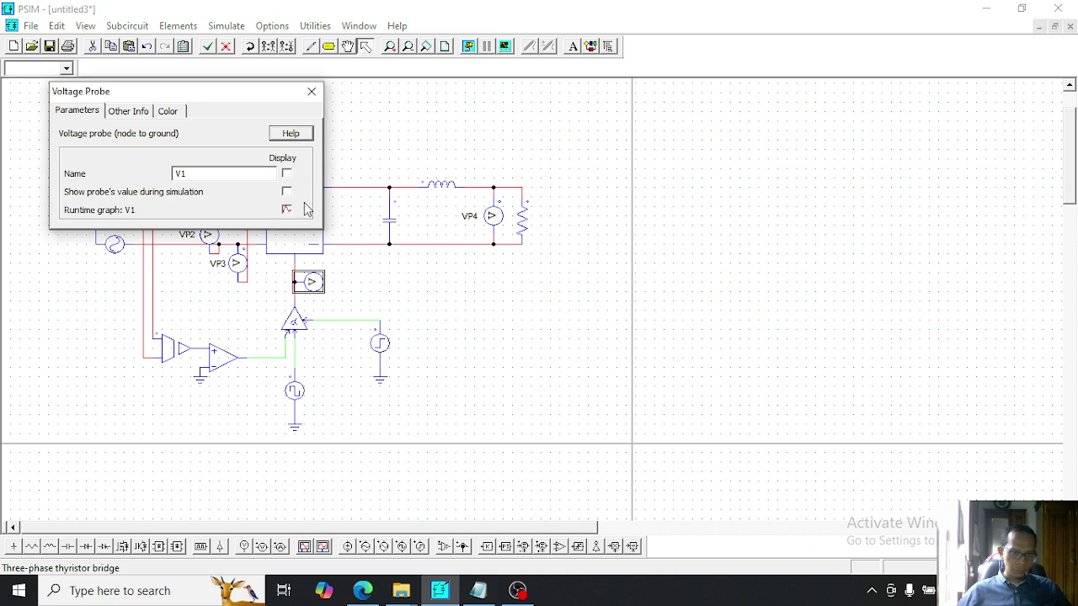
left_click(287, 174)
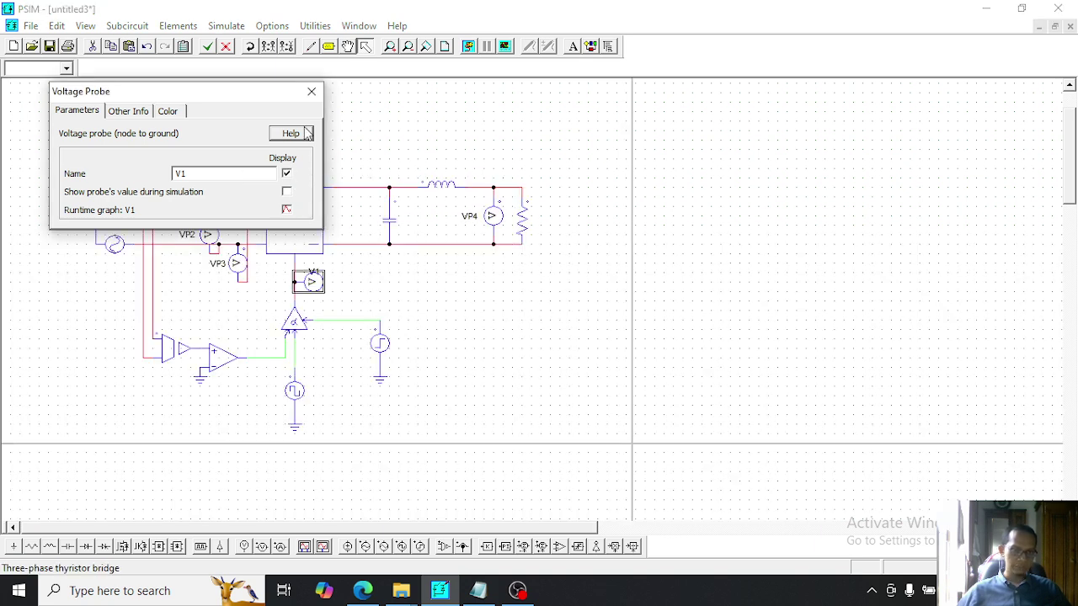
left_click(312, 91)
left_click_drag(317, 274, 337, 284)
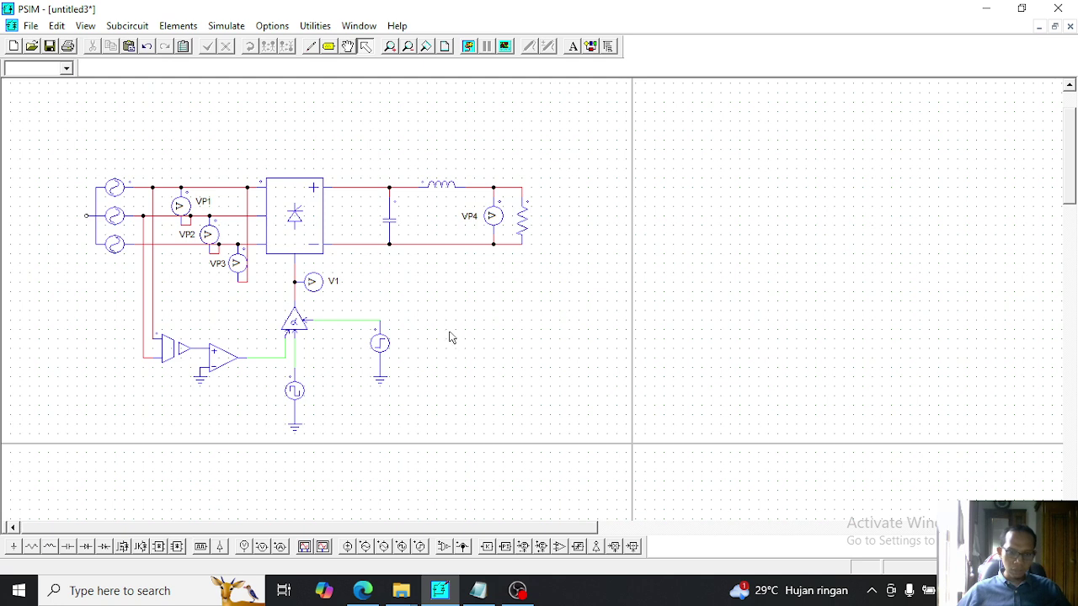
Shift the load resistor further right and insert a current probe in the positive line between the output voltage probe and the resistor
left_click(527, 215)
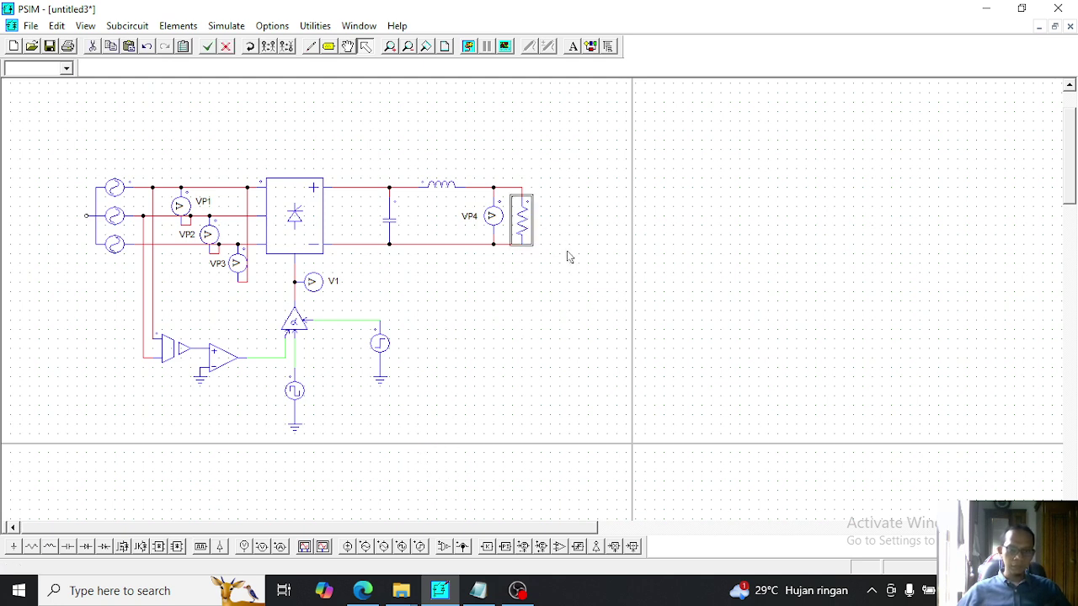
left_click_drag(523, 217, 585, 219)
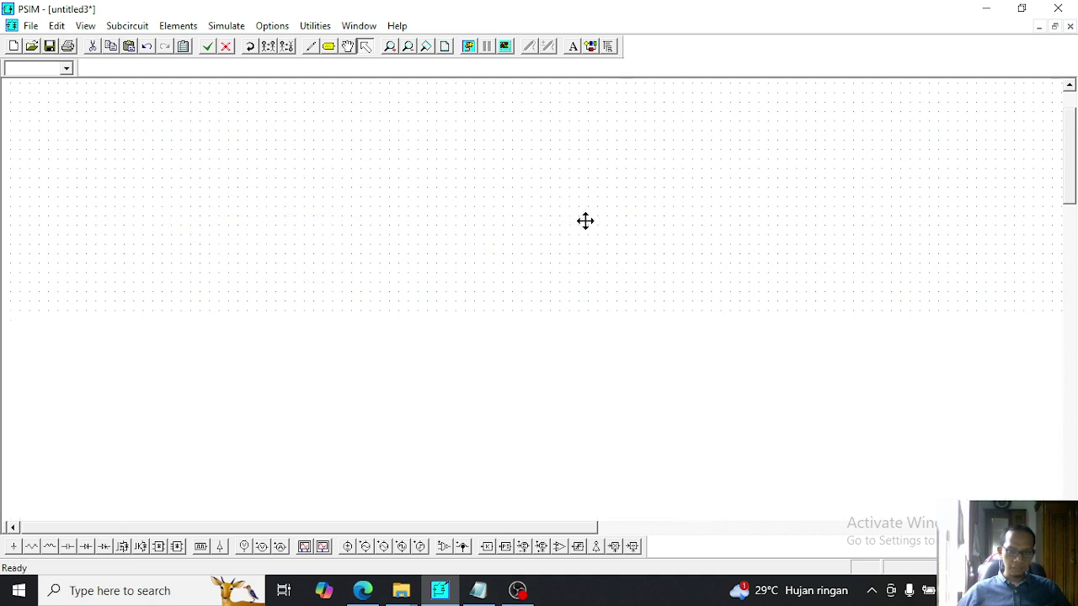
left_click(572, 320)
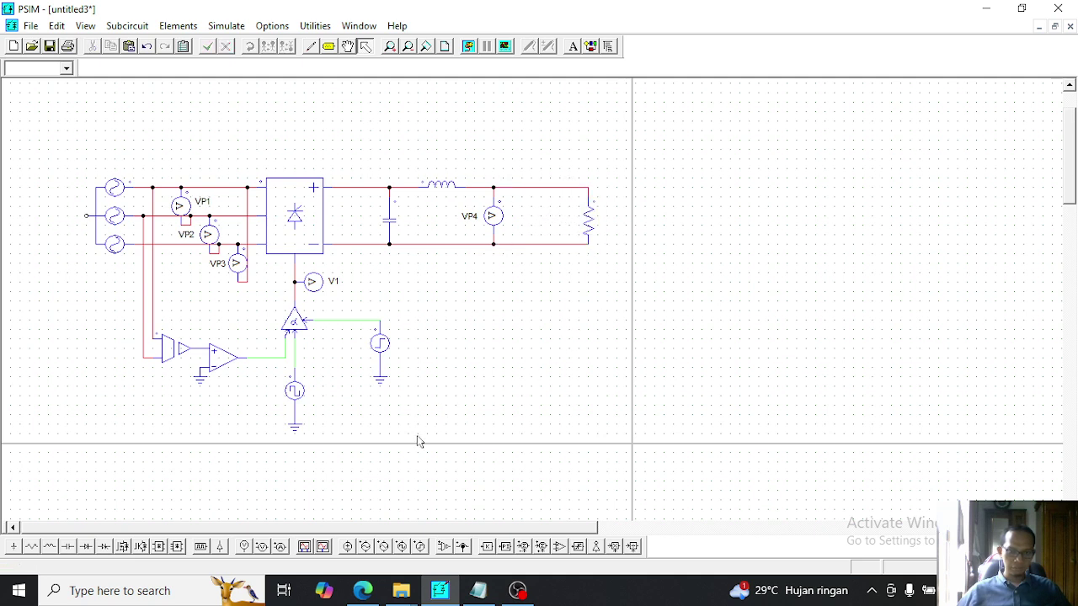
left_click(281, 547)
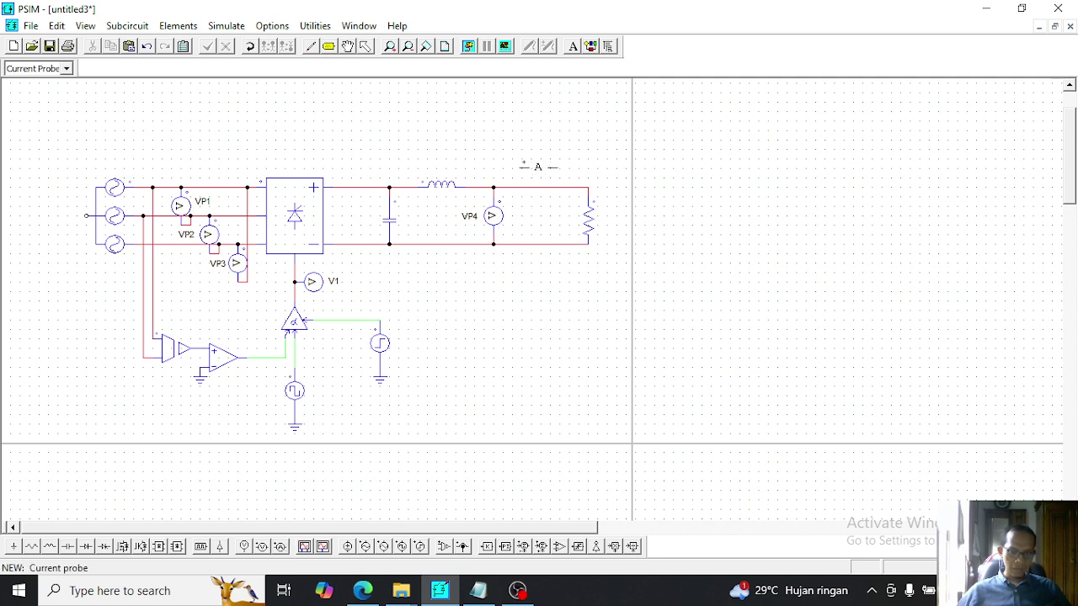
left_click(540, 186)
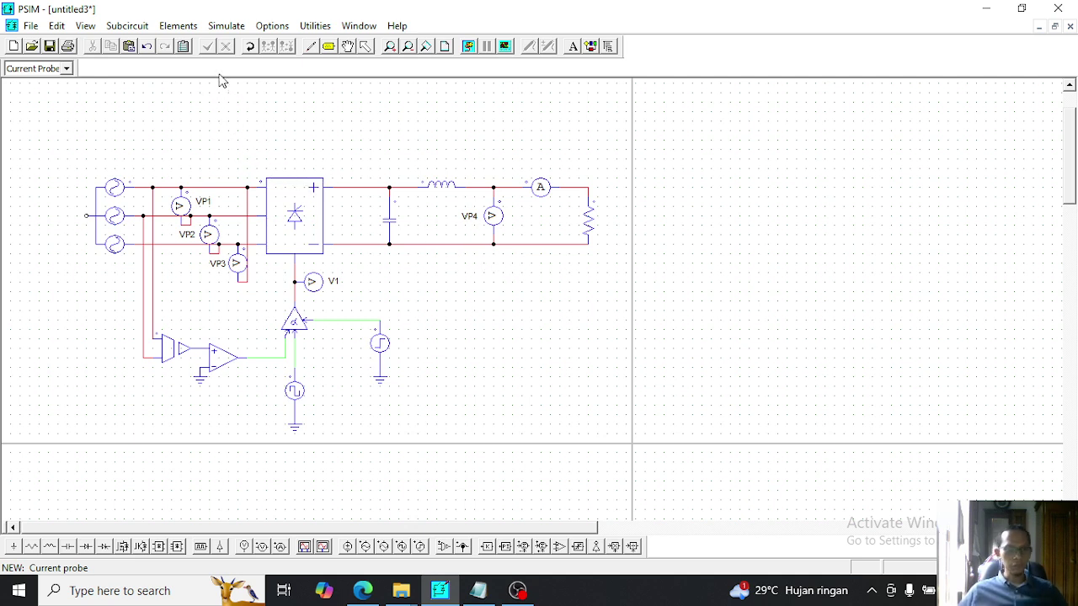
Add a DC voltmeter to the right of the load resistor and wire it in parallel with the resistor
left_click(187, 31)
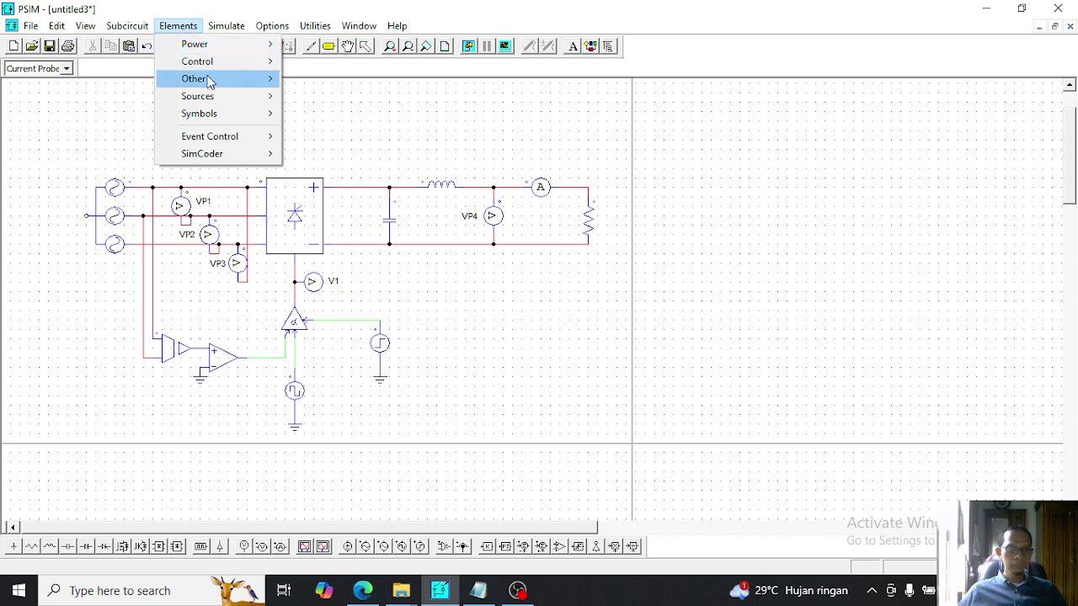
mouse_move(209, 80)
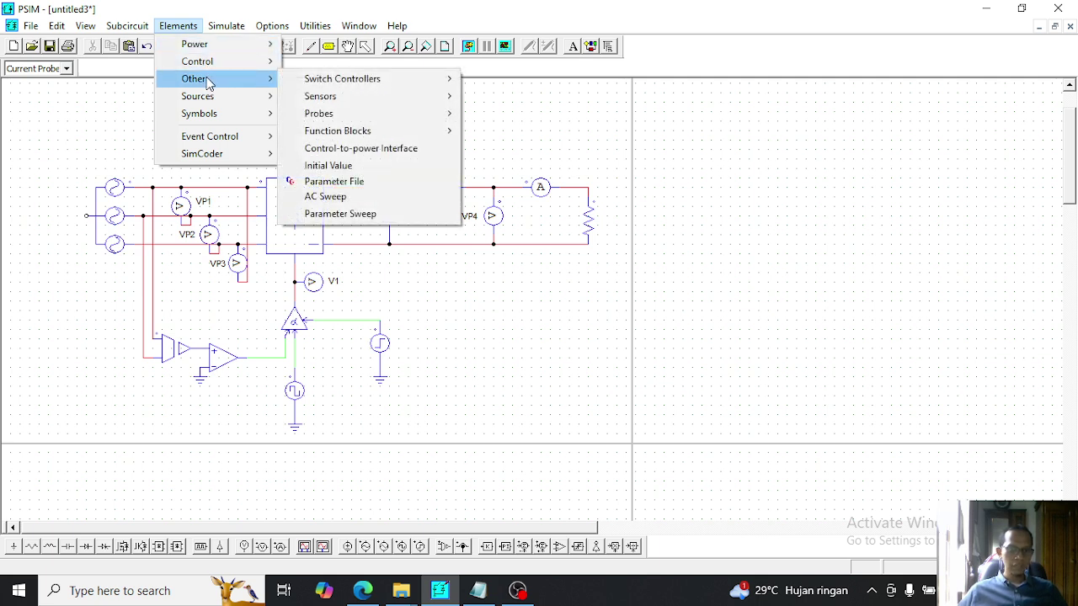
mouse_move(431, 125)
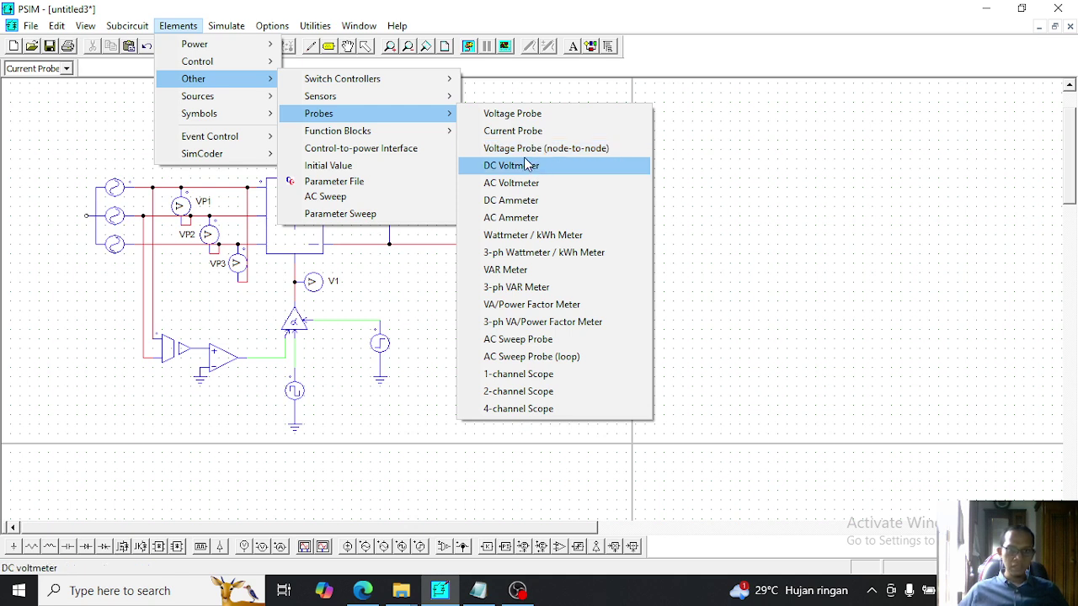
left_click(529, 174)
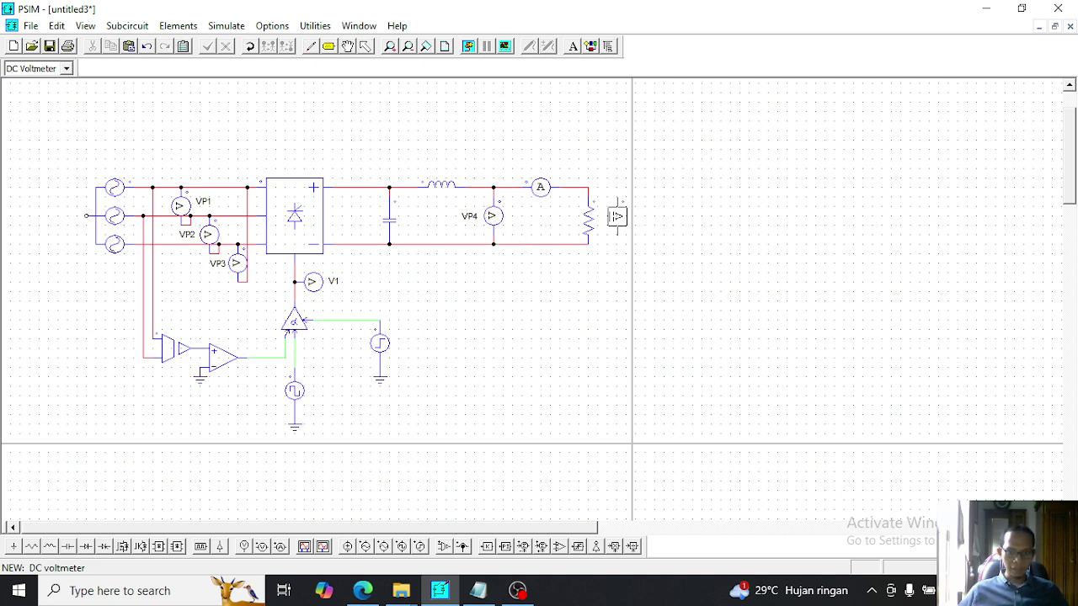
left_click(617, 225)
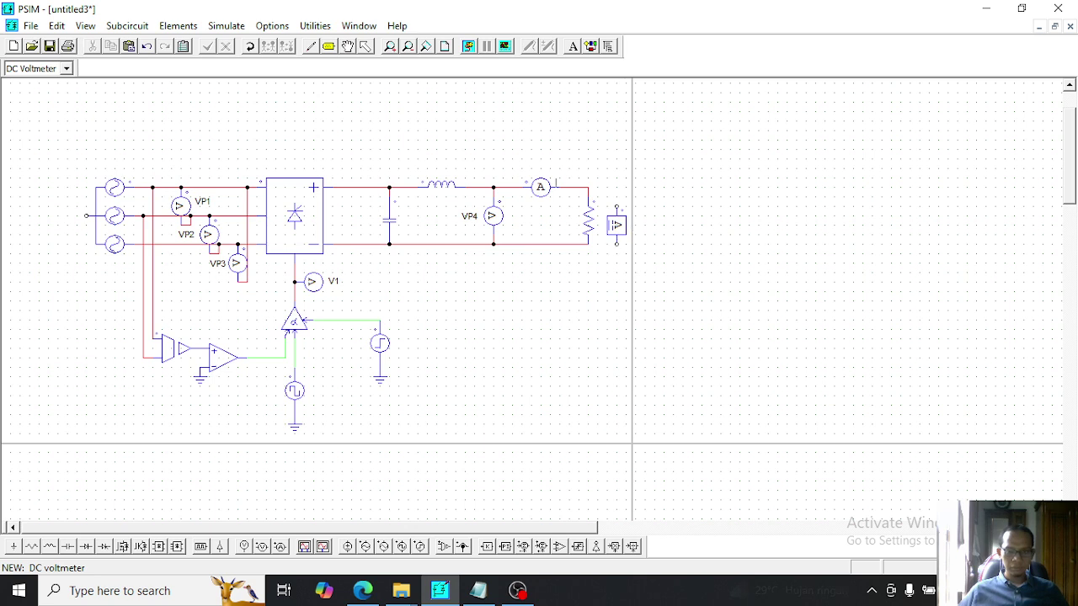
left_click(311, 47)
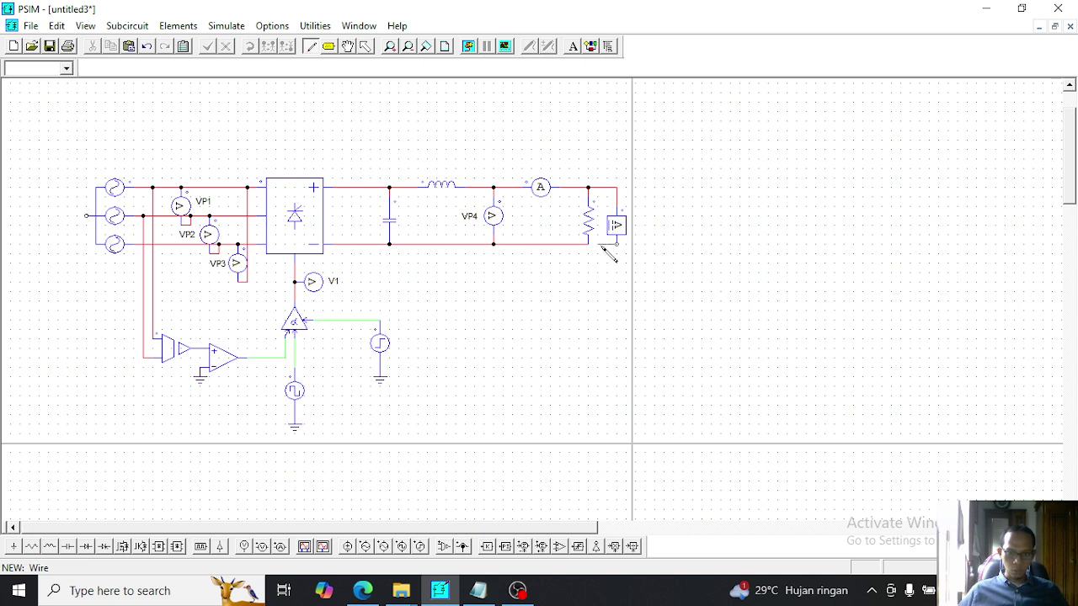
left_click_drag(620, 251, 593, 251)
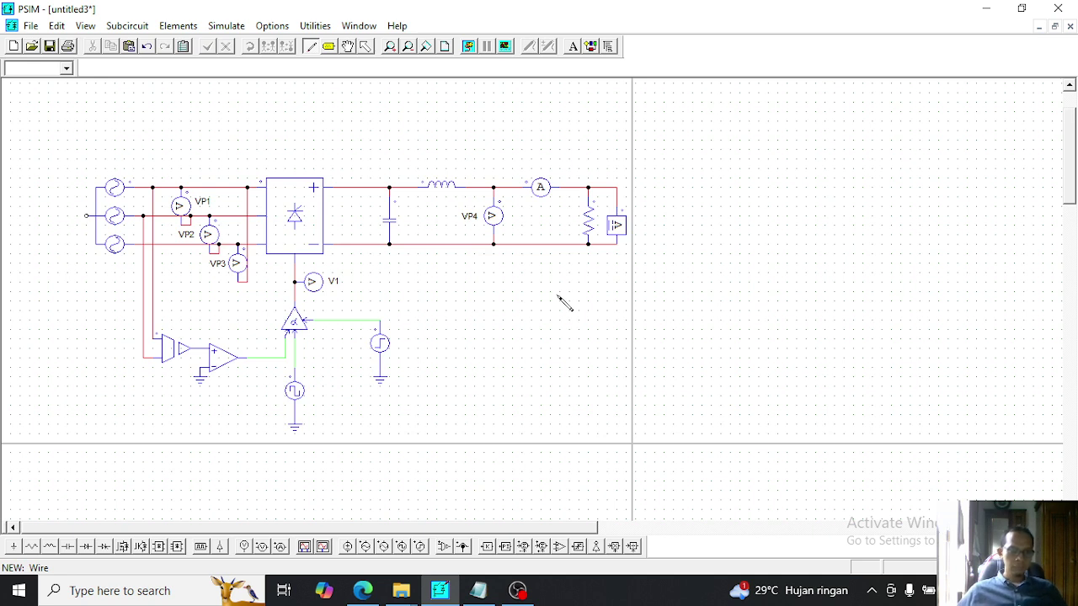
Place a ground at the neutral terminal of the three-phase voltage source
left_click(13, 546)
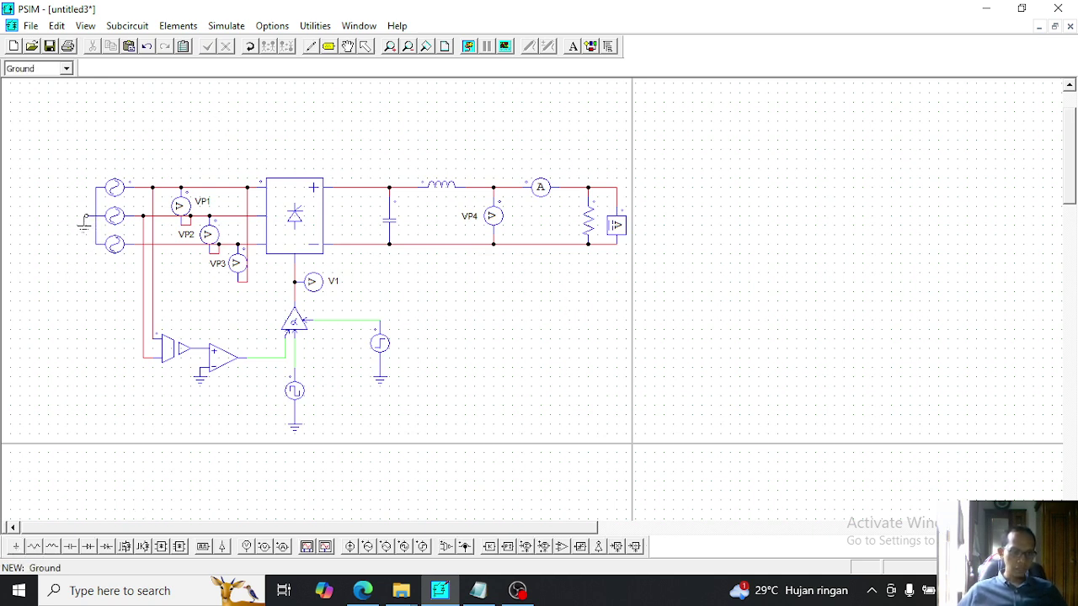
left_click(84, 221)
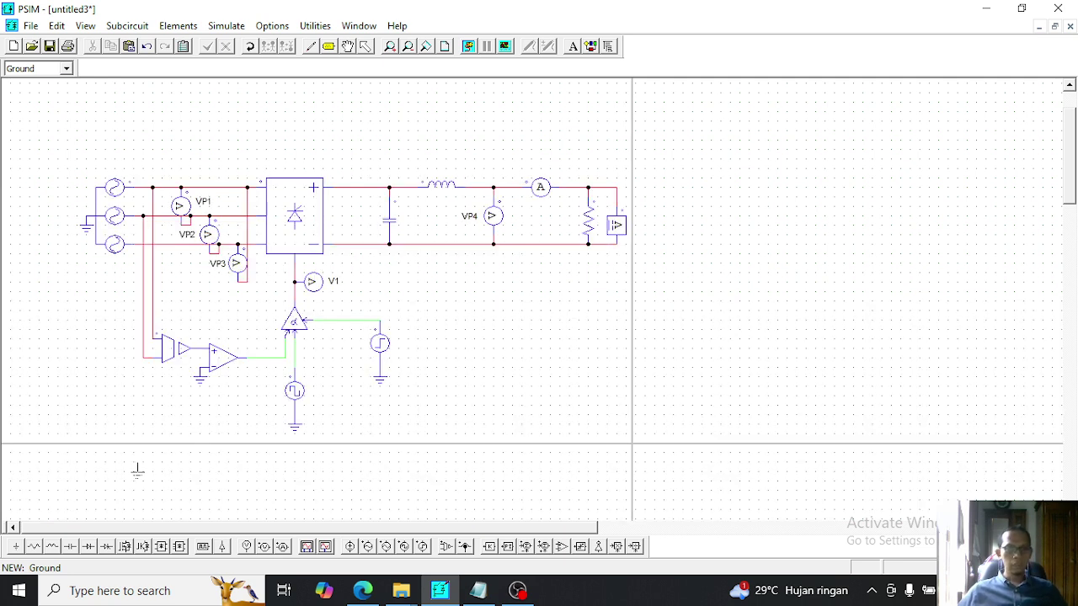
Add a simulation control element above the three-phase source and set its total time to 0.1
left_click(189, 26)
mouse_move(228, 26)
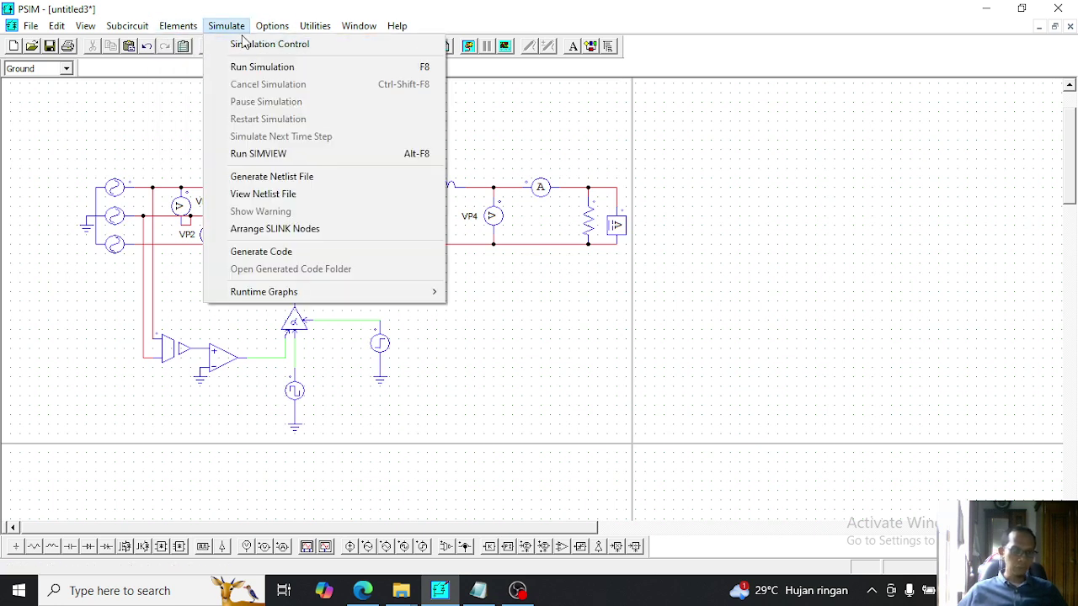
left_click(305, 47)
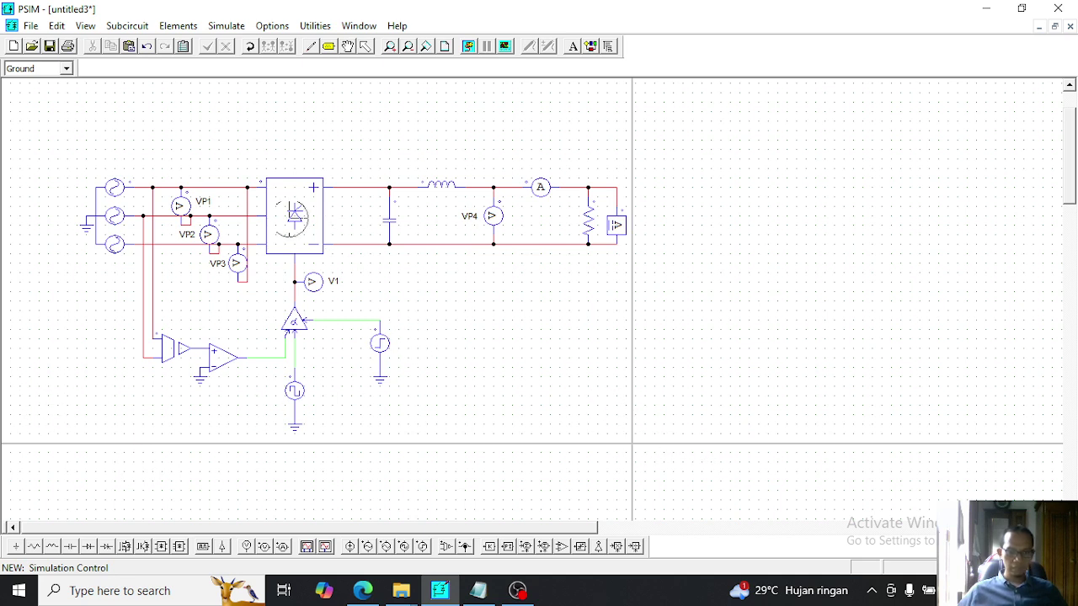
left_click(293, 218)
left_click_drag(304, 93, 387, 118)
left_click(429, 115)
left_click_drag(104, 150, 82, 124)
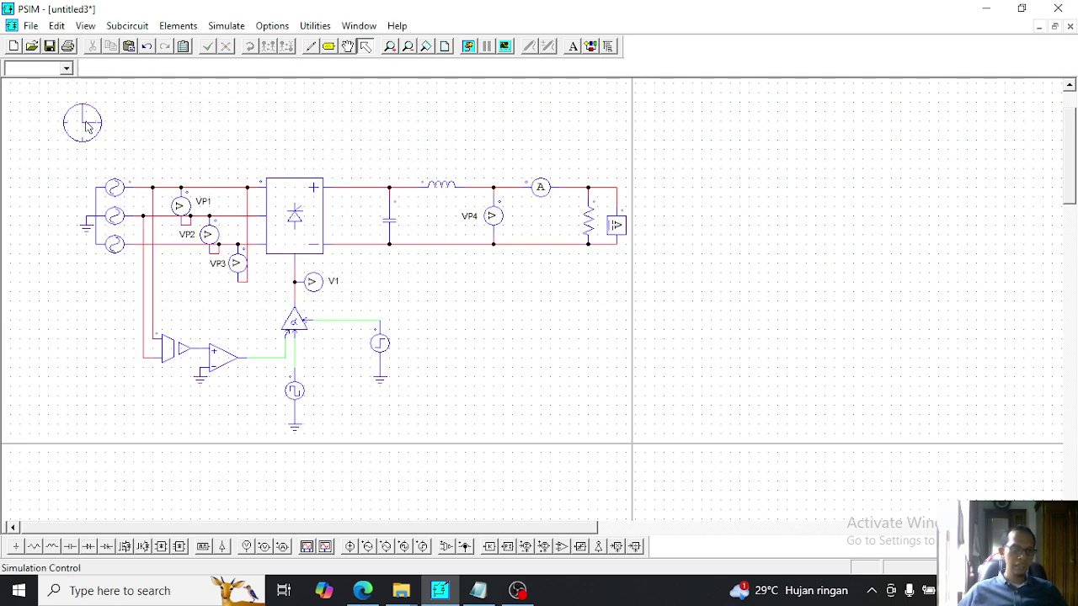
double_click(86, 122)
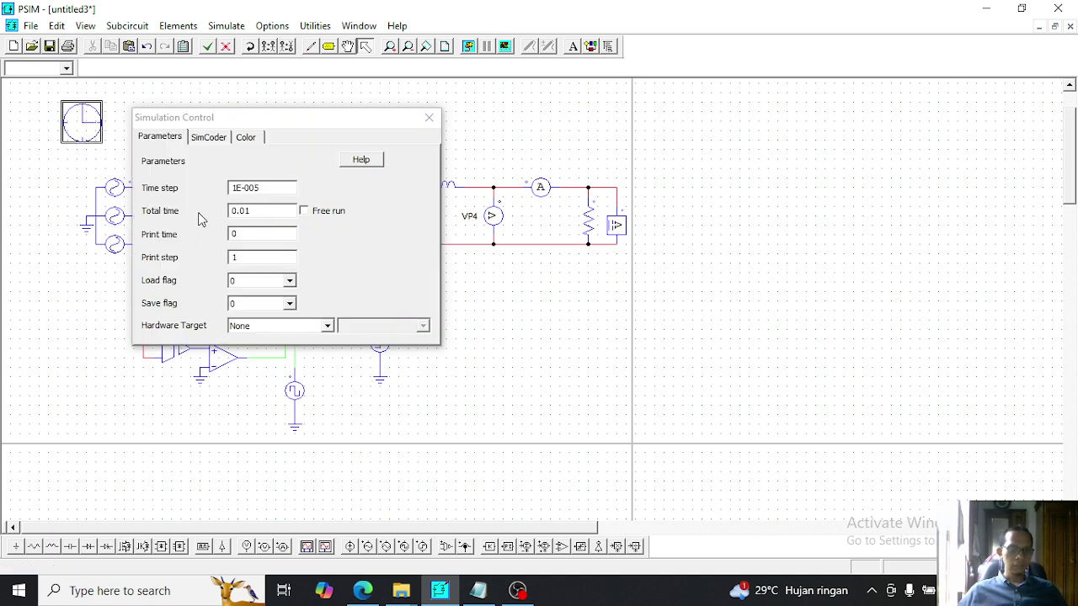
left_click(259, 212)
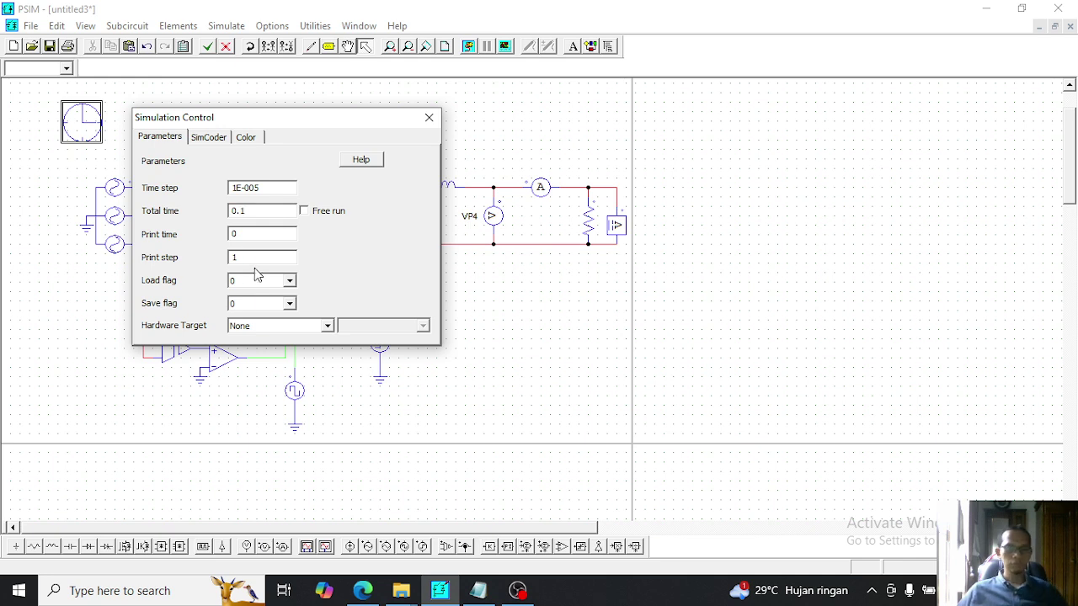
left_click(430, 117)
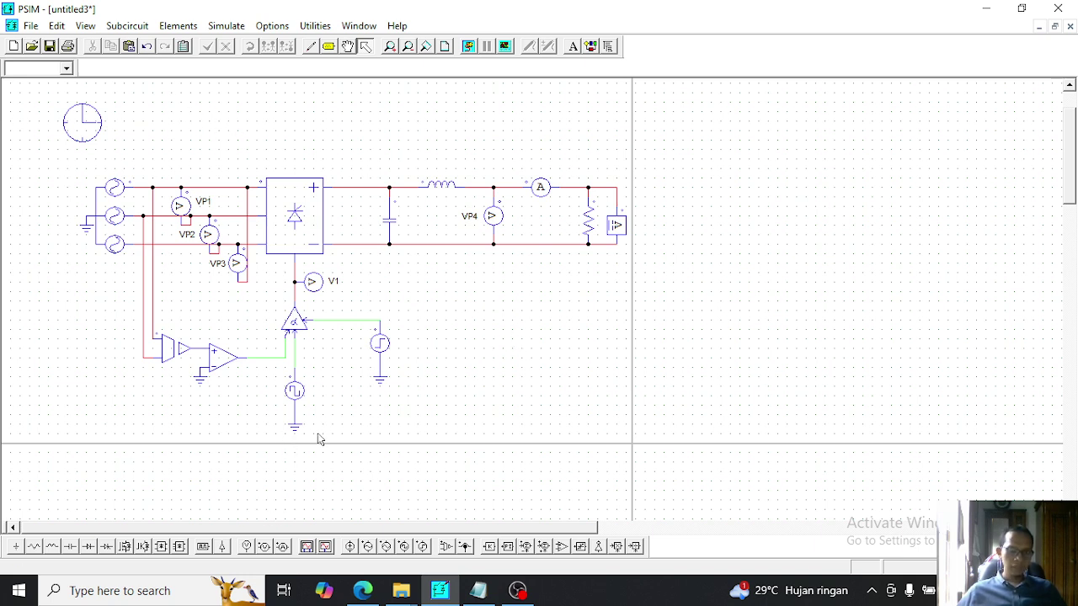
Set the capacitor's capacitance to 470u and display the value on the schematic
double_click(392, 225)
left_click_drag(294, 125, 576, 272)
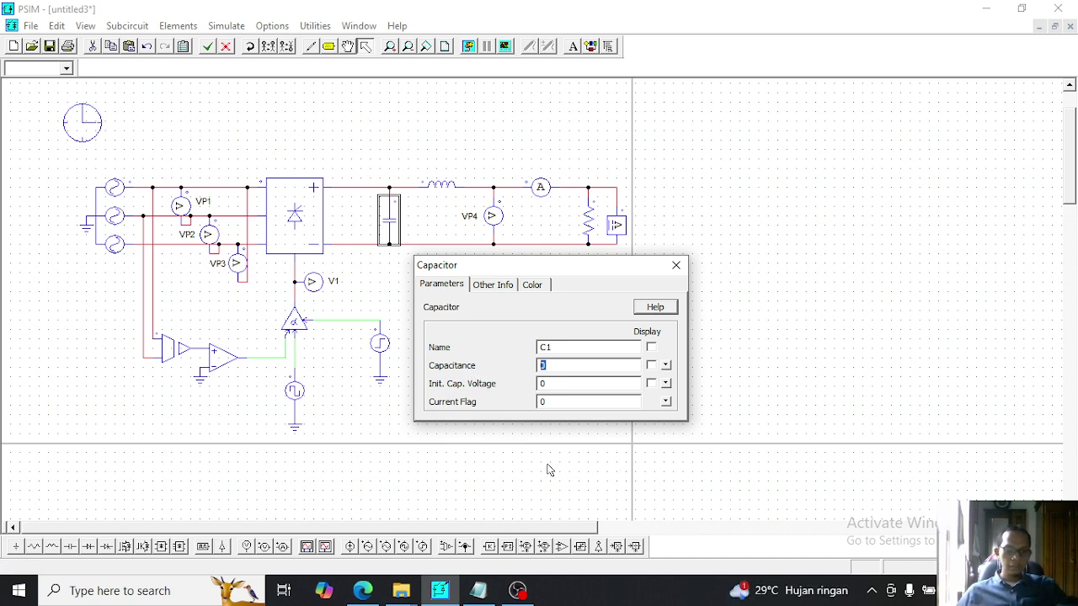
type("470u")
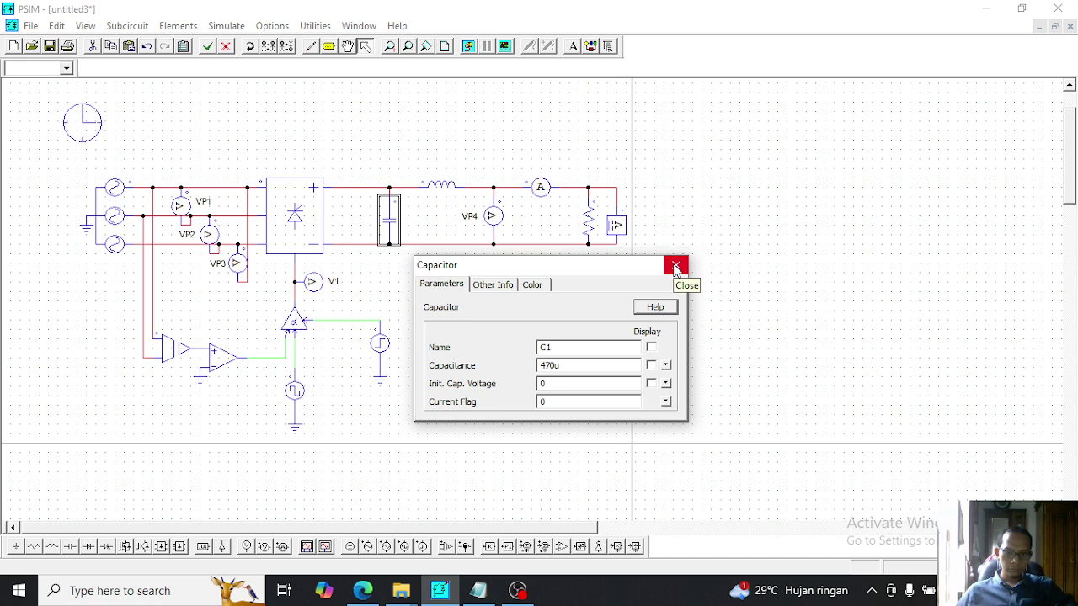
left_click(650, 365)
left_click(677, 269)
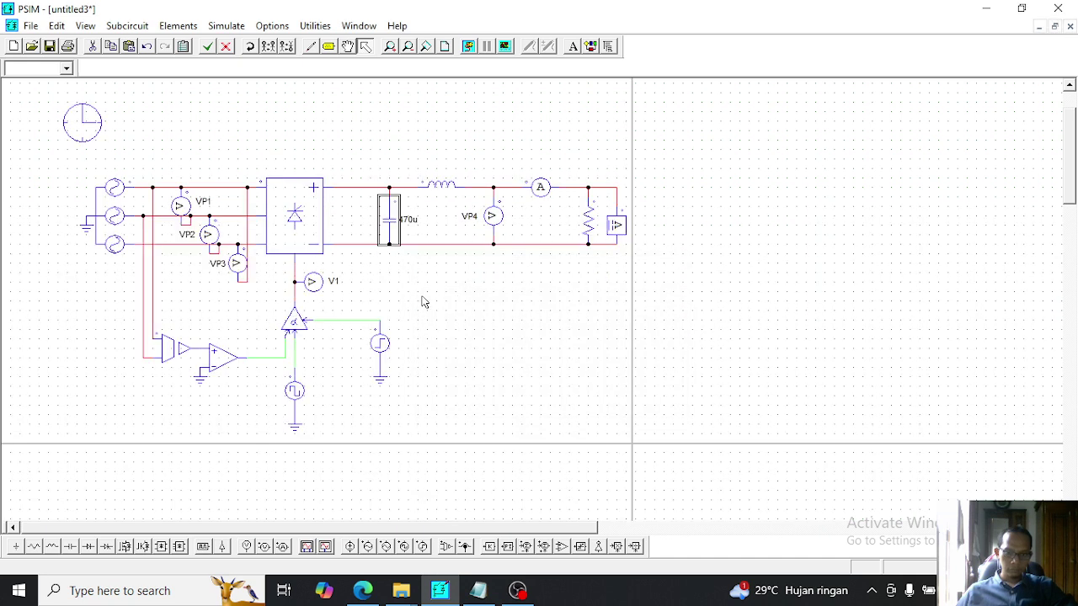
Set the inductor's inductance to 0.02, display the value and position the label above the inductor
double_click(436, 189)
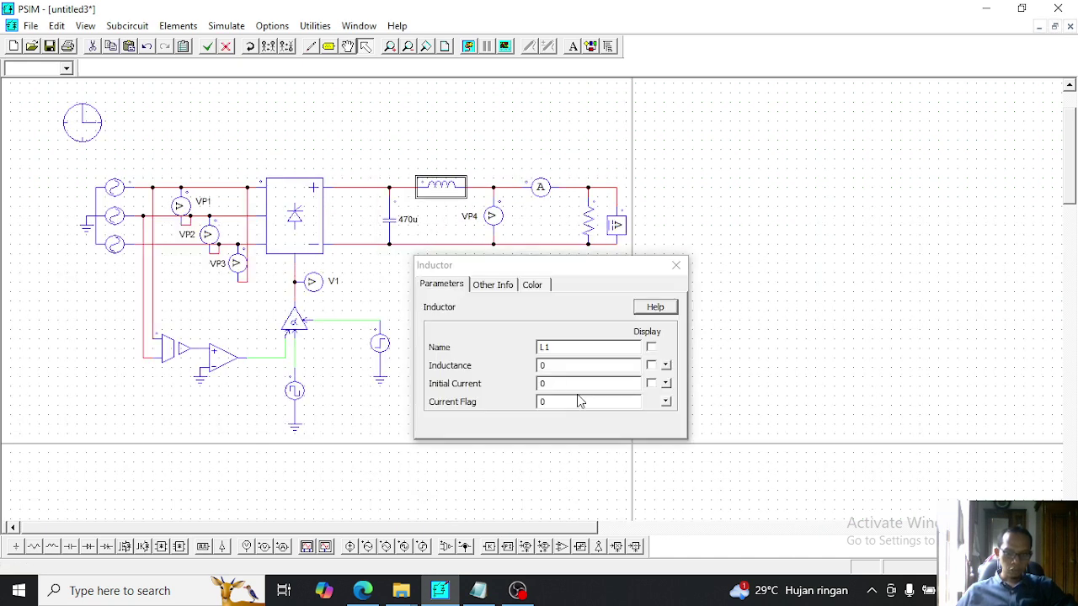
left_click(569, 365)
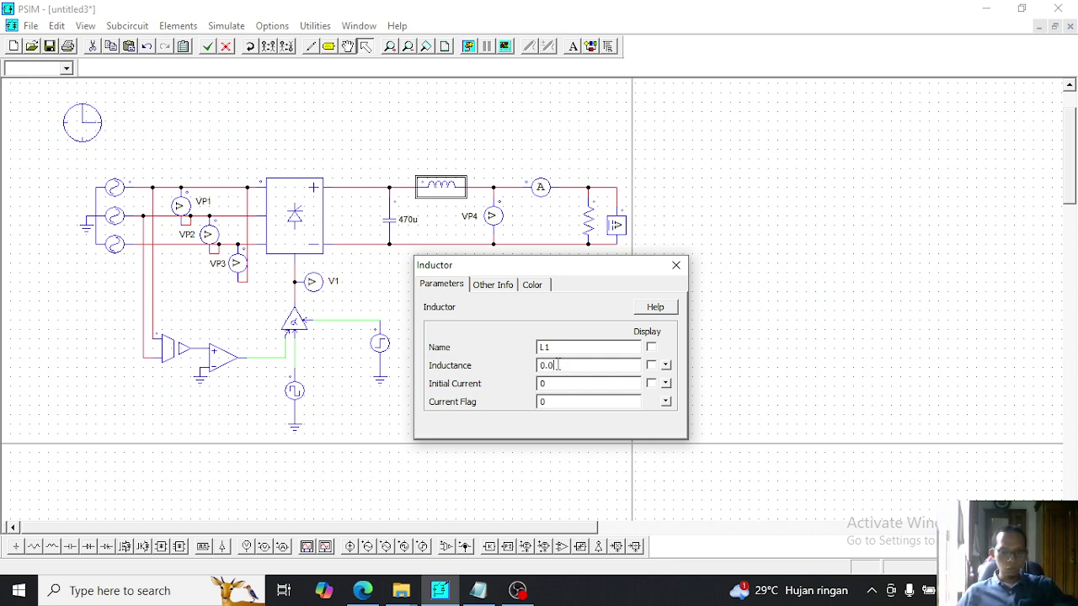
left_click(651, 365)
left_click(676, 265)
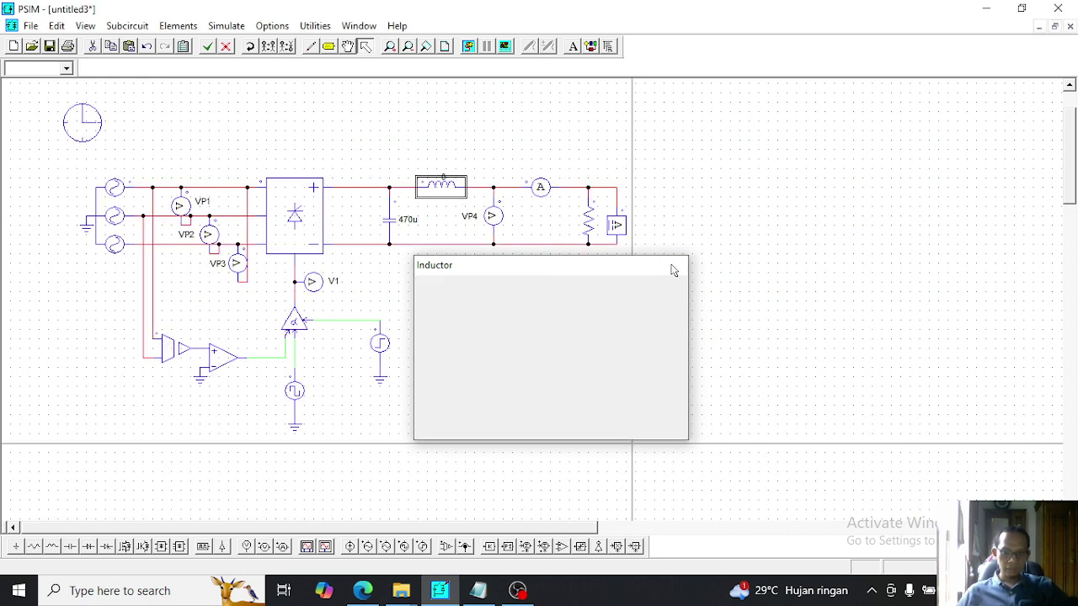
left_click_drag(451, 178, 443, 174)
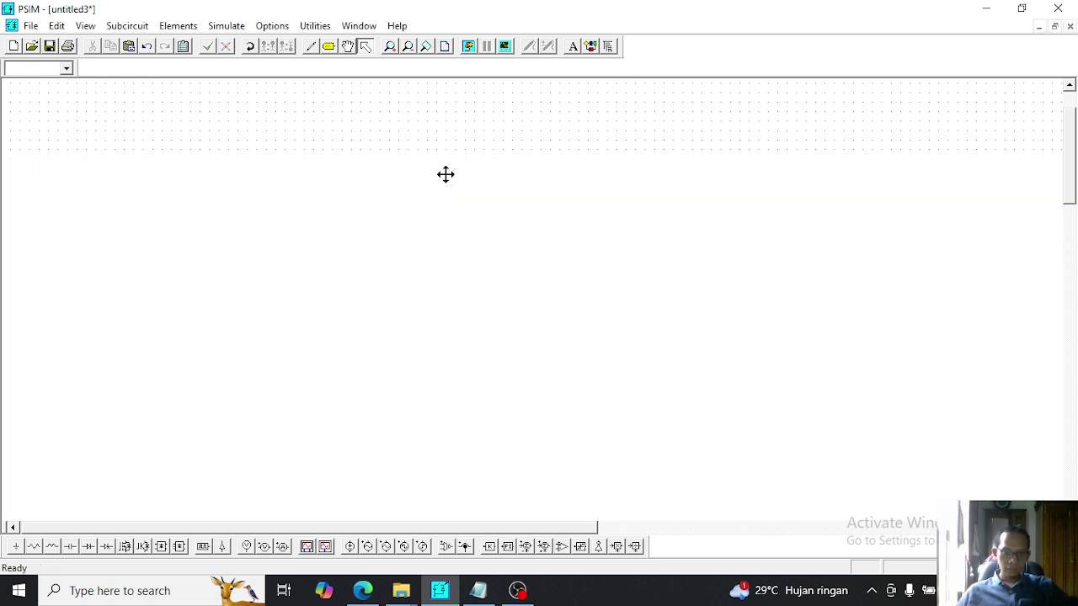
Set the load resistor's resistance to 100, display the value and move the label to the left of the resistor
double_click(590, 224)
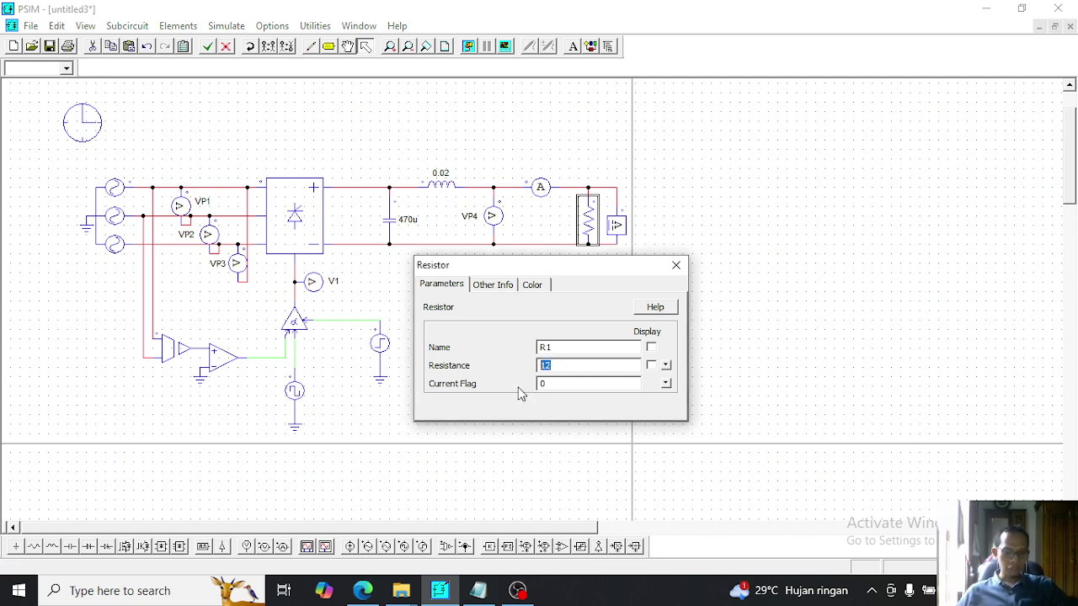
type("100")
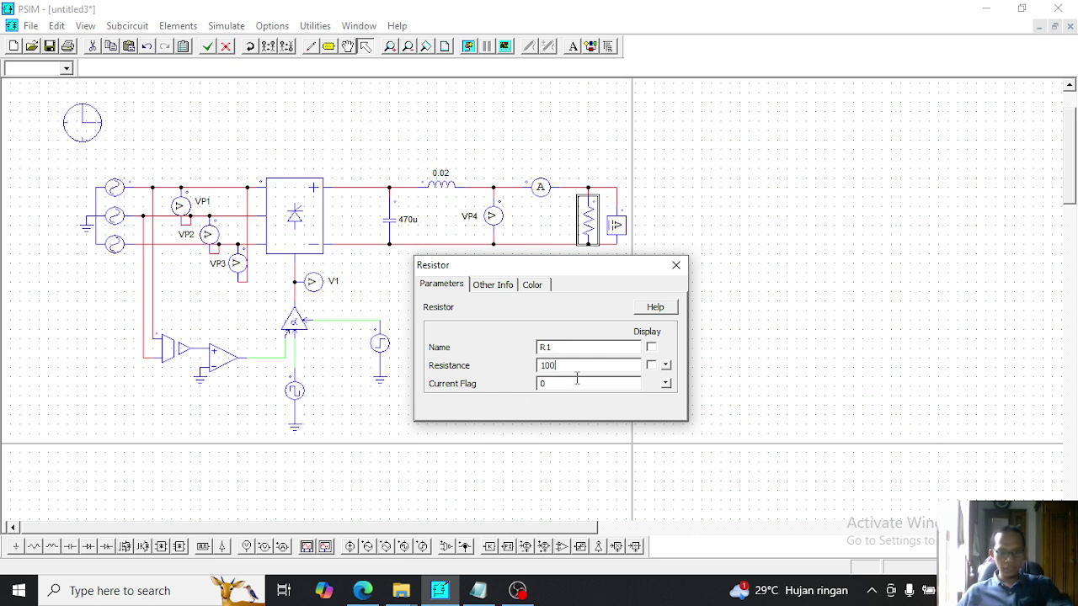
left_click(651, 365)
left_click(675, 265)
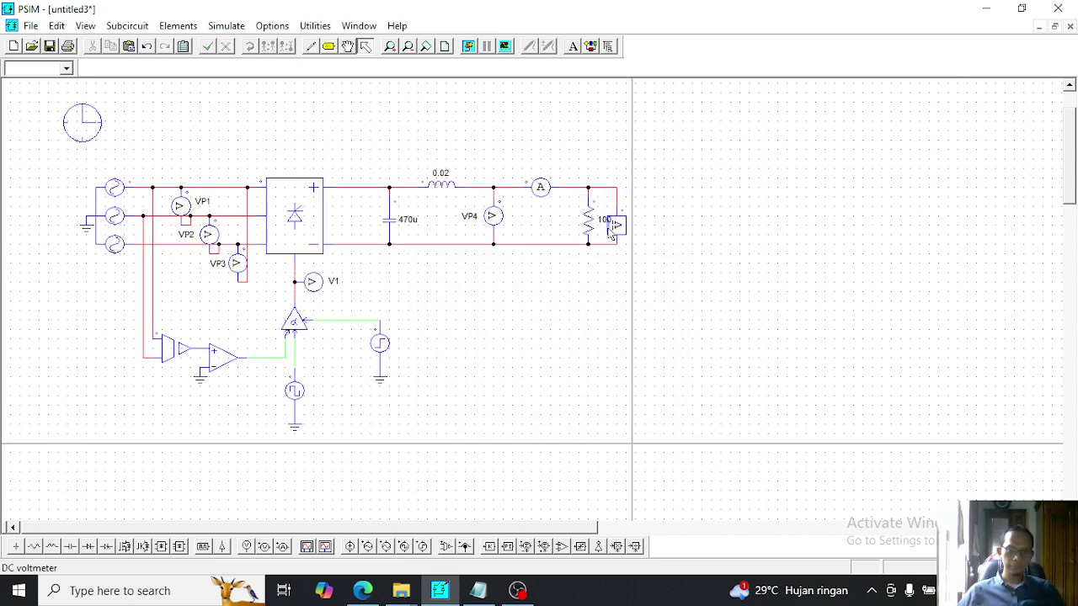
left_click_drag(597, 222, 567, 224)
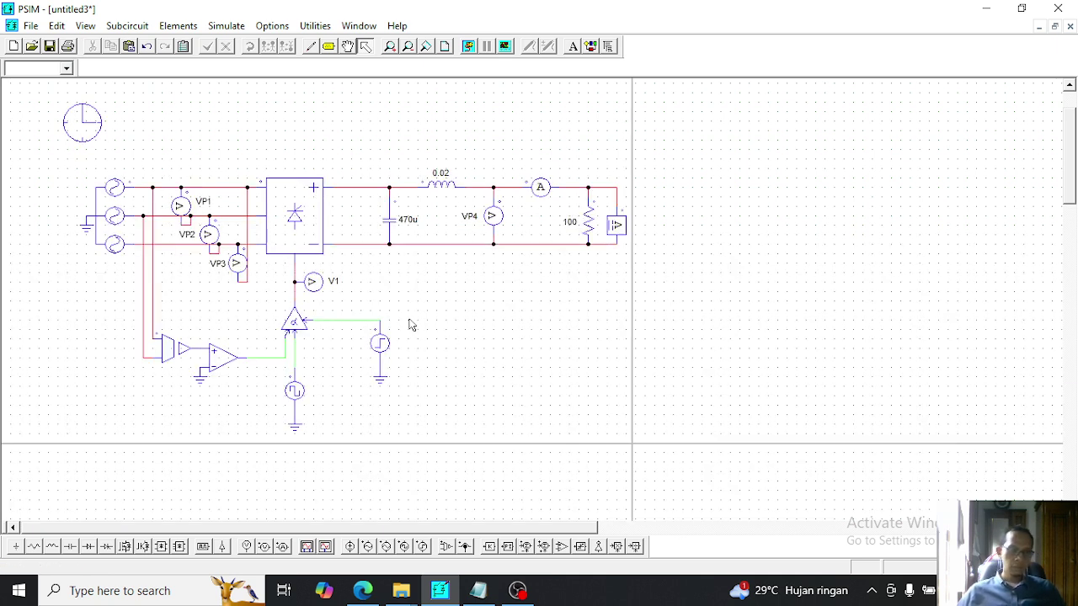
Review the parameters of the three-phase voltage source and the delay angle alpha controller
double_click(116, 216)
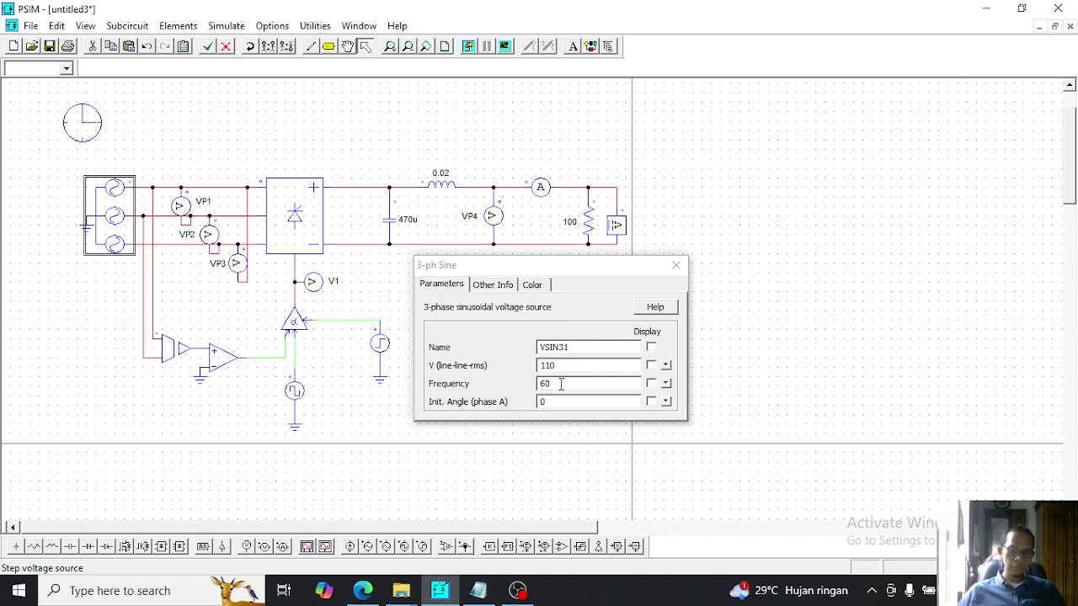
left_click(675, 265)
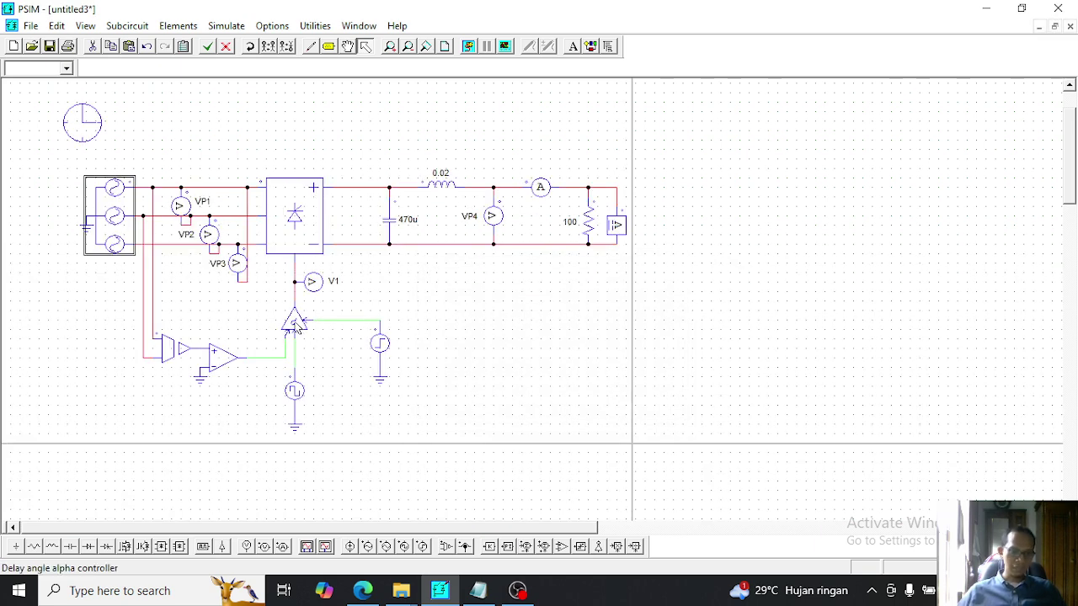
double_click(295, 324)
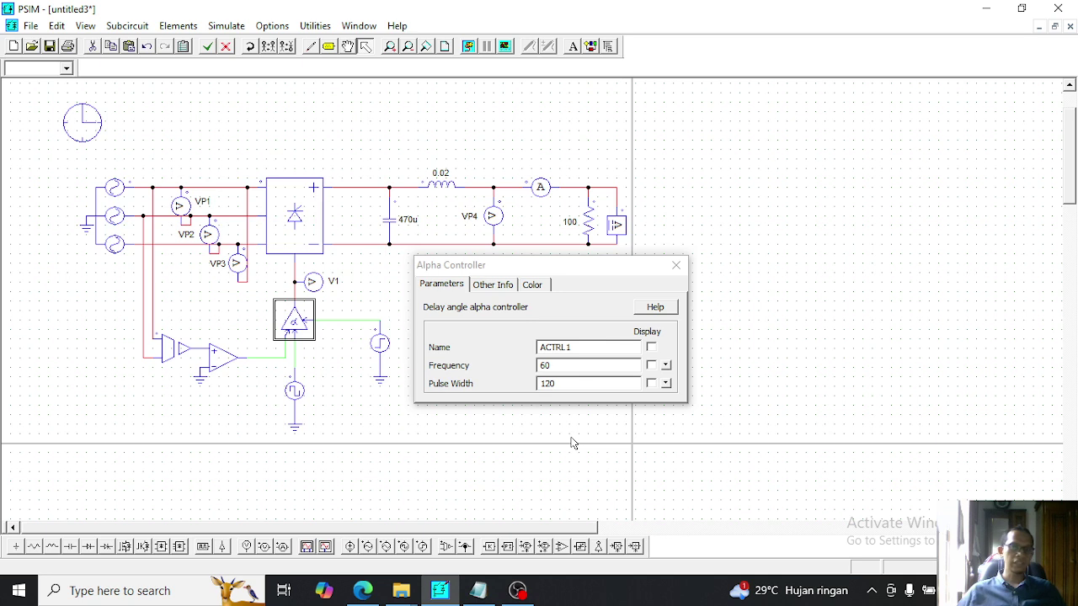
left_click(676, 265)
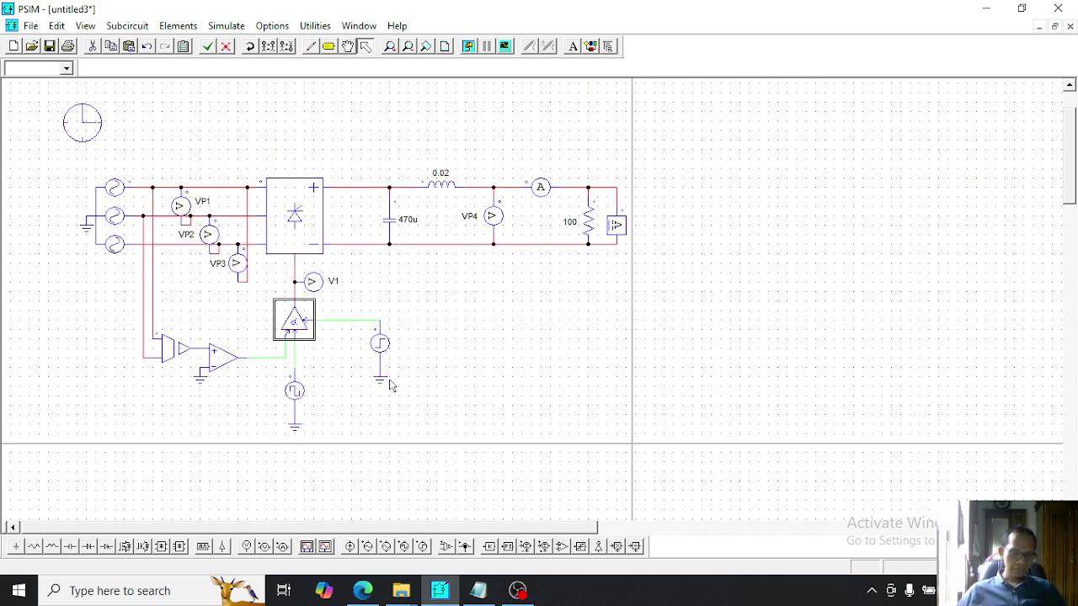
Set the square-wave voltage source's frequency to 1200, its peak-to-peak voltage to 0.5 and its DC offset to 0.5
left_click(298, 394)
double_click(298, 394)
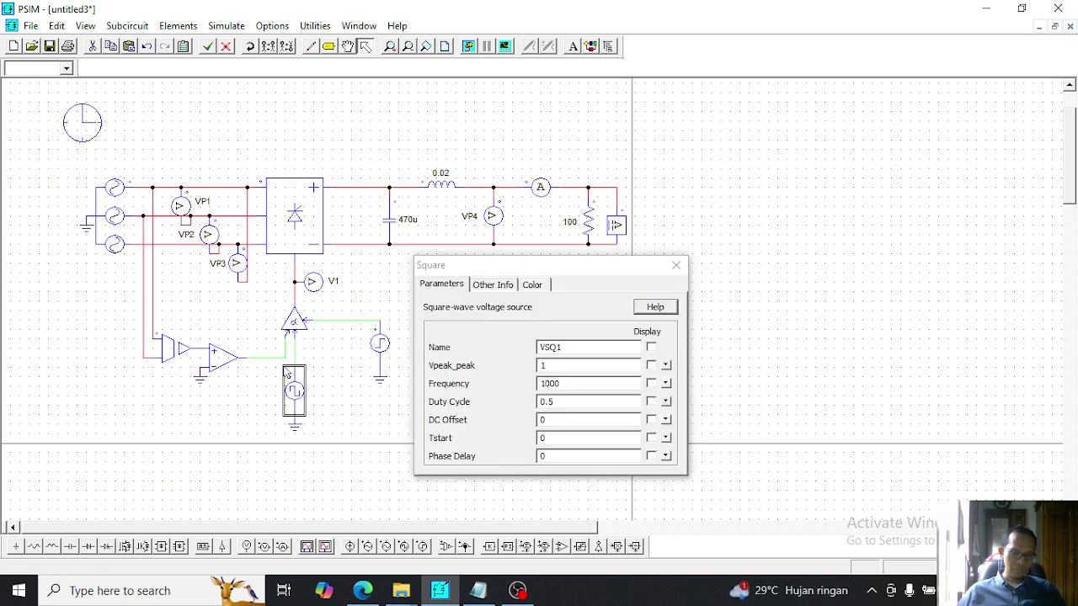
left_click(548, 383)
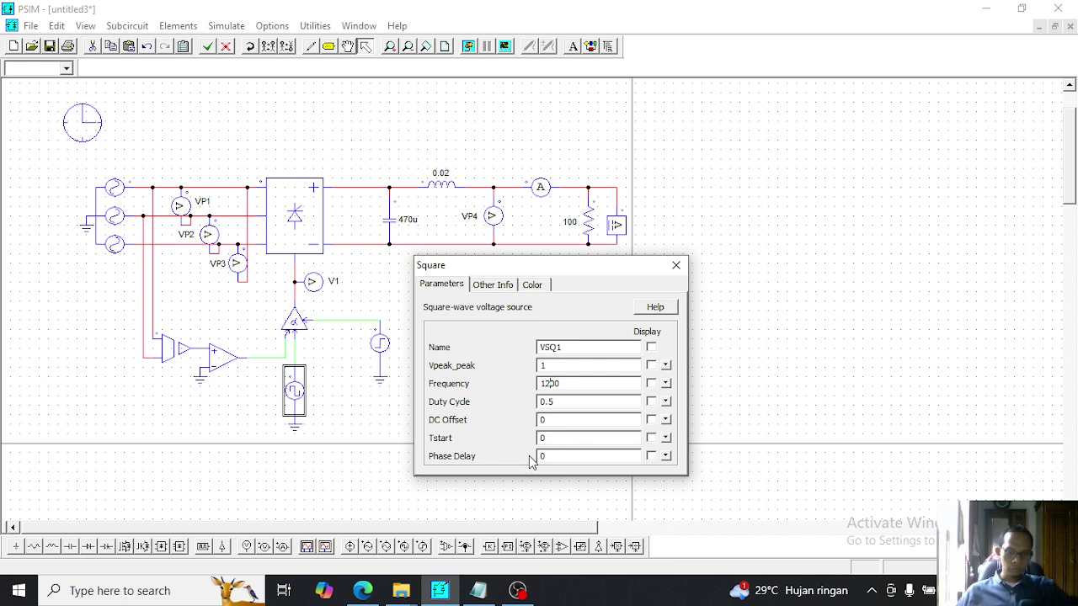
double_click(553, 368)
type("0.5")
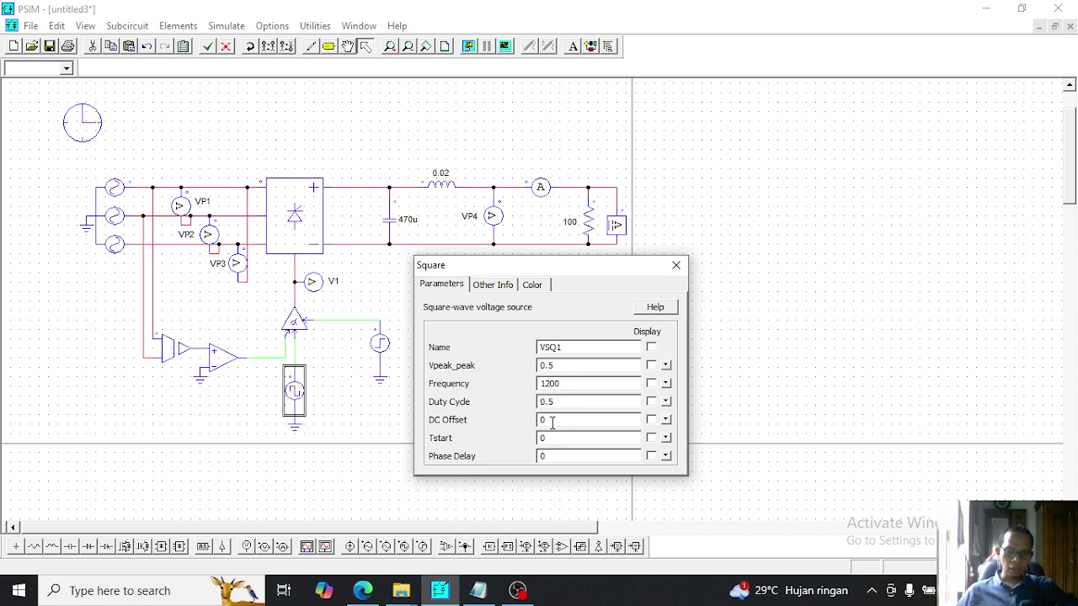
type("0.")
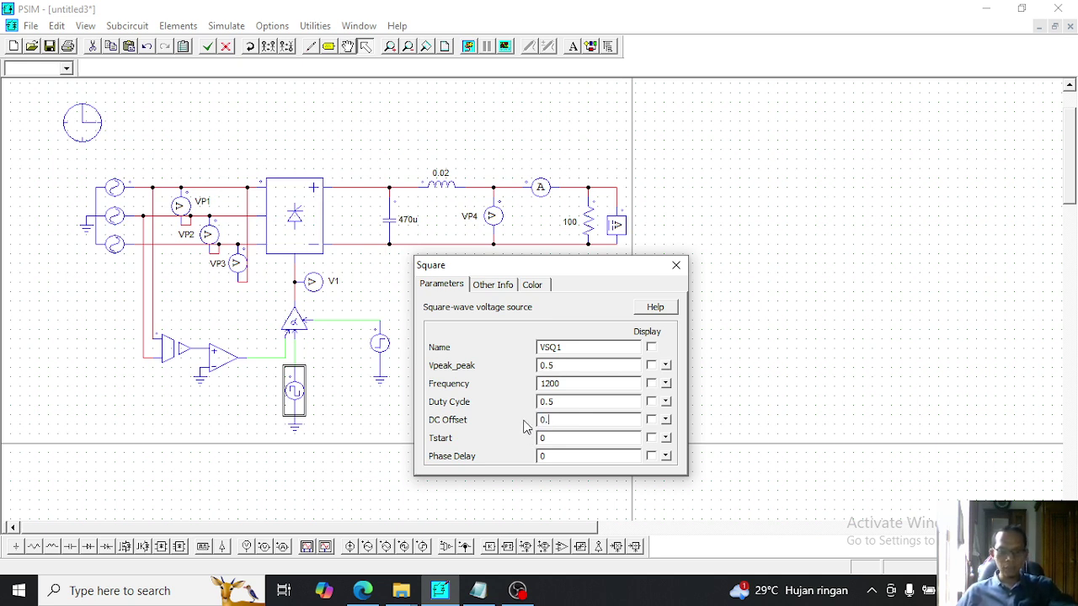
type("5")
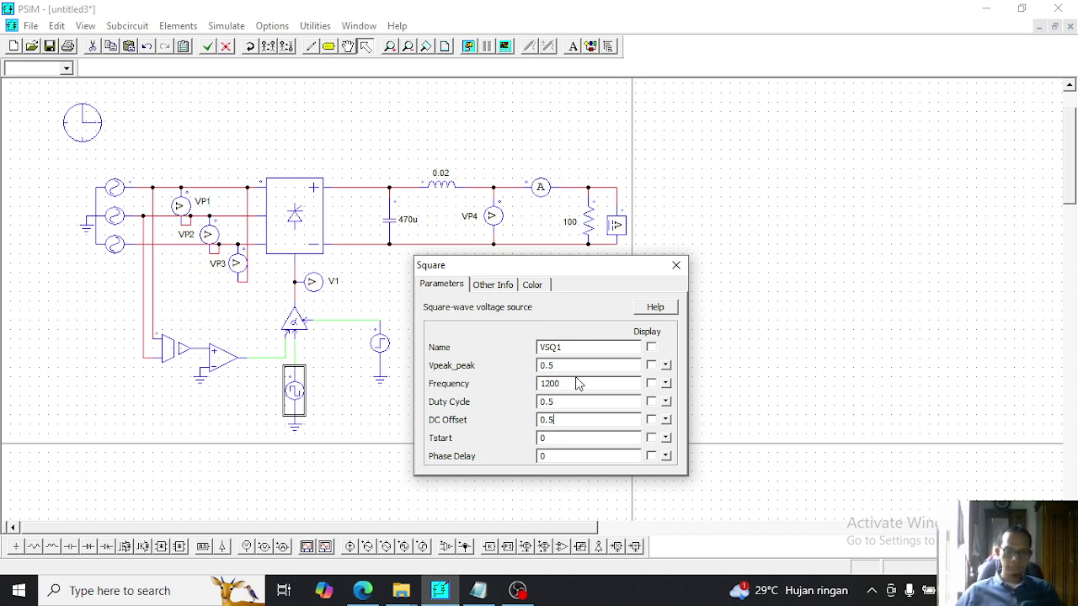
left_click(574, 401)
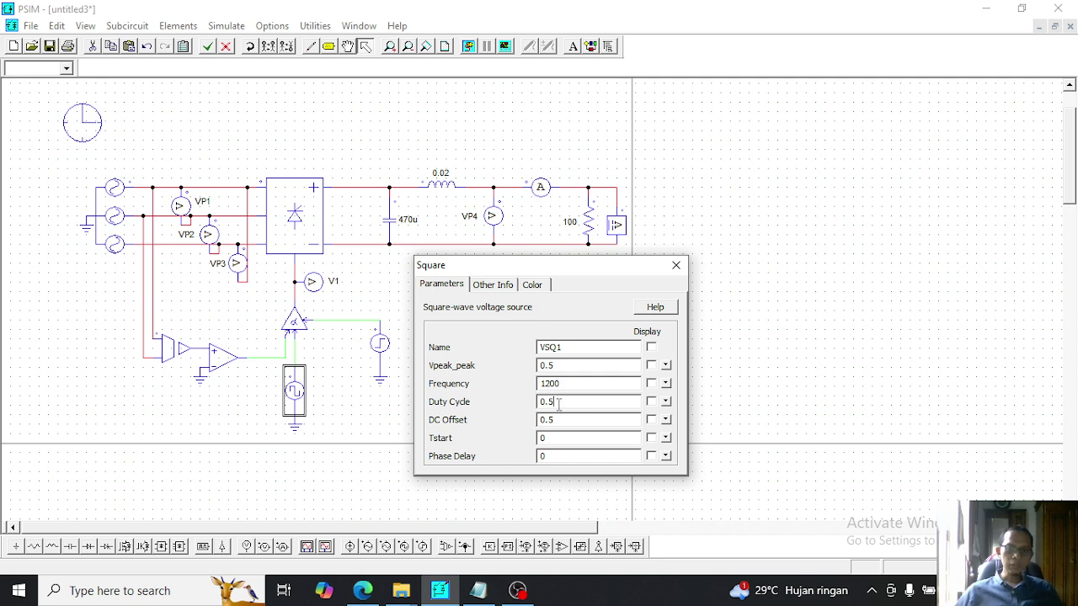
left_click_drag(558, 404, 536, 403)
left_click(576, 404)
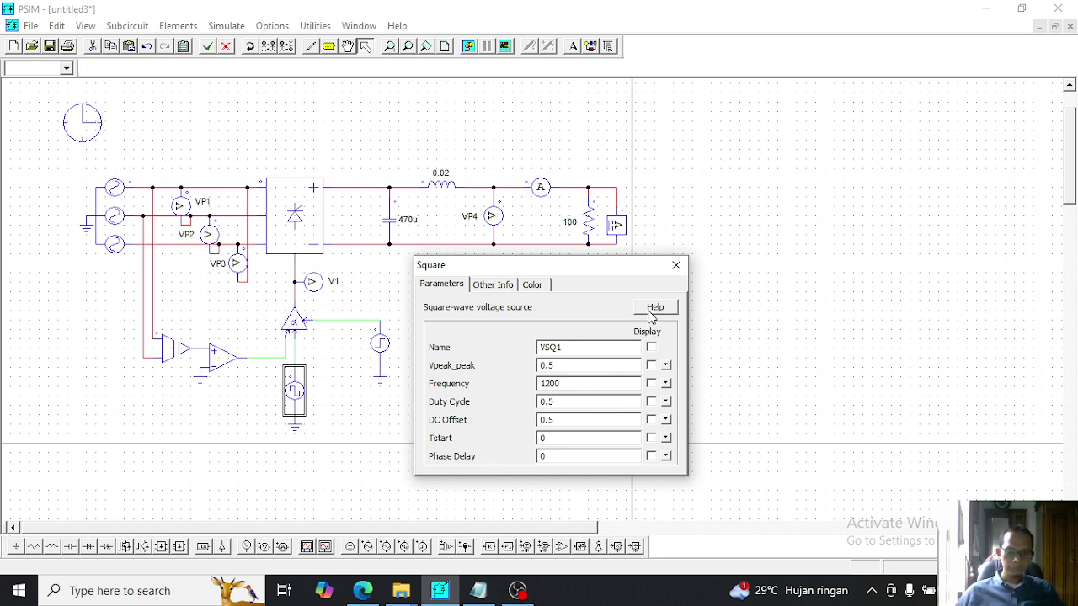
left_click(676, 265)
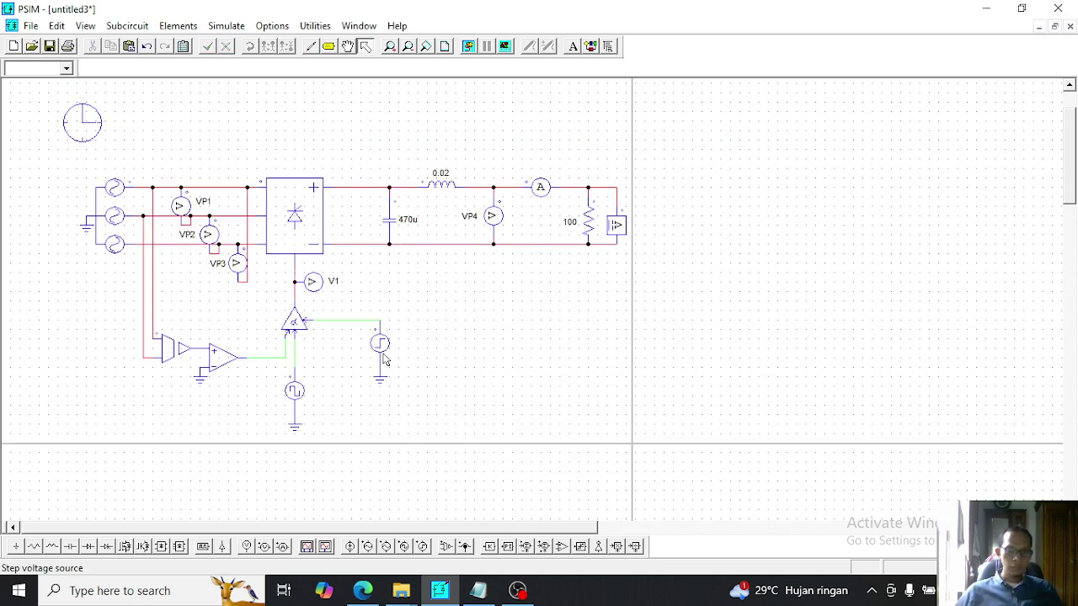
Review the parameters of the step voltage source feeding the alpha controller
double_click(381, 346)
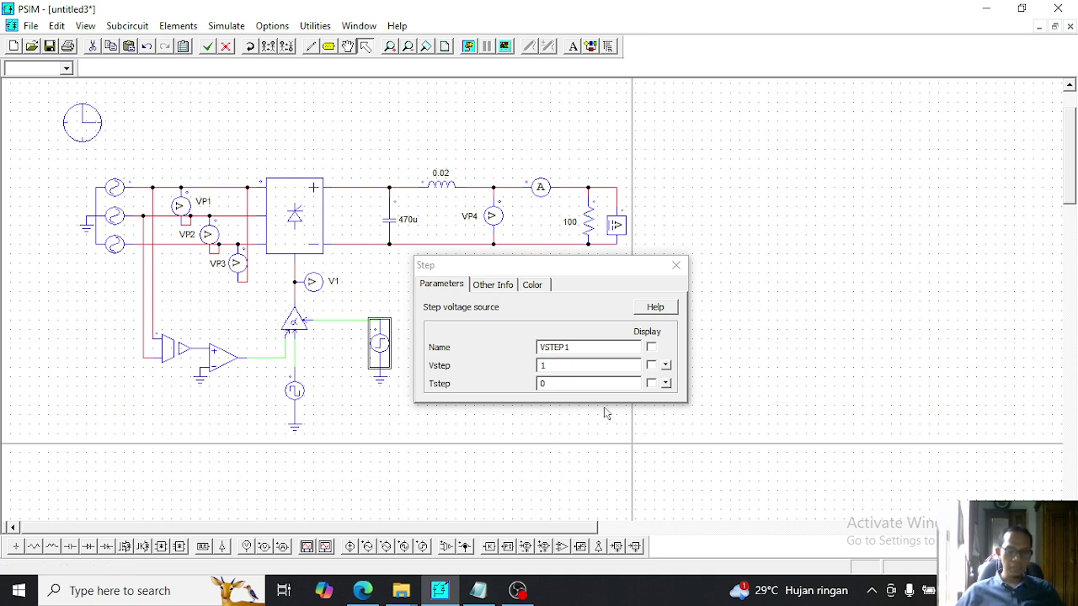
left_click(675, 265)
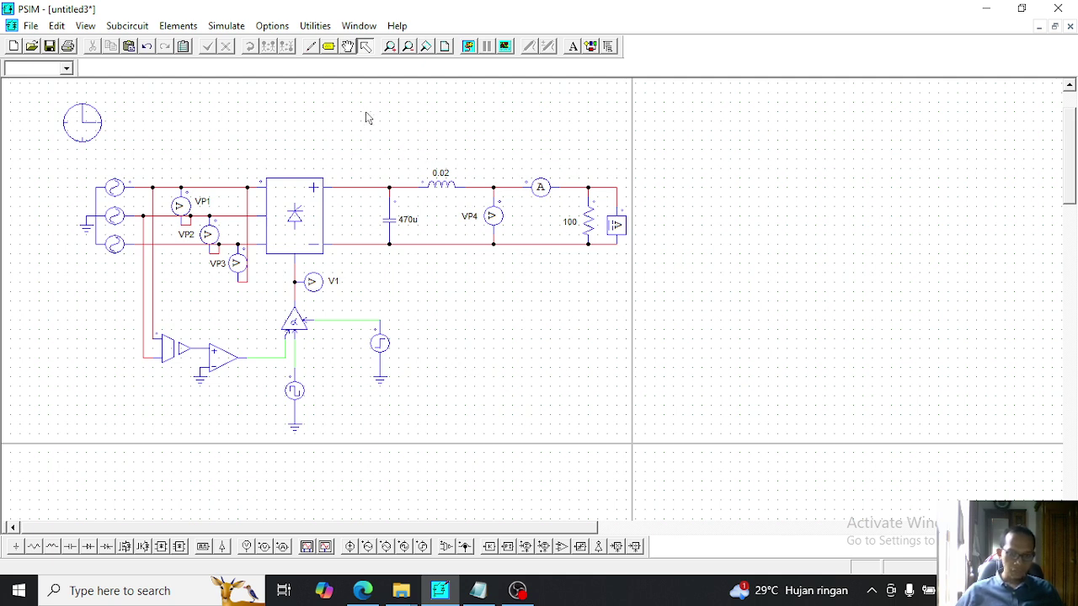
Add the title text "Penyearah 3 Fasa Terkendali menggunakan Thyristor" above the rectifier circuit
left_click(573, 46)
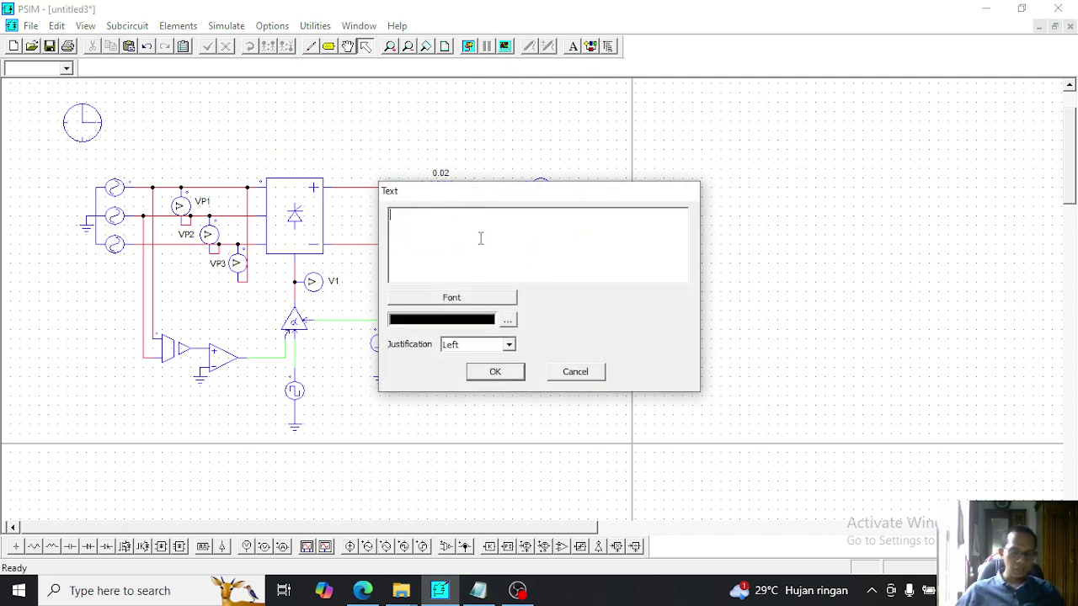
type("Penyearah")
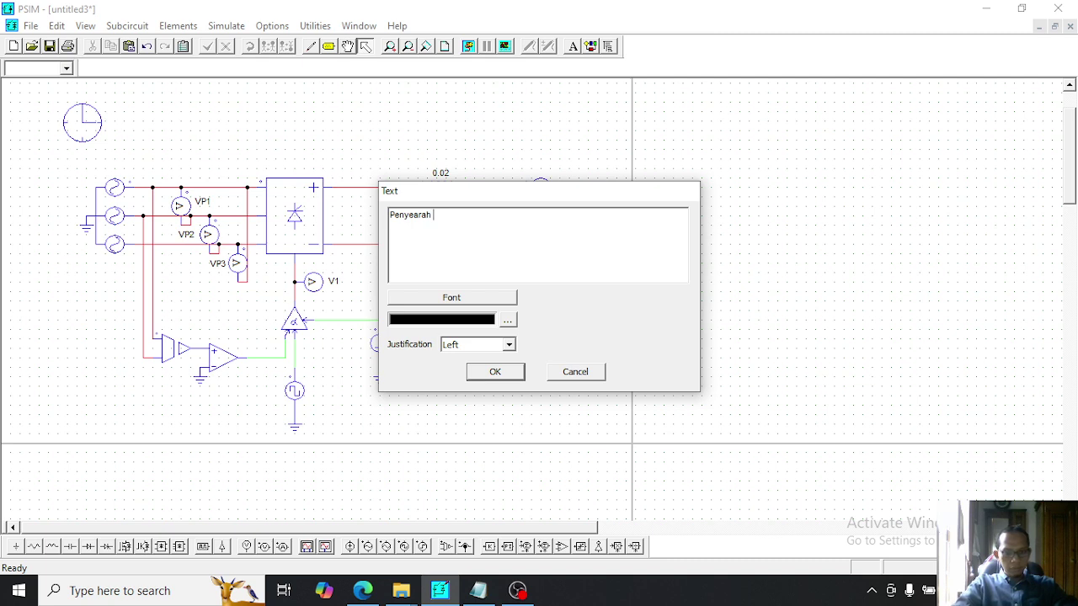
type(" 3 Fasa")
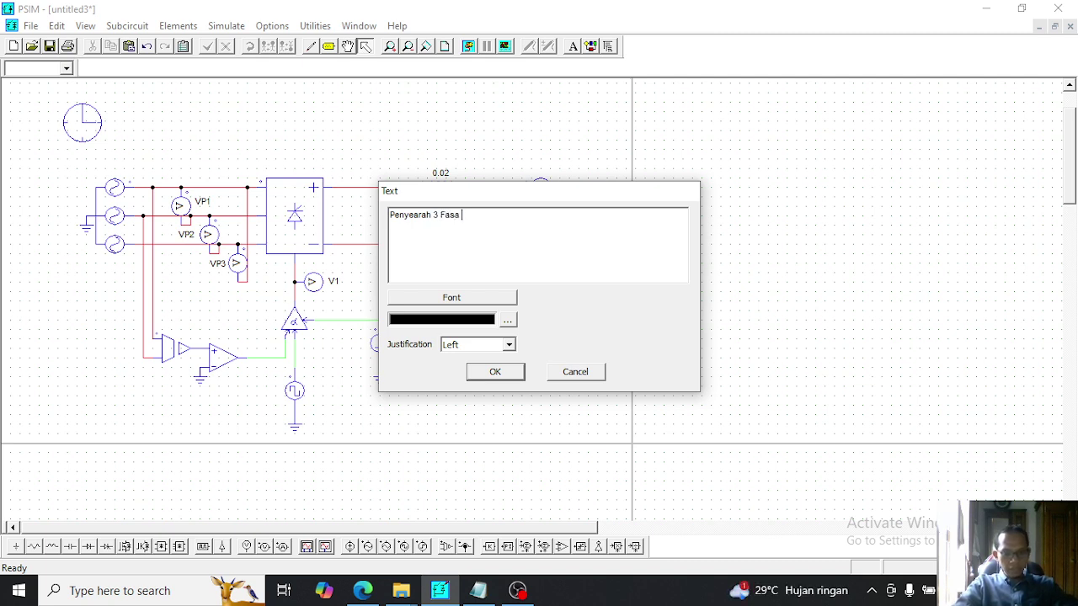
type(" Terkendali menggunakan T")
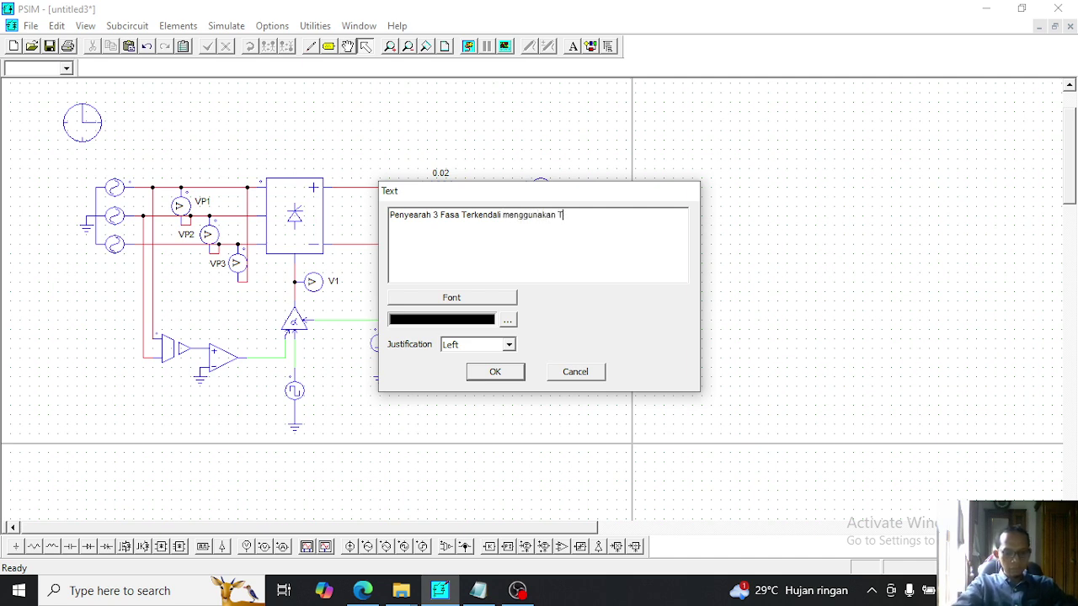
type("tor")
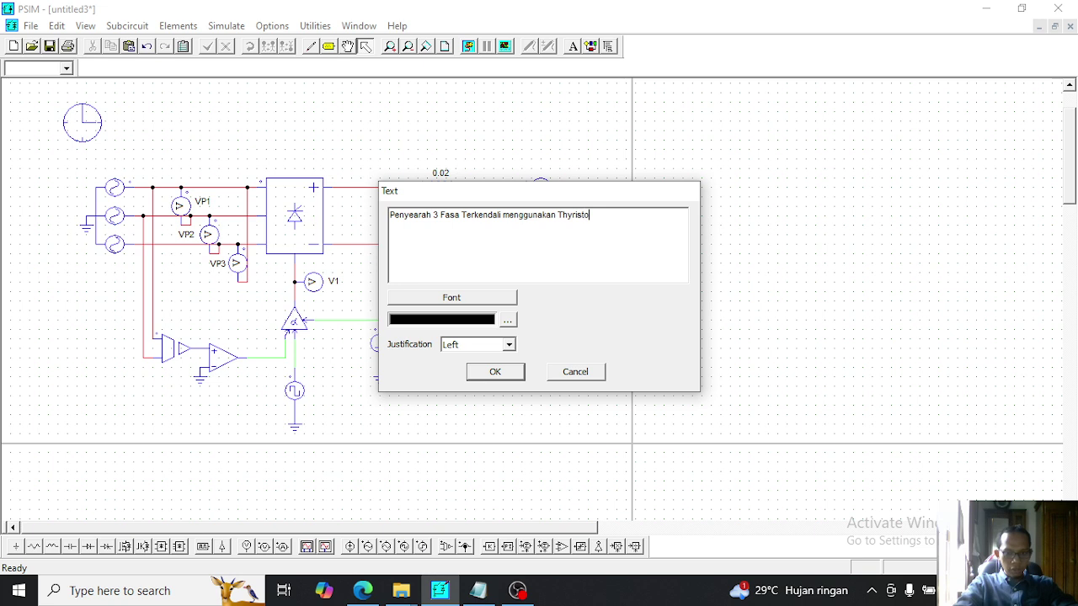
left_click(504, 373)
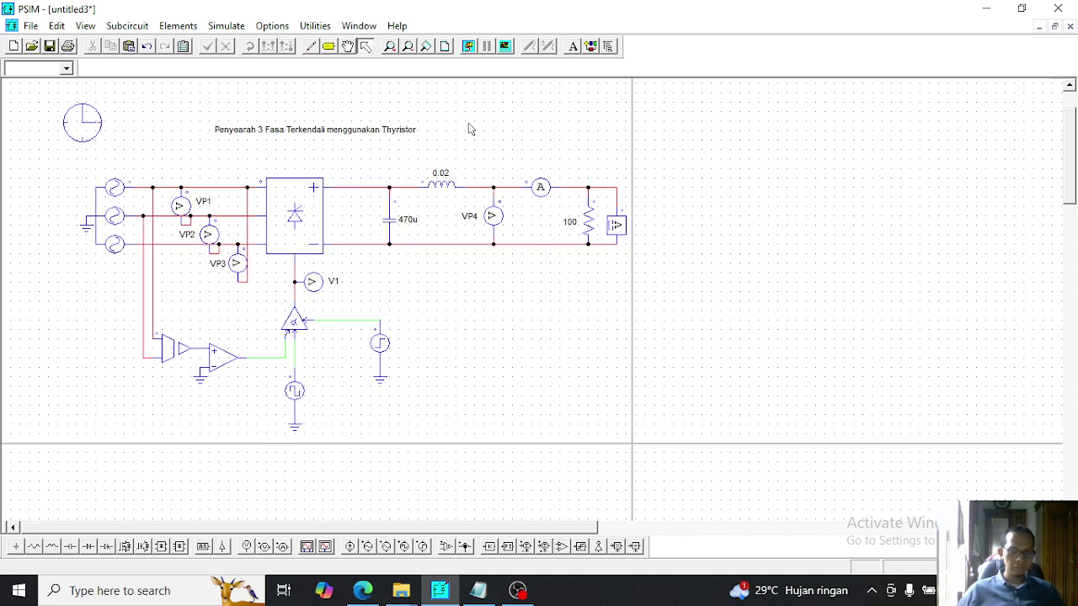
Set the title text's font size to 18 and move it beside the simulation control clock
double_click(380, 135)
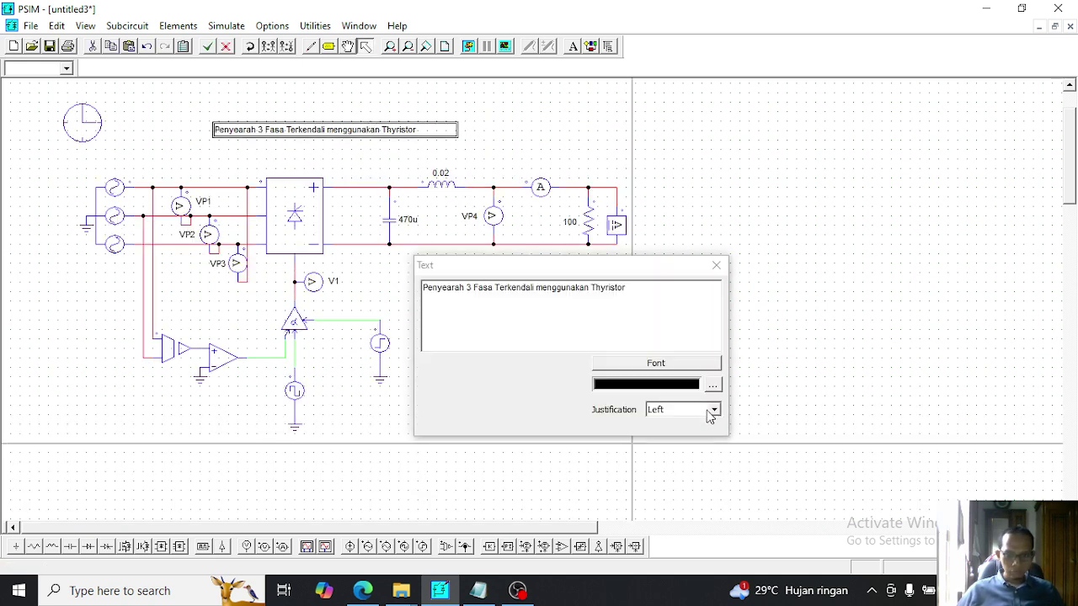
left_click(695, 369)
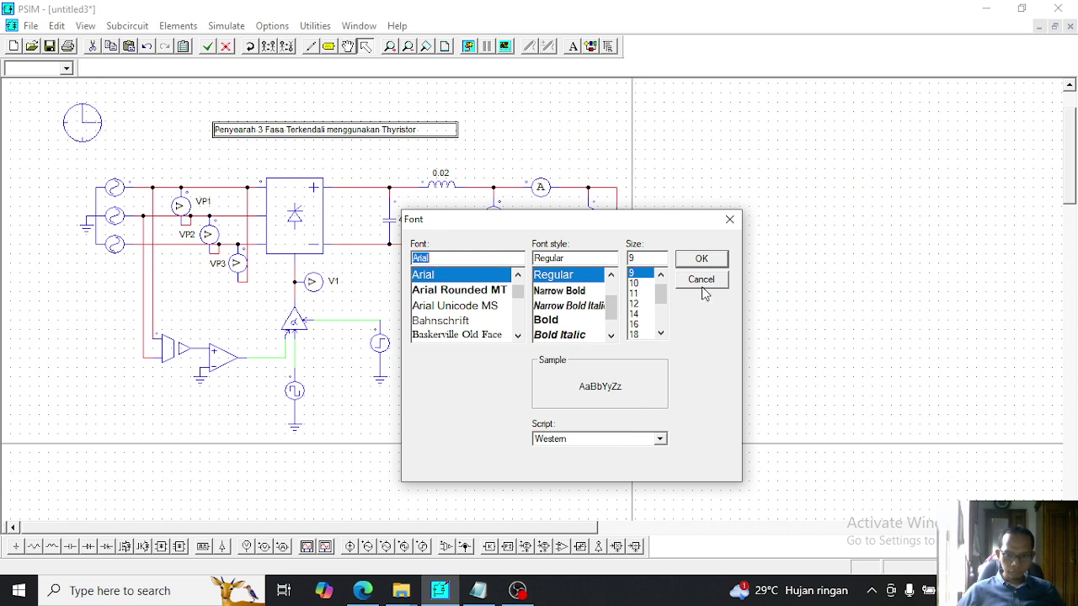
left_click(635, 334)
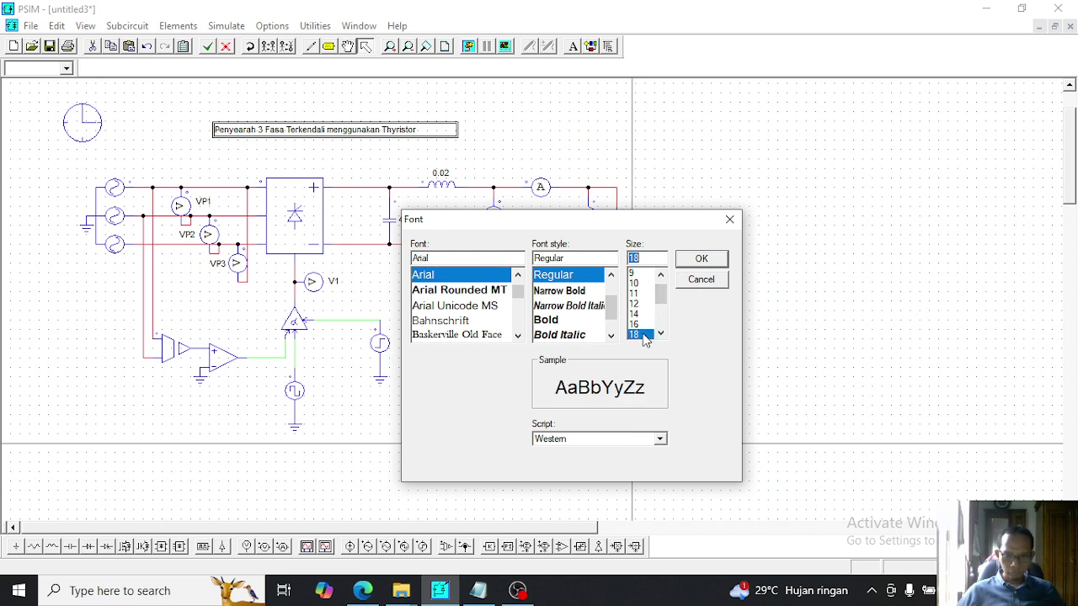
left_click(701, 259)
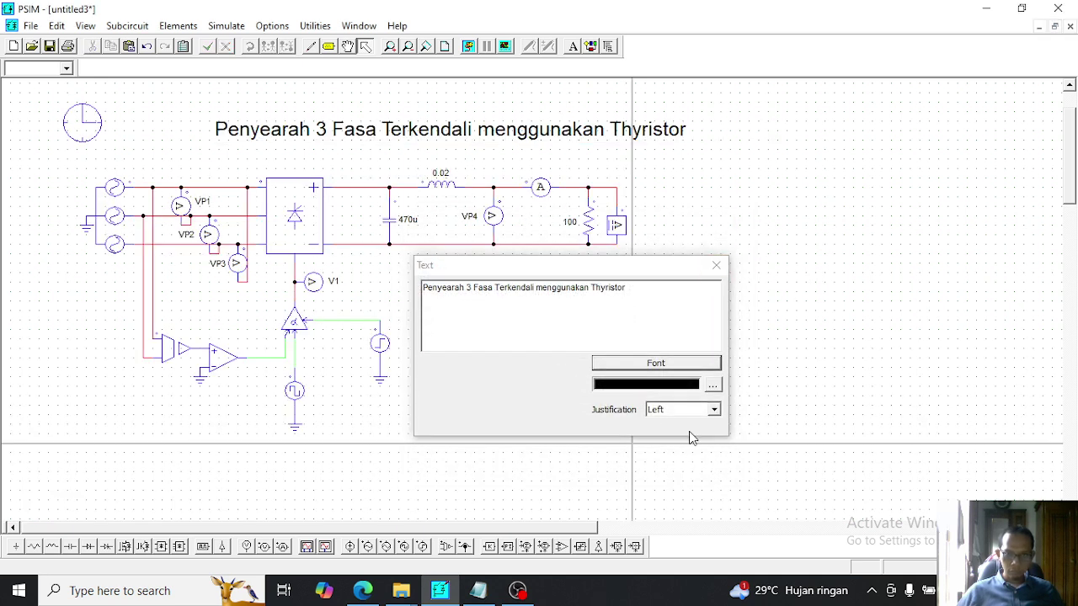
left_click(716, 266)
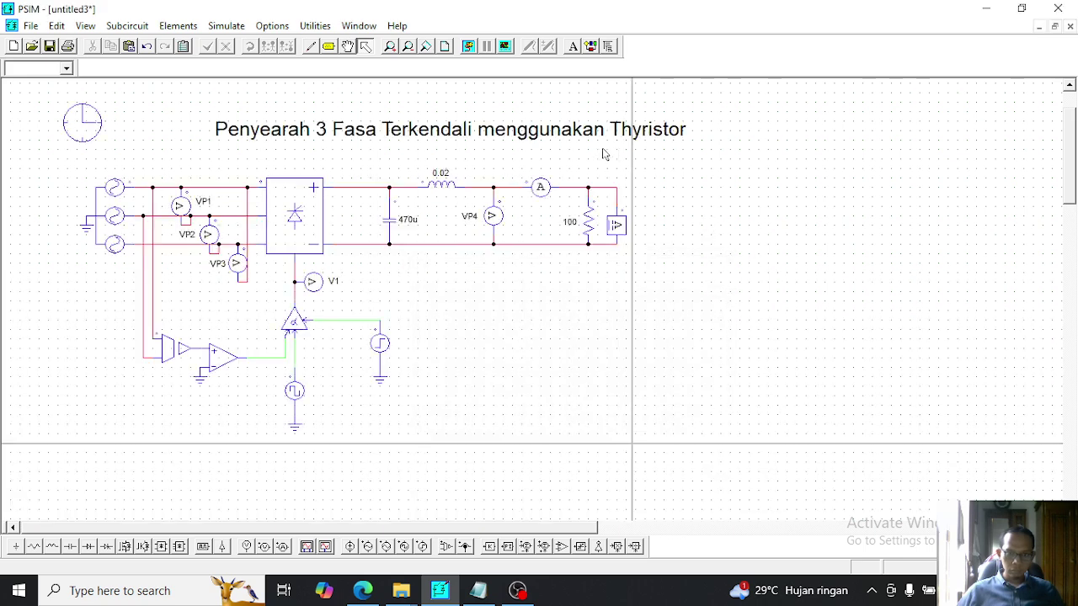
left_click_drag(548, 131, 460, 115)
left_click(688, 321)
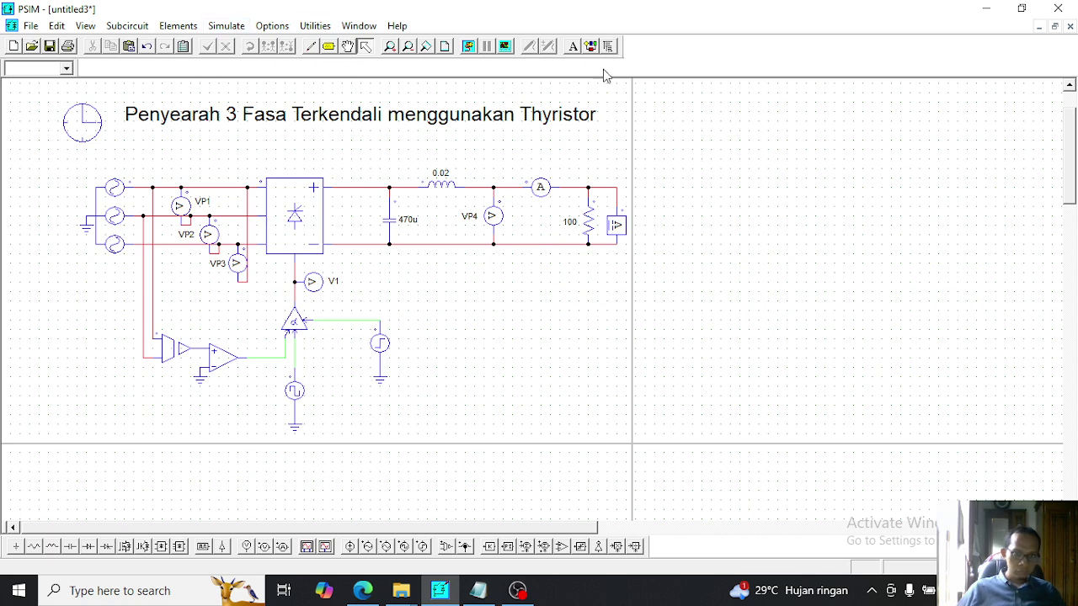
Add an author line below the title, reading "oleh :" followed by the author's full name
left_click(572, 47)
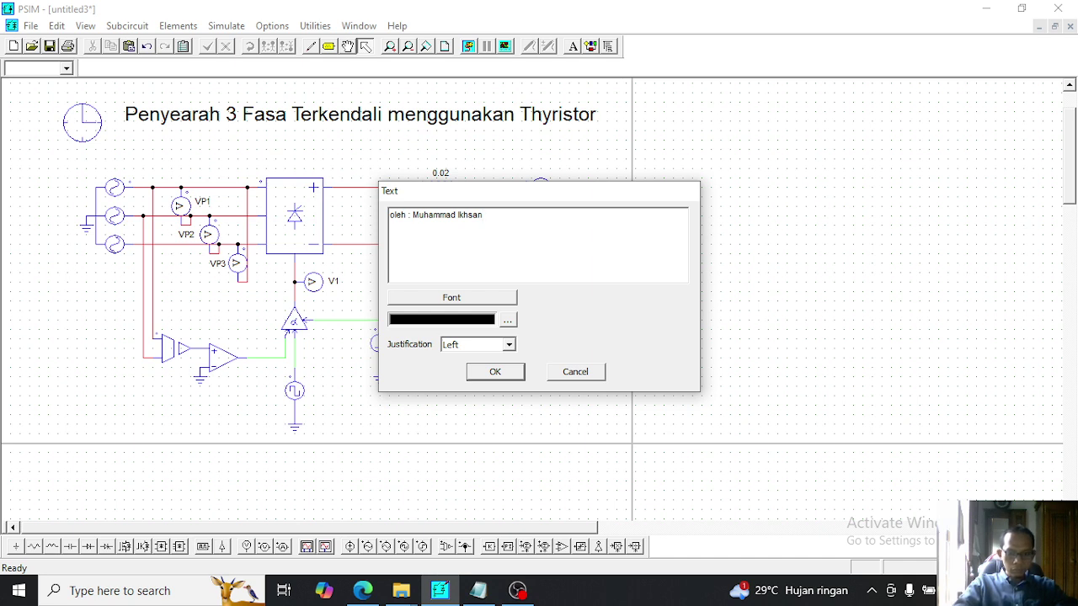
key("Return")
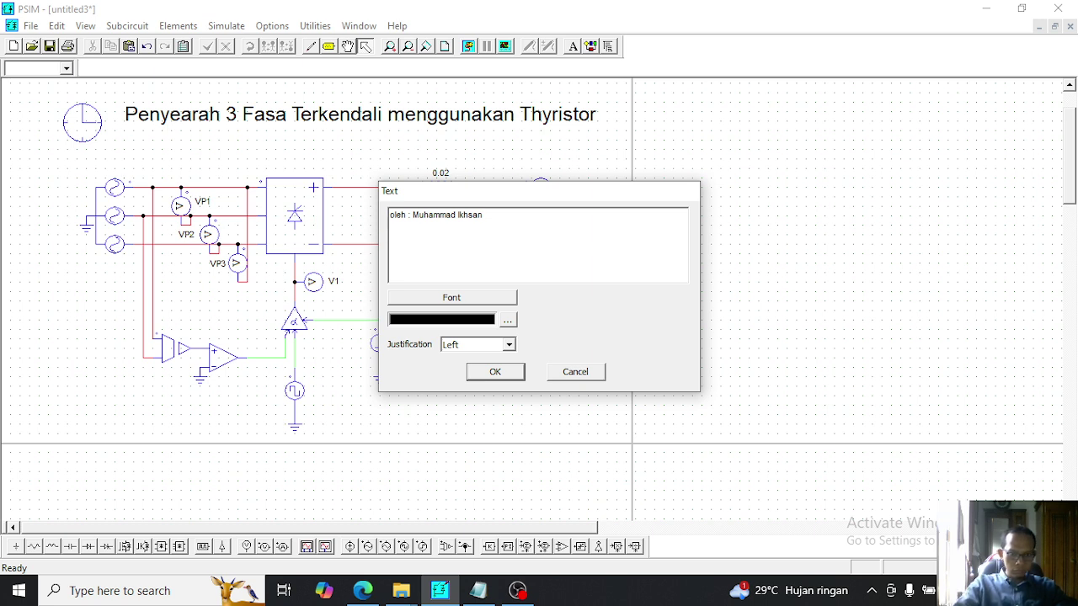
left_click(503, 372)
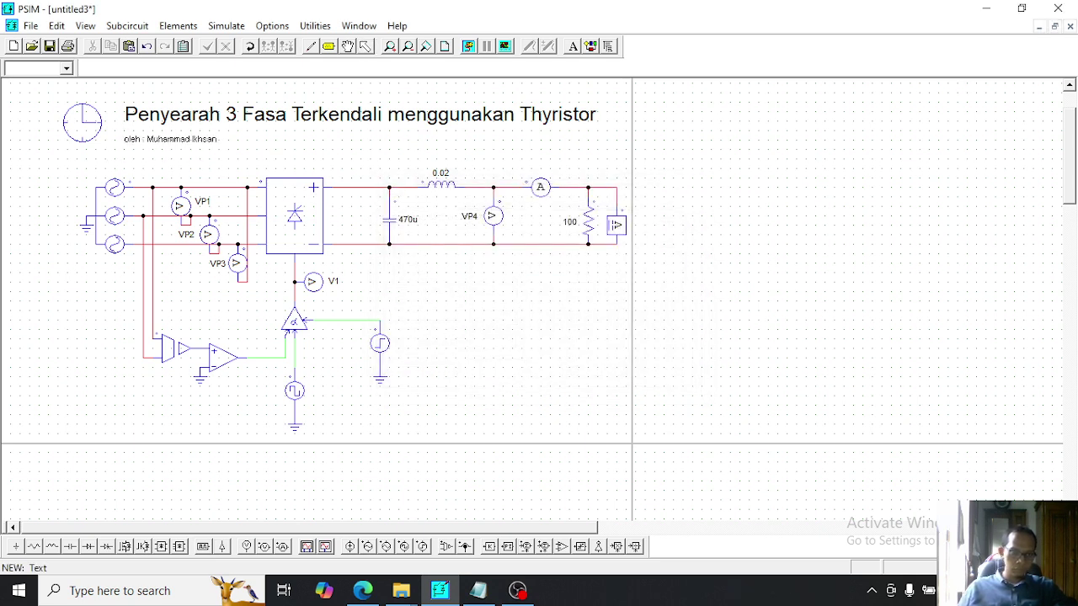
left_click(182, 138)
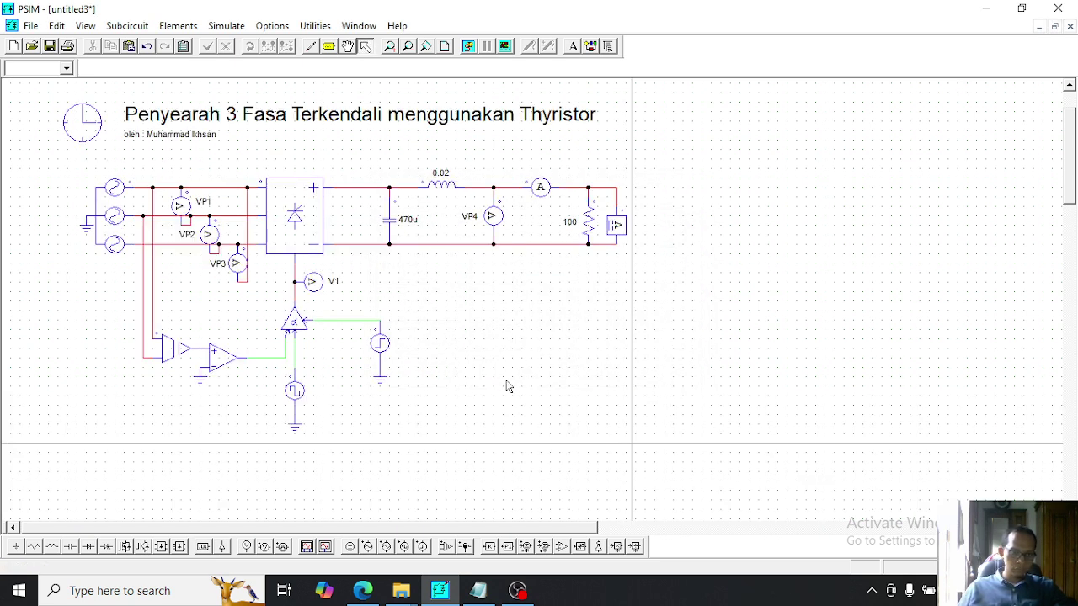
Set the font size of the author line below the title to 12
double_click(187, 139)
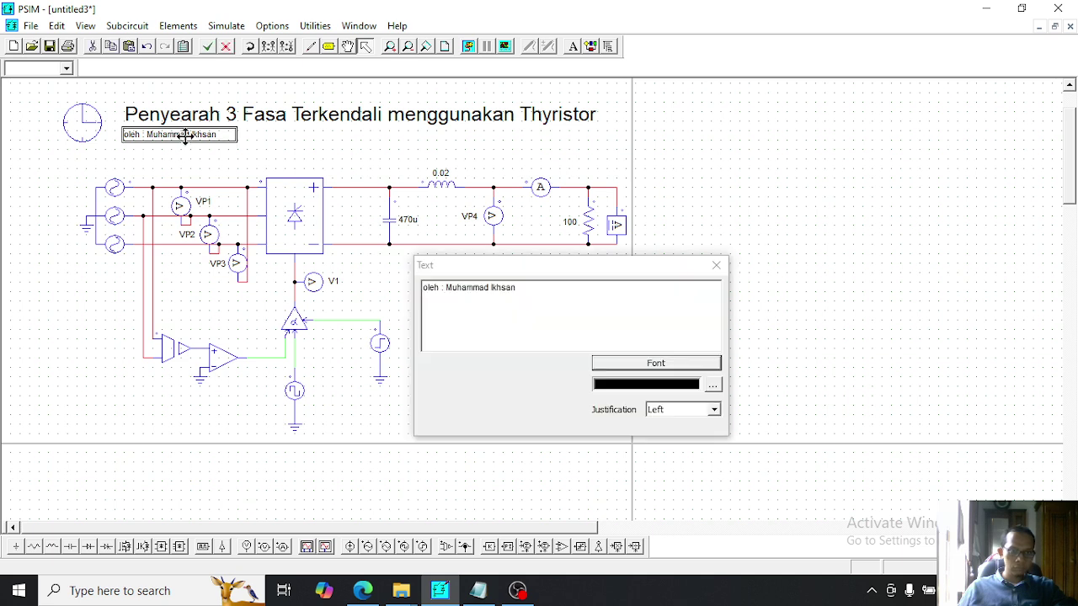
left_click(712, 368)
left_click(642, 304)
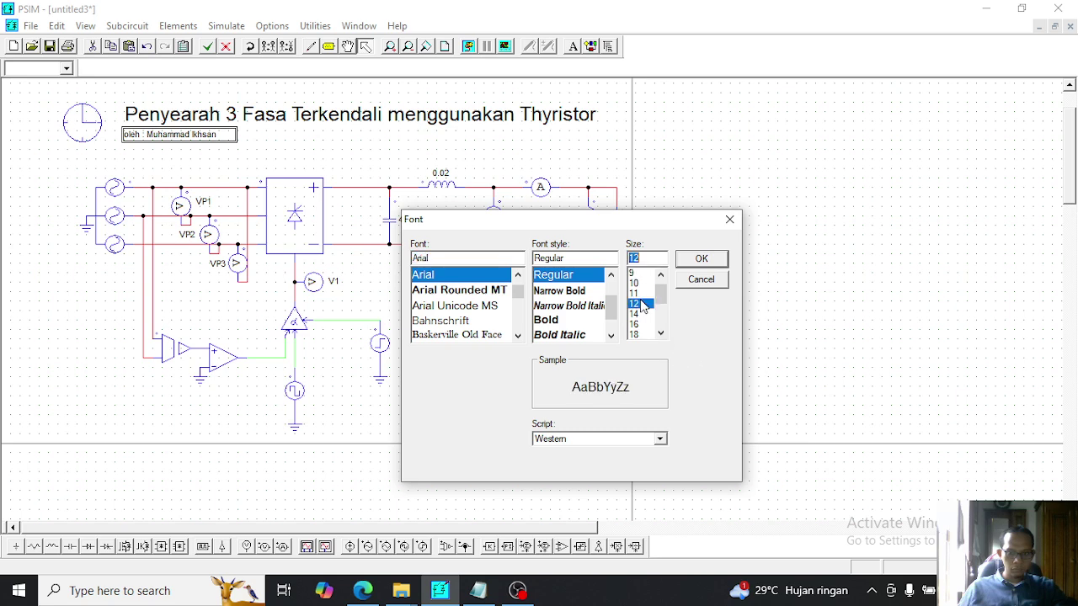
left_click(698, 260)
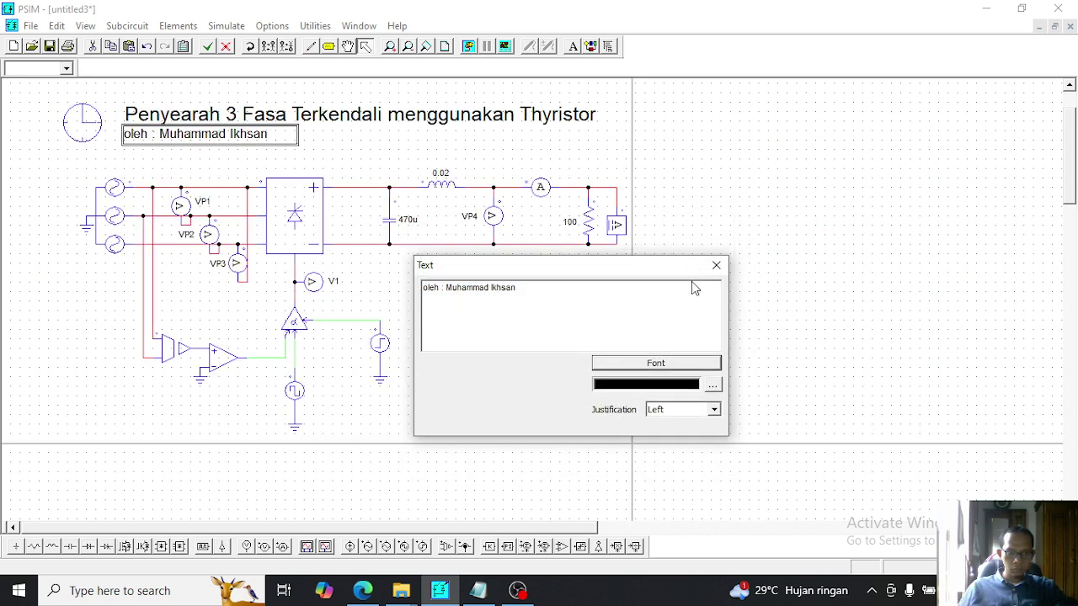
left_click(717, 265)
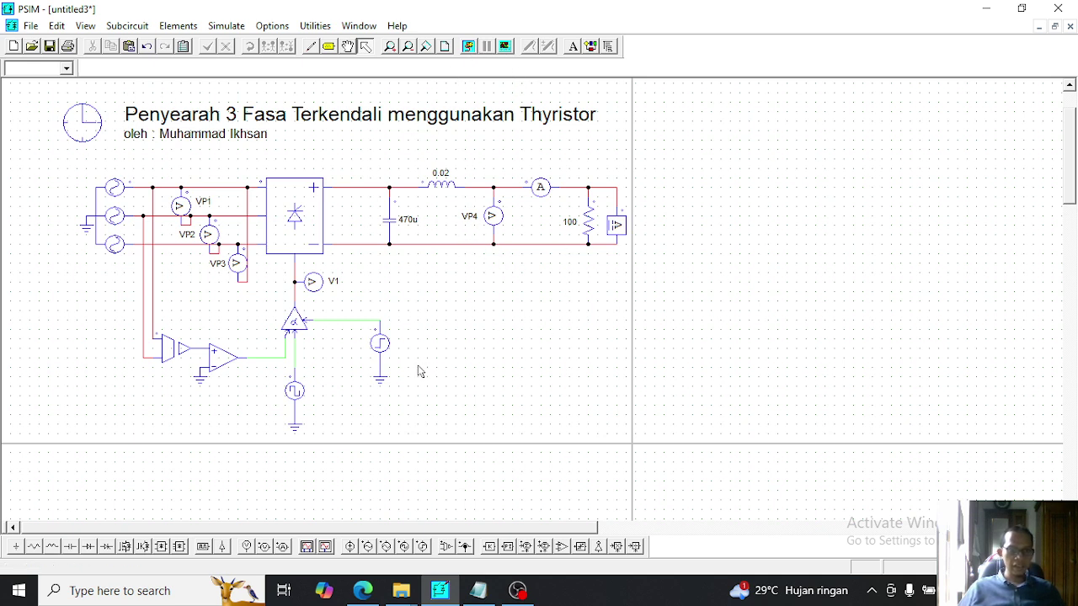
Run the simulation and plot the input line voltages VP1, VP2 and VP3 together in one graph
left_click(471, 49)
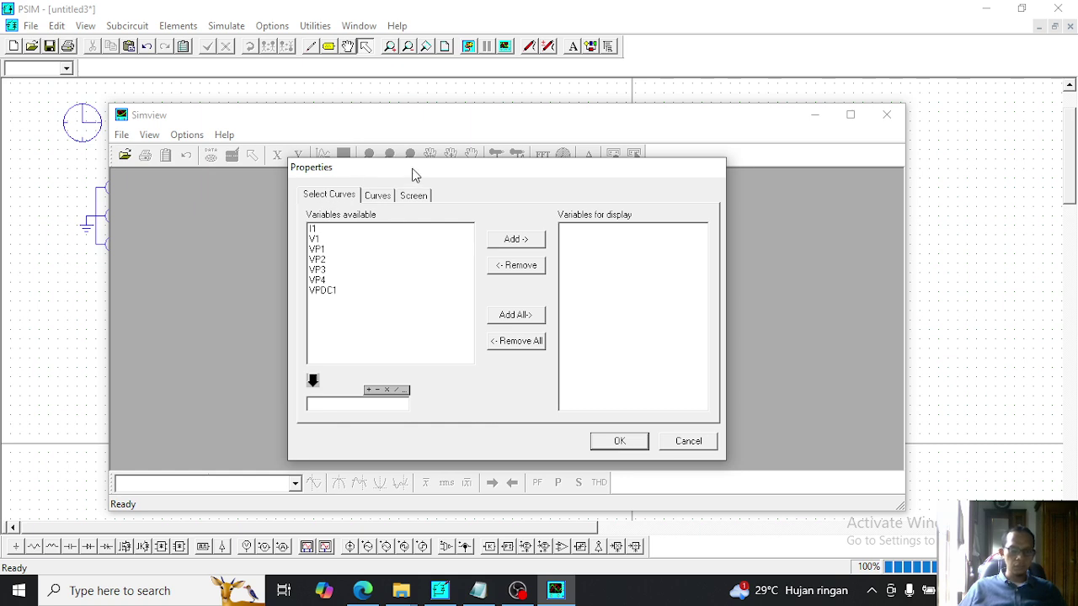
mouse_move(404, 175)
left_mouse_down()
mouse_move(517, 185)
mouse_move(425, 180)
left_mouse_up()
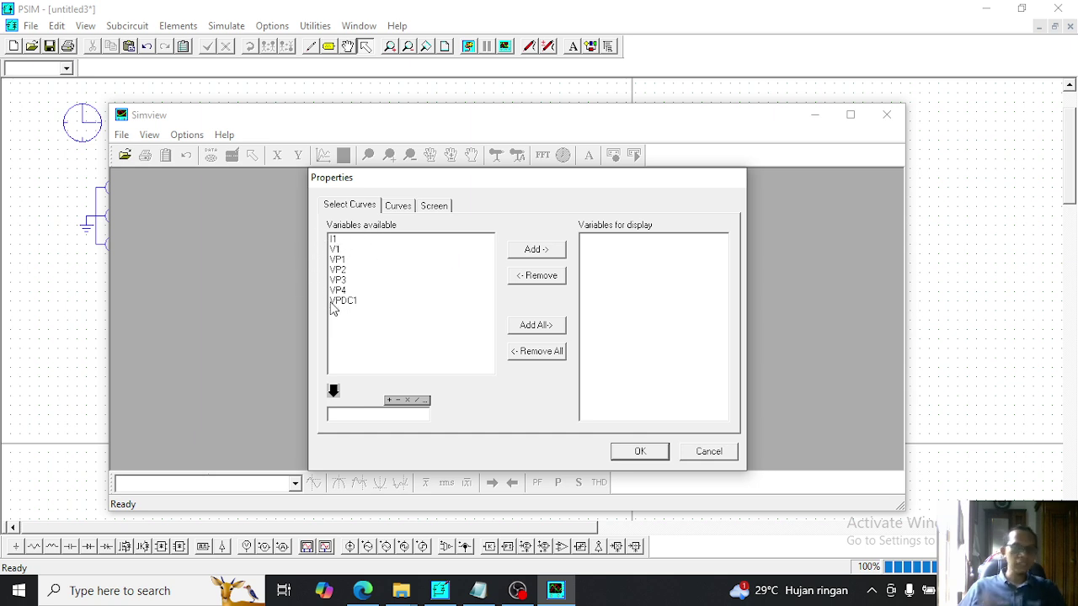
left_click(351, 261)
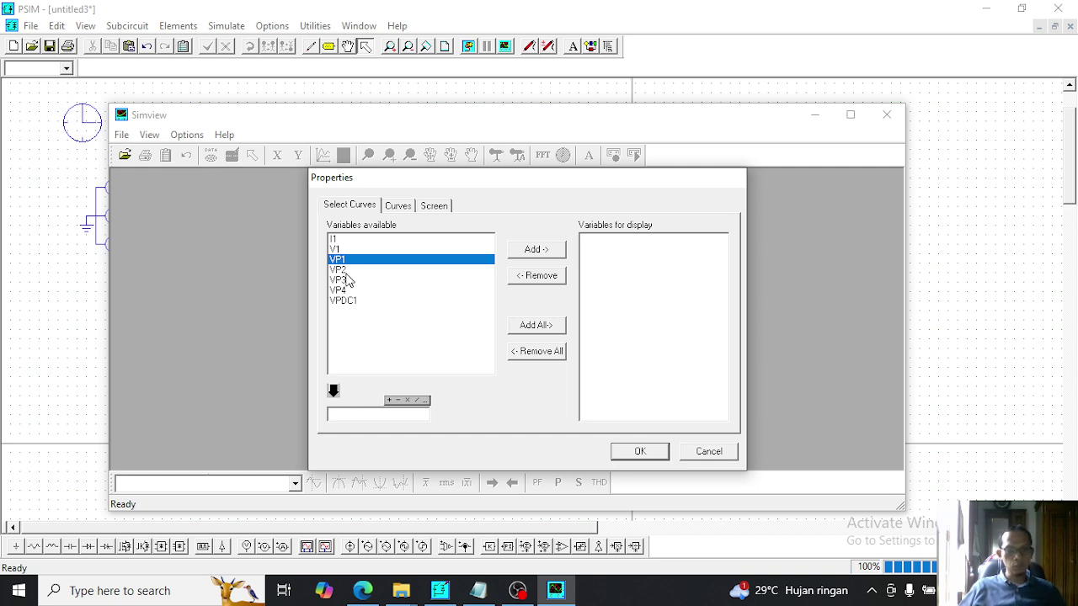
left_click(347, 270, "ctrl")
left_click(350, 280, "ctrl")
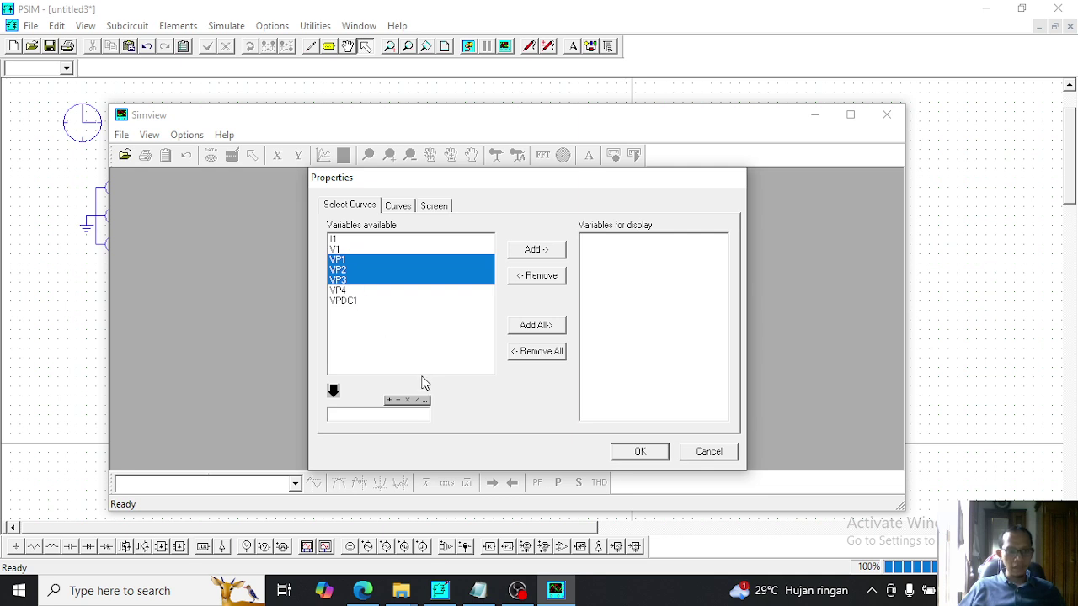
left_click(543, 251)
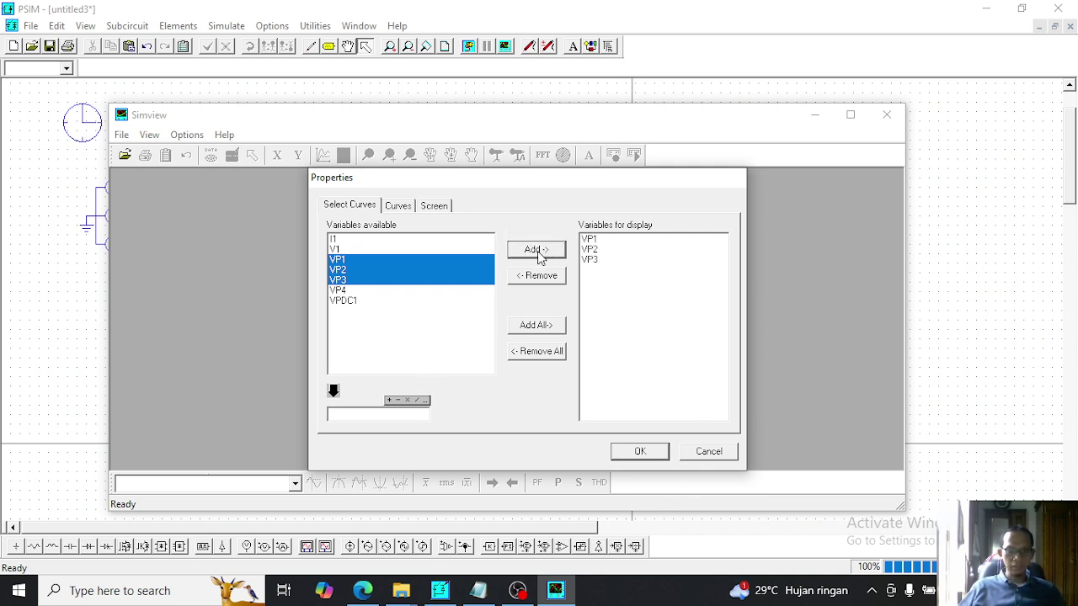
left_click(641, 454)
left_click(641, 454)
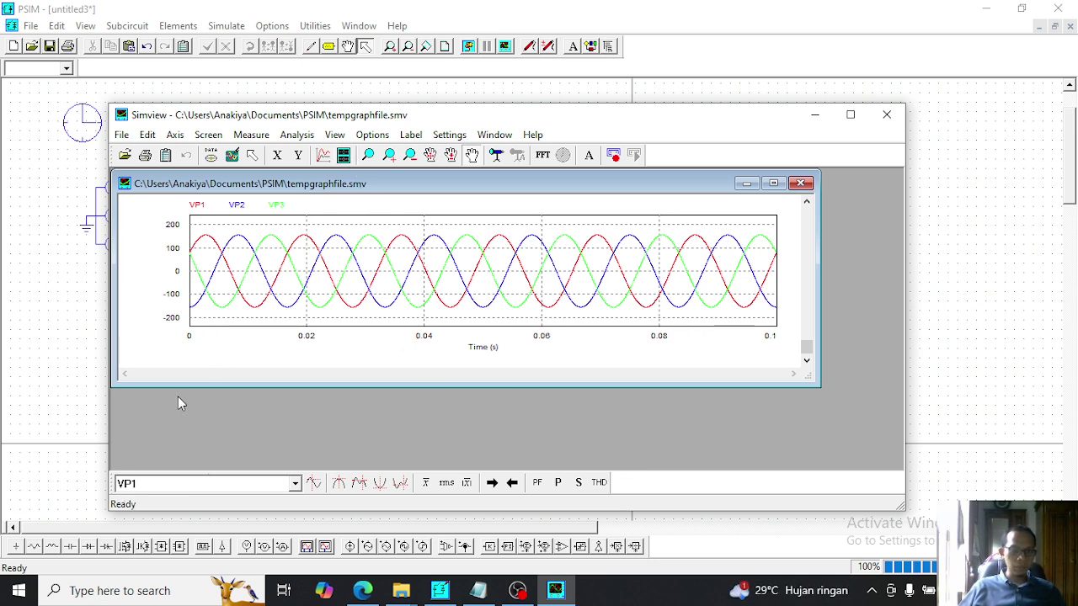
Add a second graph screen showing the gating signal V1 and maximize the waveform window
left_click(356, 159)
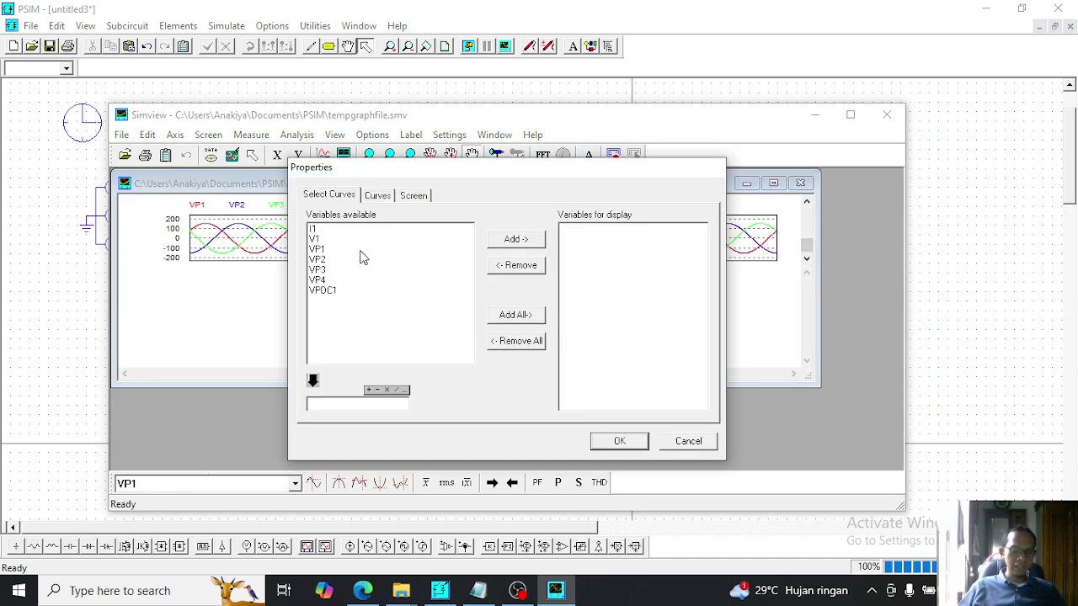
left_click(319, 240)
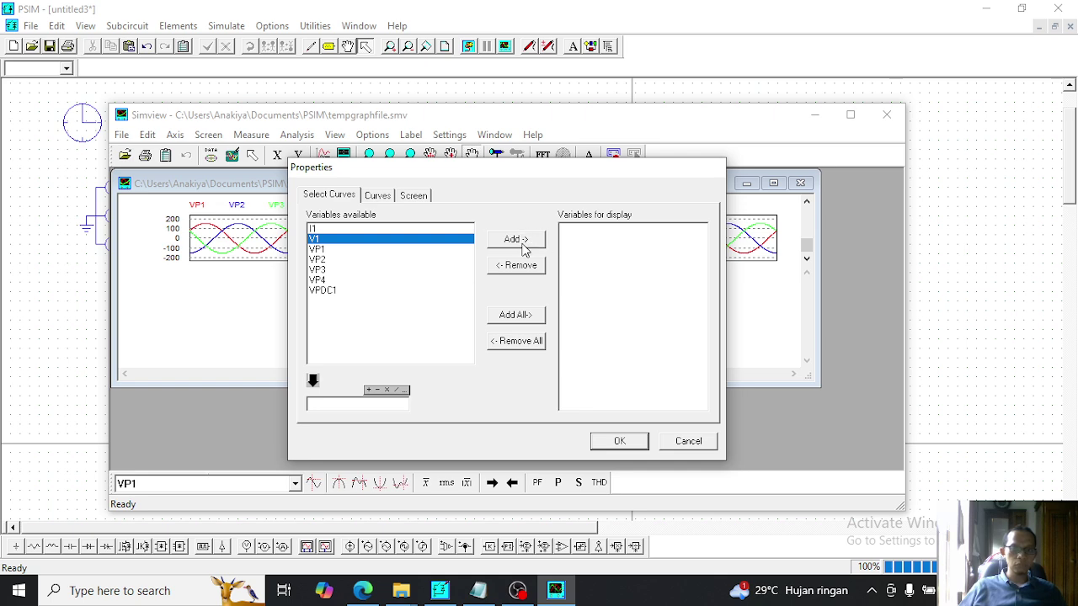
left_click(523, 240)
left_click(620, 441)
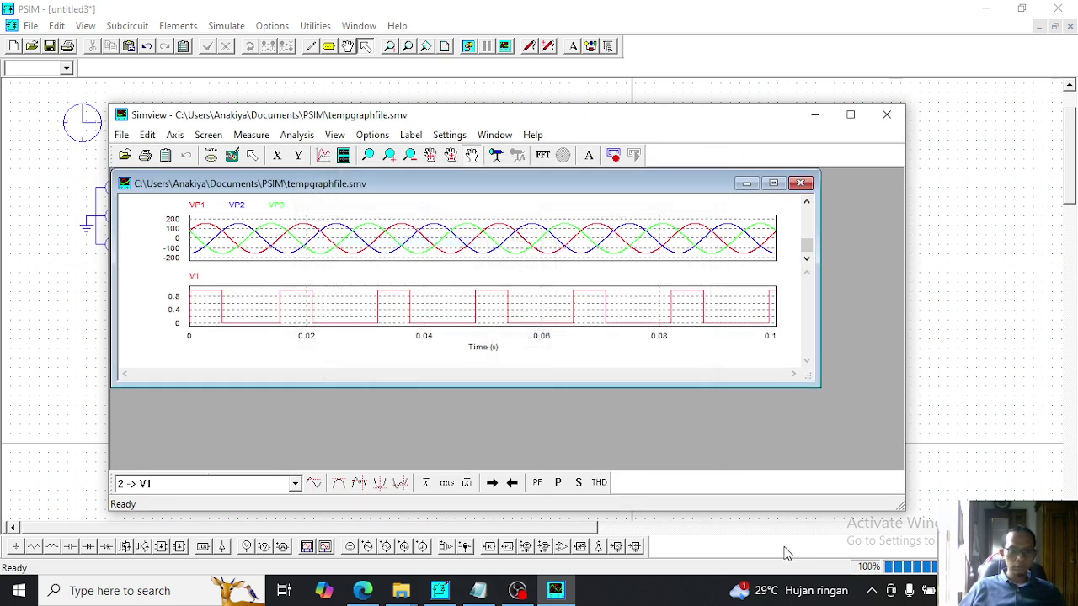
left_click(773, 184)
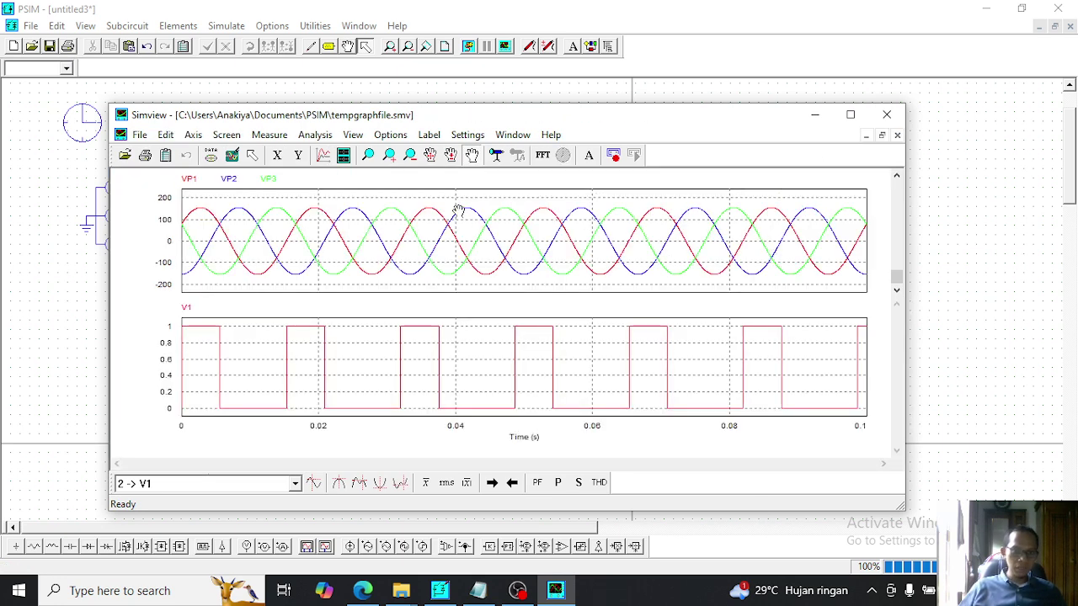
Add a third graph screen showing the rectifier output voltage VP4
left_click(344, 159)
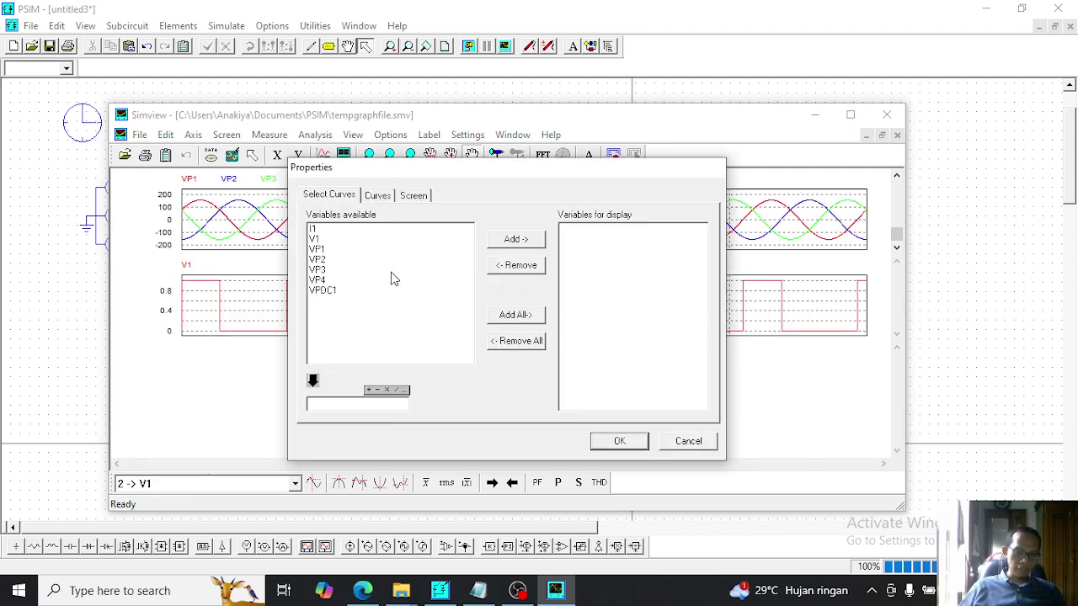
left_click(325, 281)
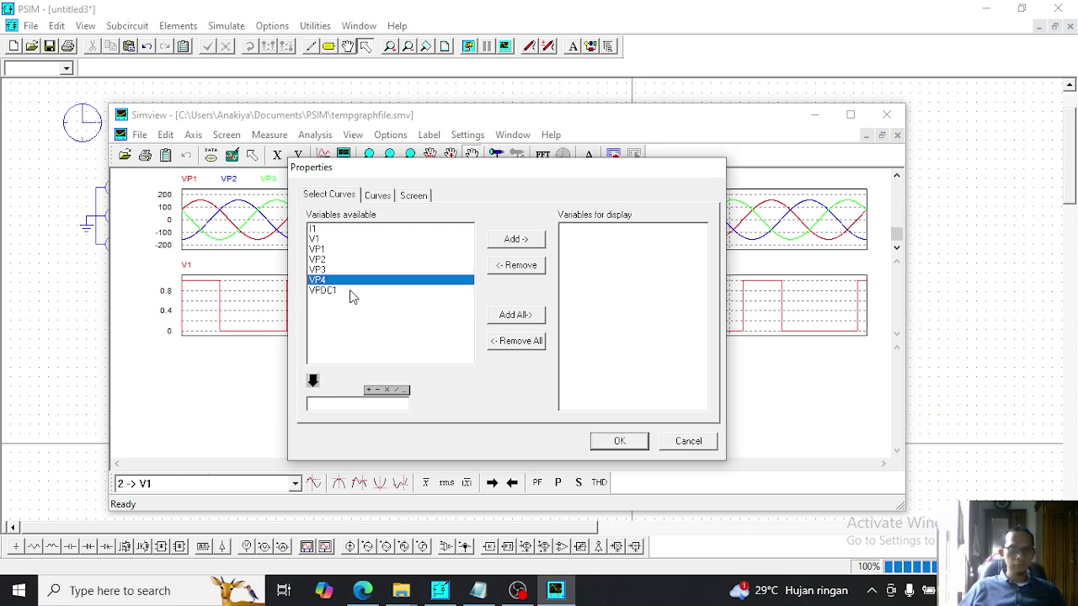
left_click(526, 243)
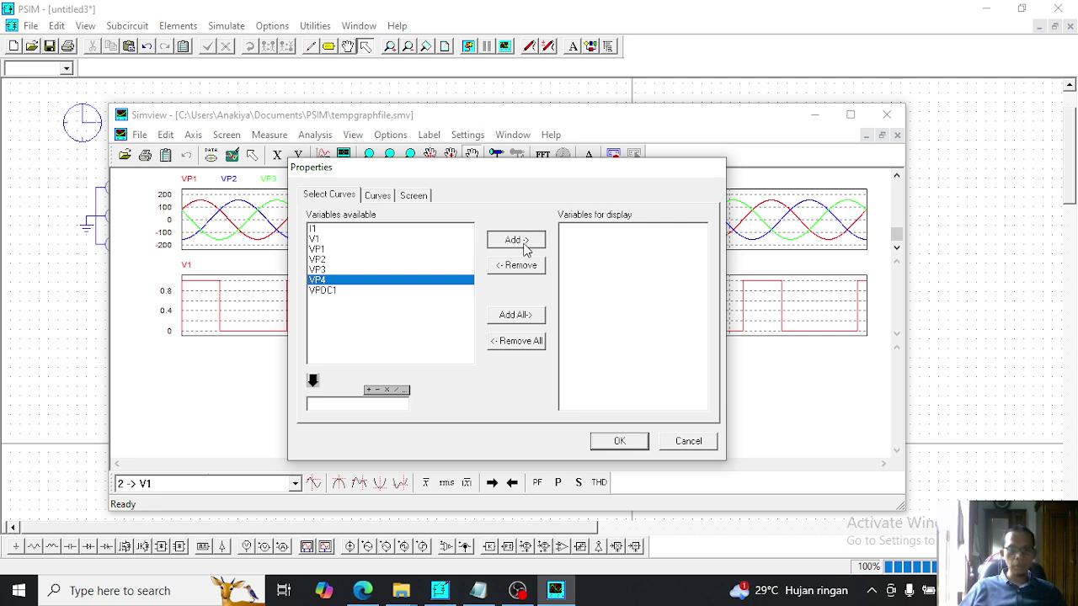
left_click(614, 446)
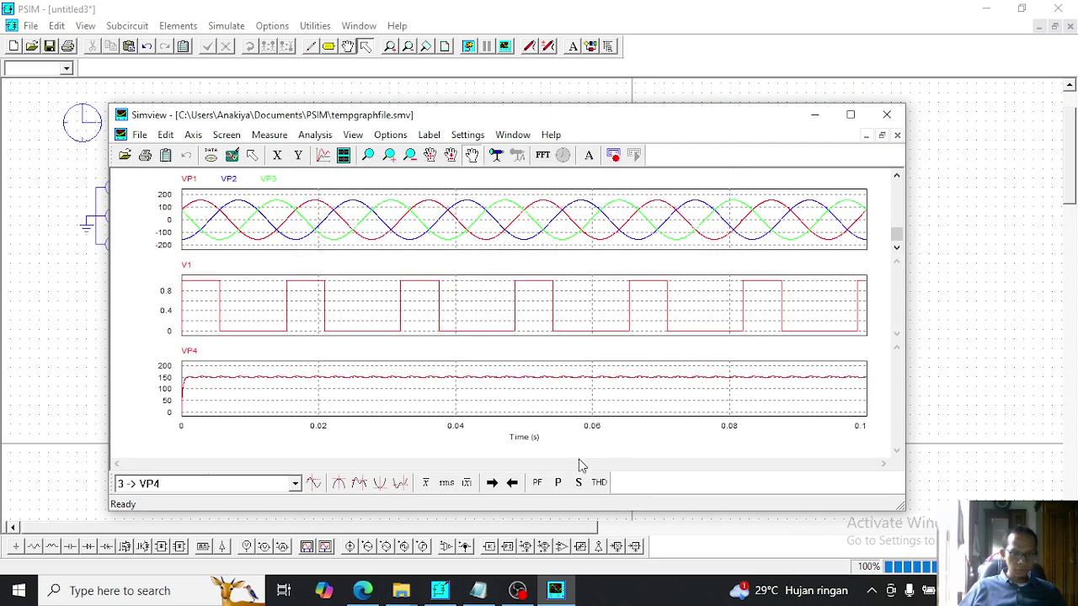
Add a fourth graph screen showing the DC output voltage VPDC1 and maximize the waveform window
left_click(343, 155)
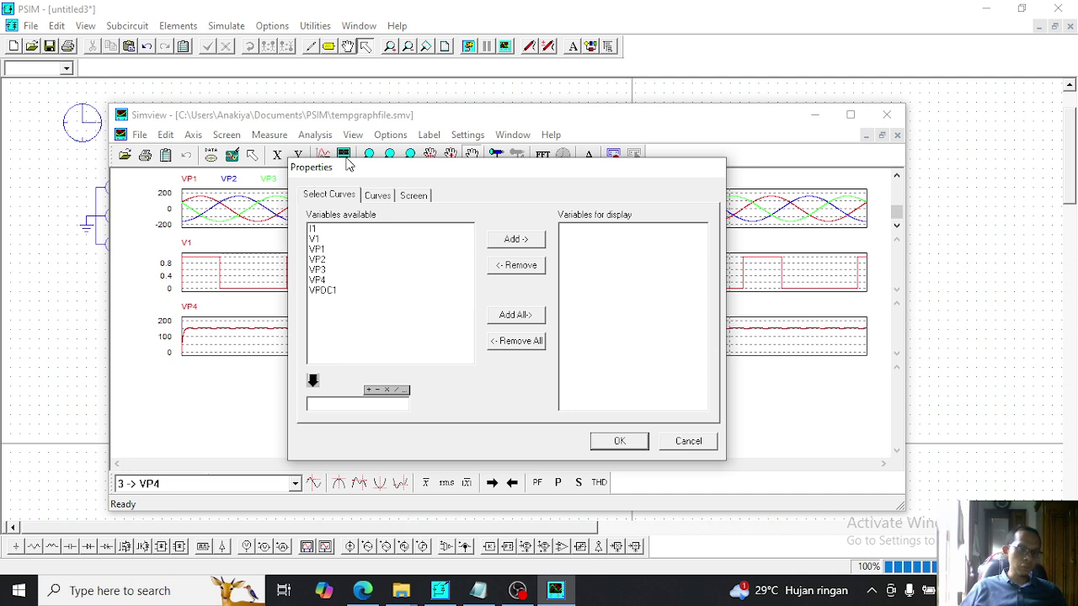
left_click(325, 294)
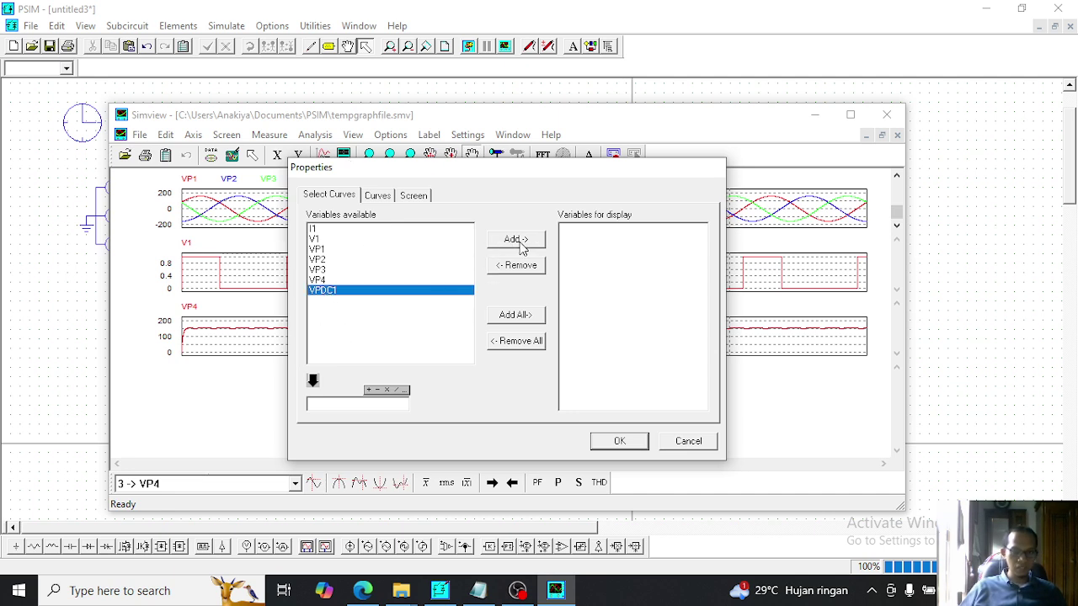
left_click(516, 240)
left_click(620, 440)
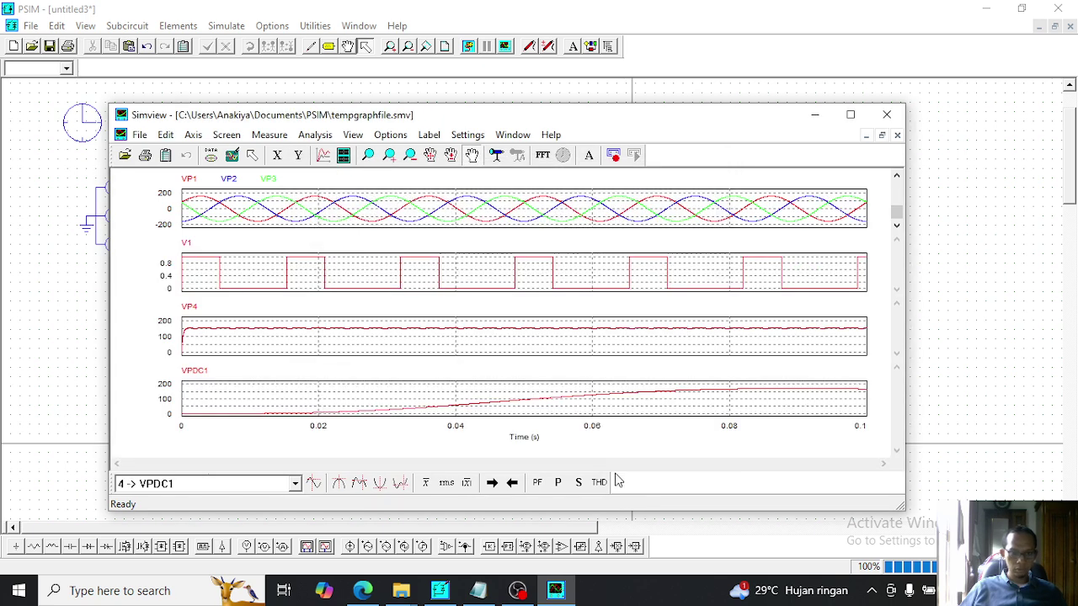
left_click(850, 115)
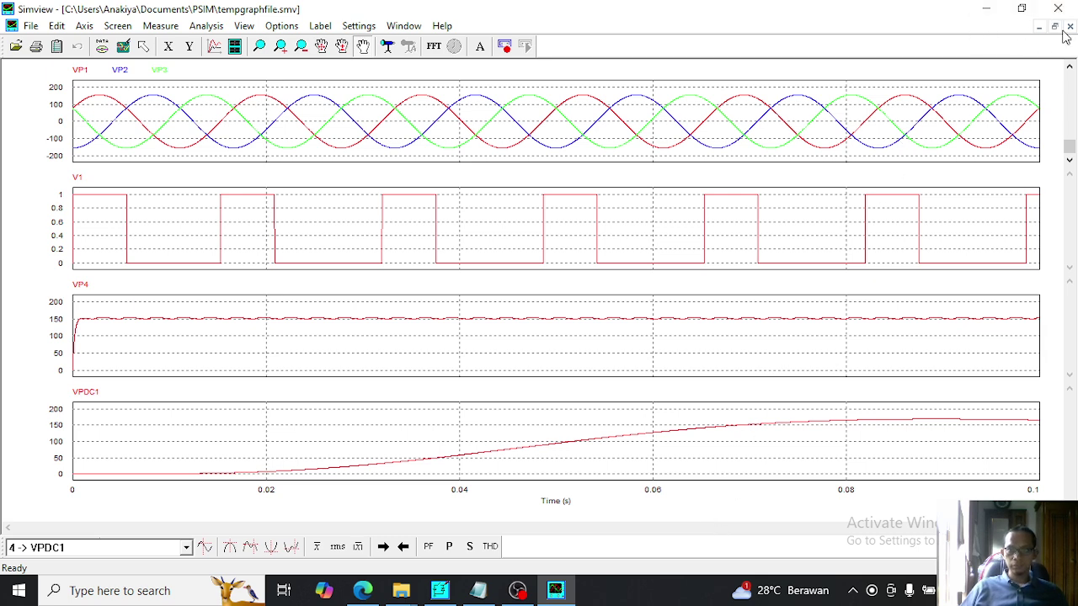
Return to the schematic and set the simulation's total time to 0.3
left_click(986, 12)
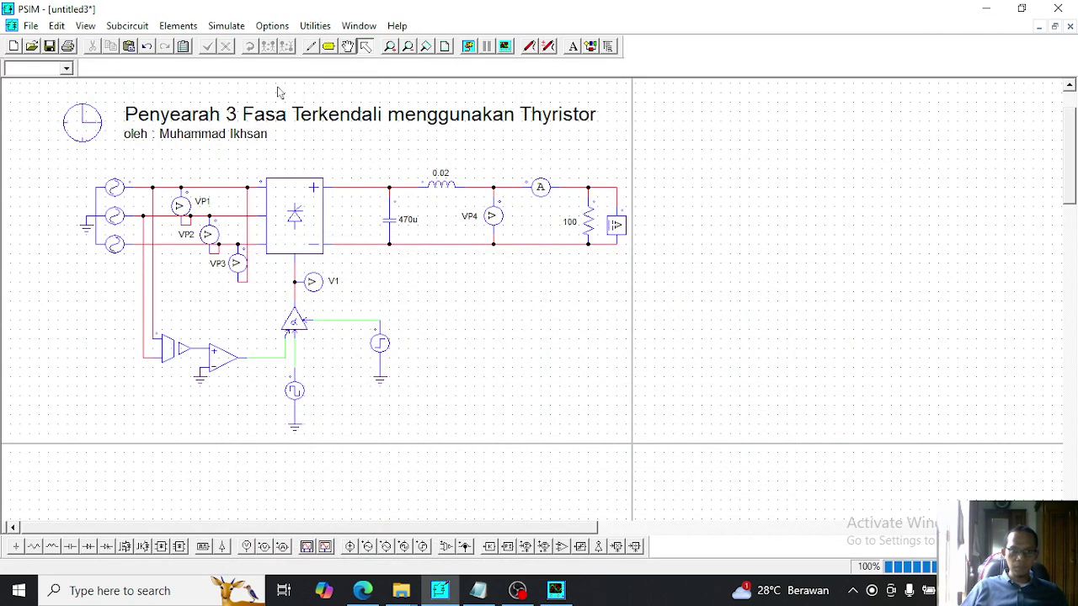
double_click(85, 136)
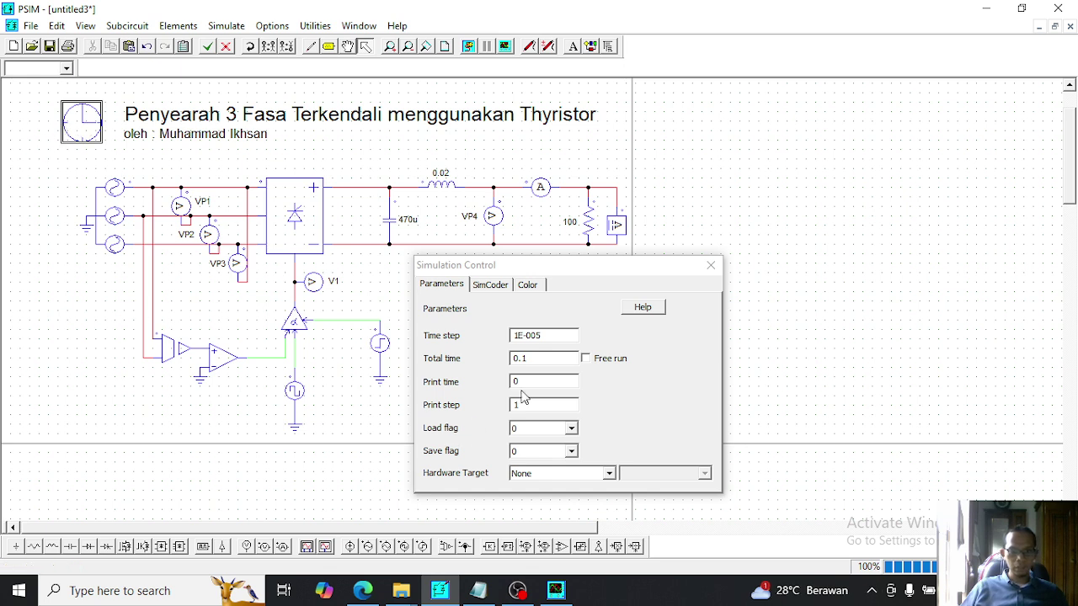
left_click(551, 357)
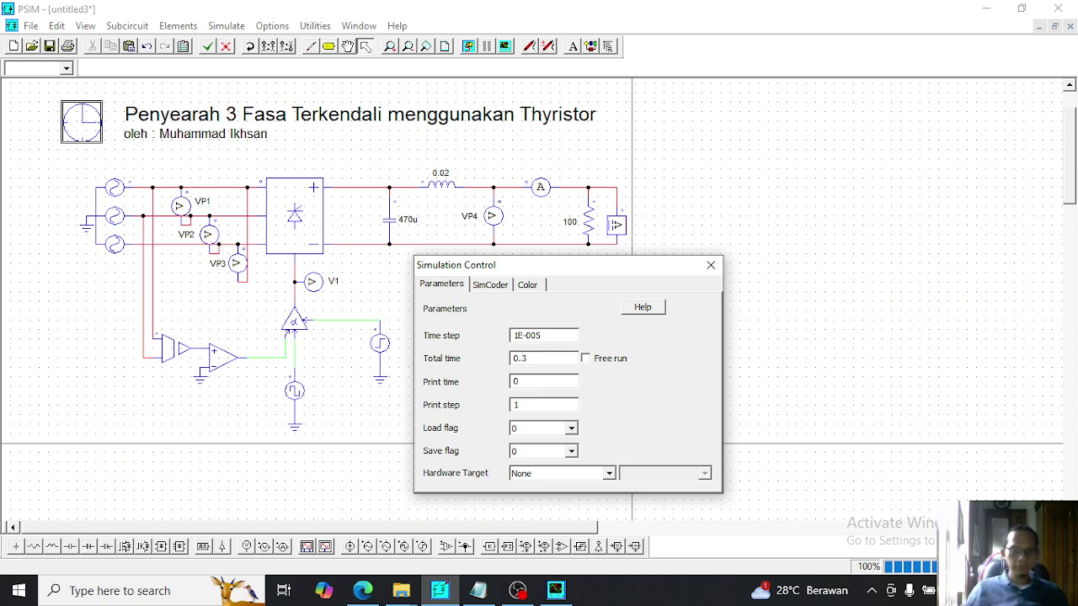
left_click(711, 266)
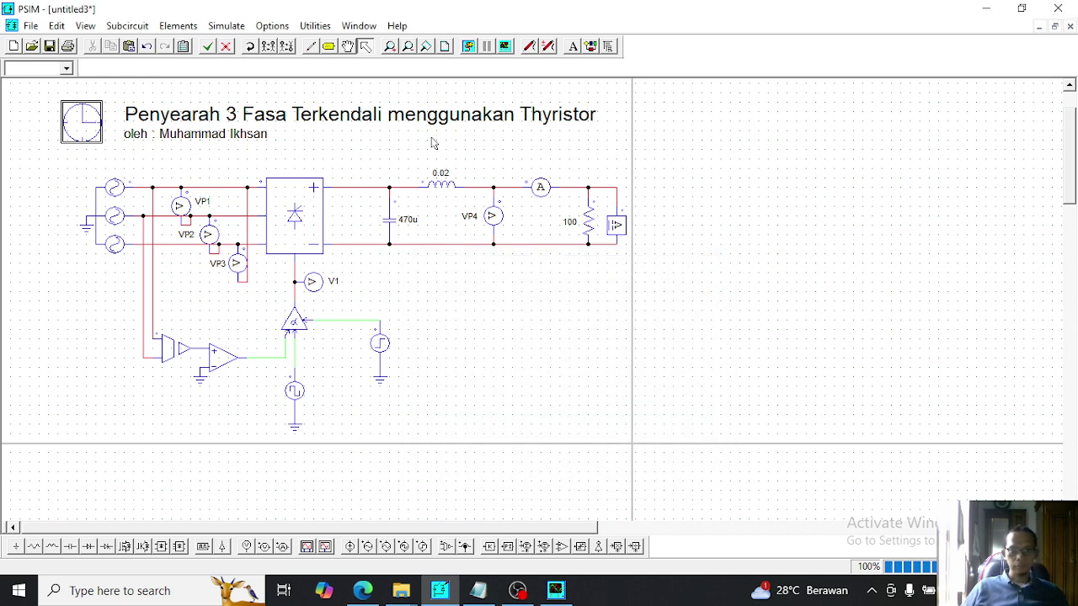
Rerun the simulation, examine the four graphs in the maximized waveform window and close it
left_click(470, 51)
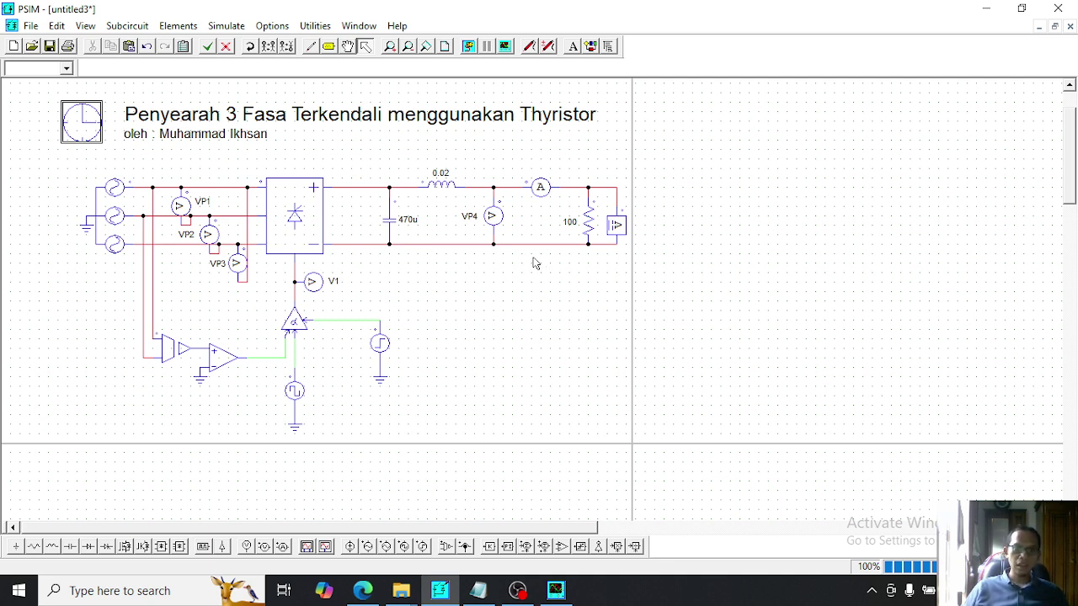
left_click(468, 45)
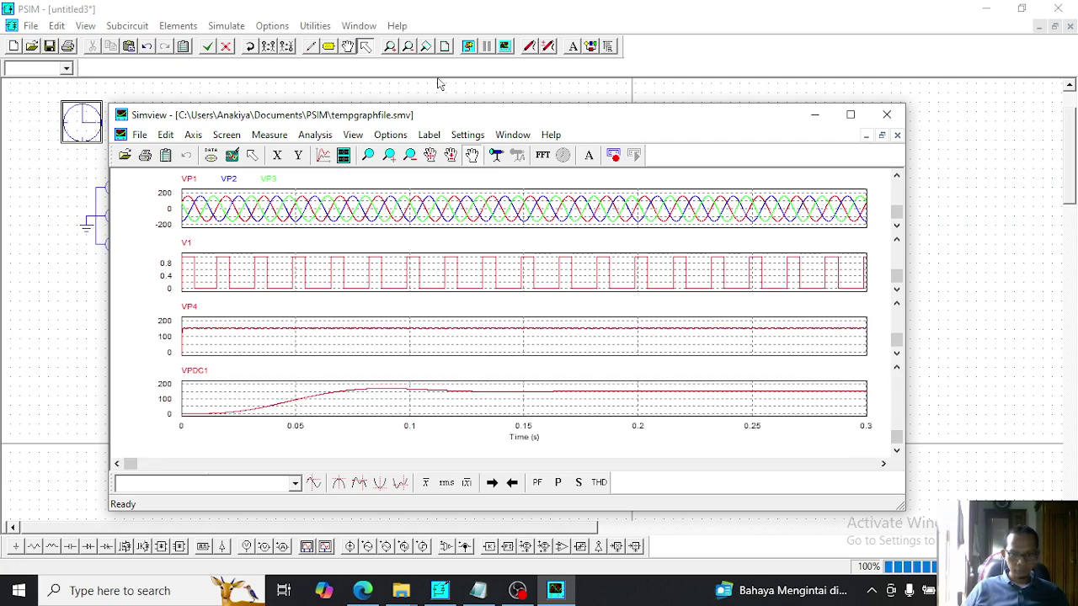
left_click(850, 114)
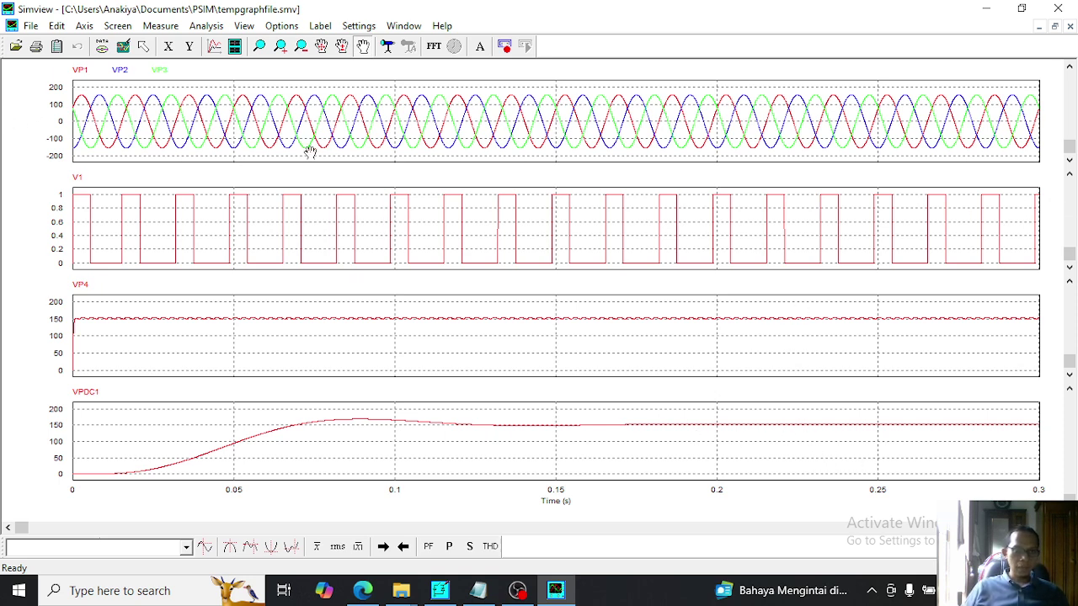
left_click(1060, 9)
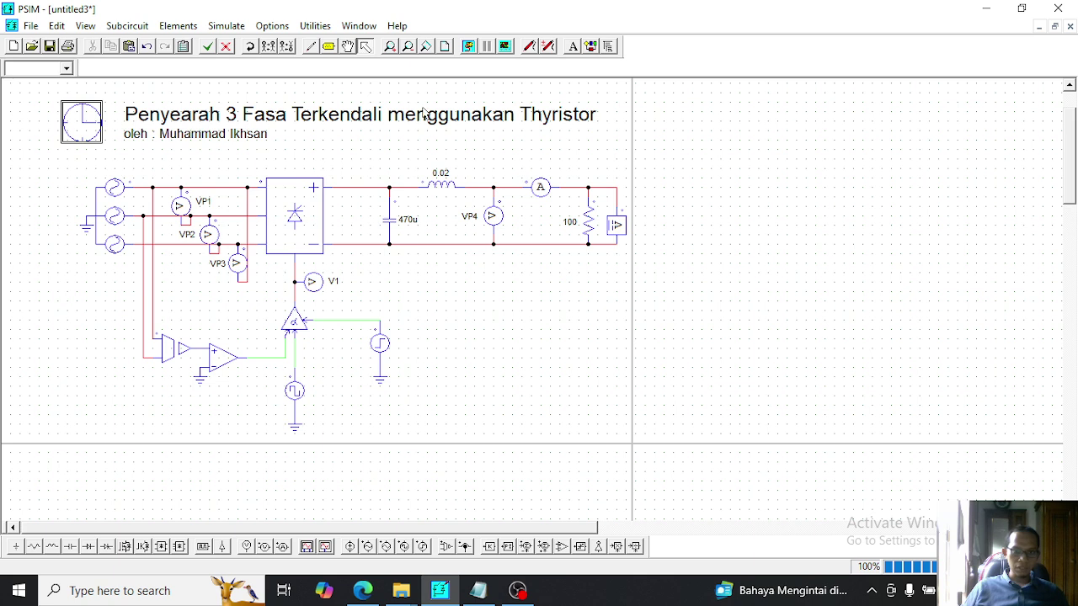
Move the 0.02 inductor out of the positive output line to the empty space directly above its gap
left_click(495, 385)
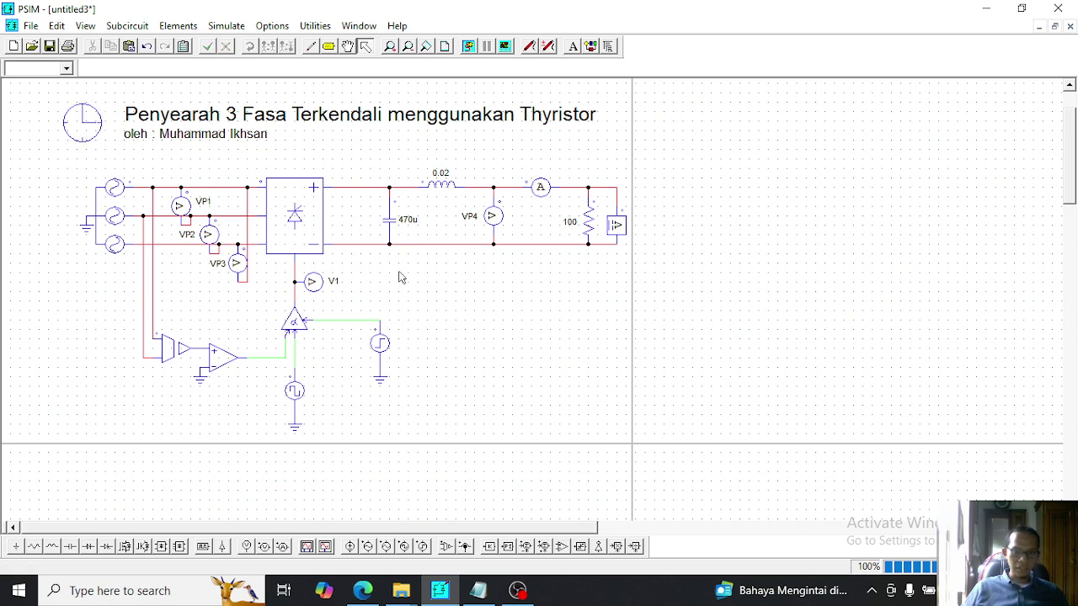
left_click(390, 223)
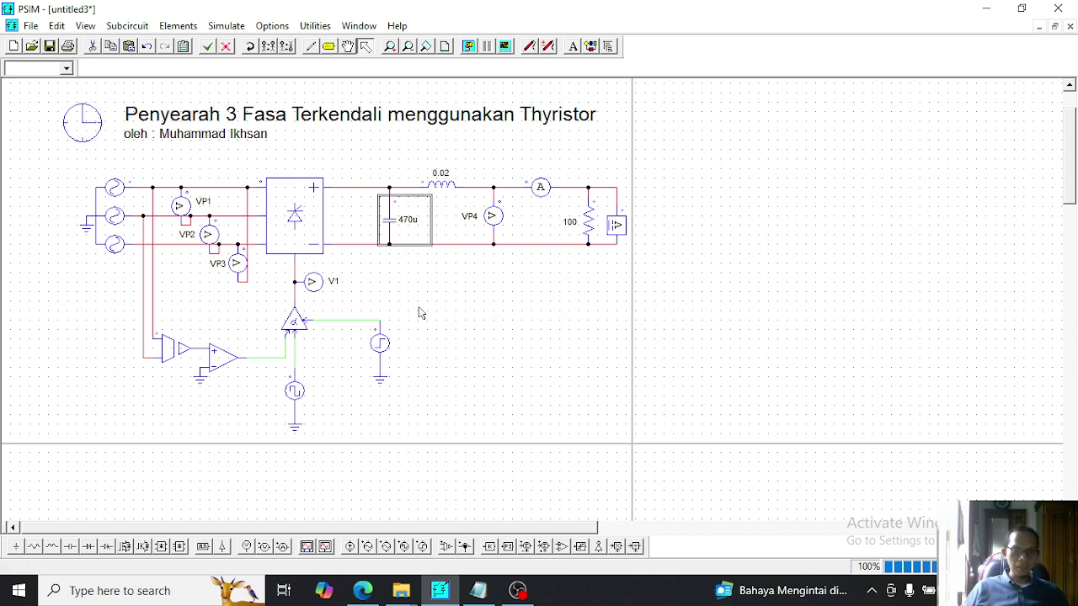
left_click(441, 344)
left_click(438, 189)
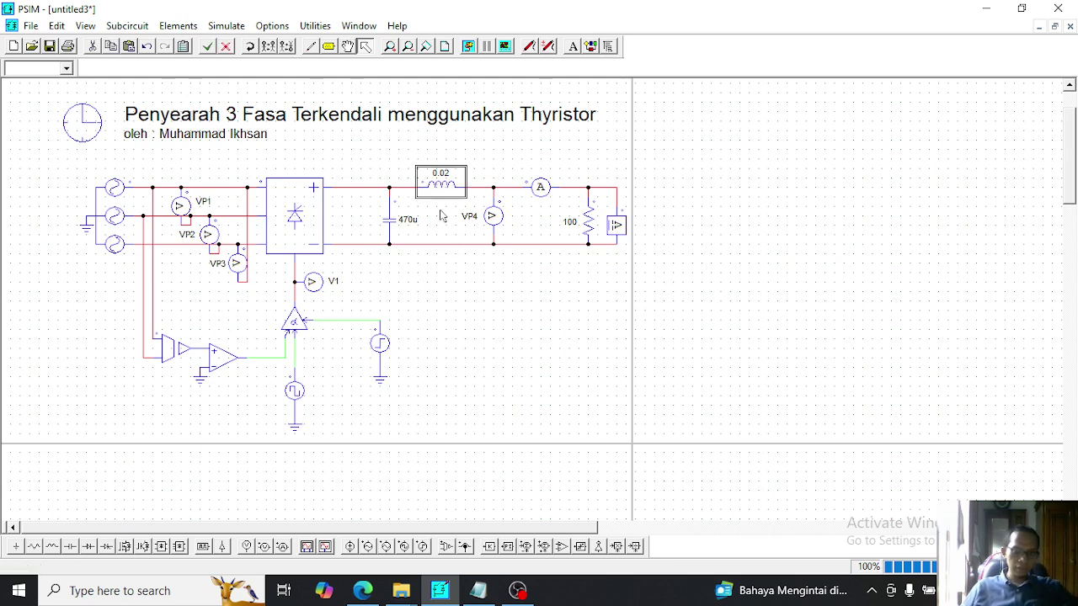
key("ctrl+x")
key("ctrl+v")
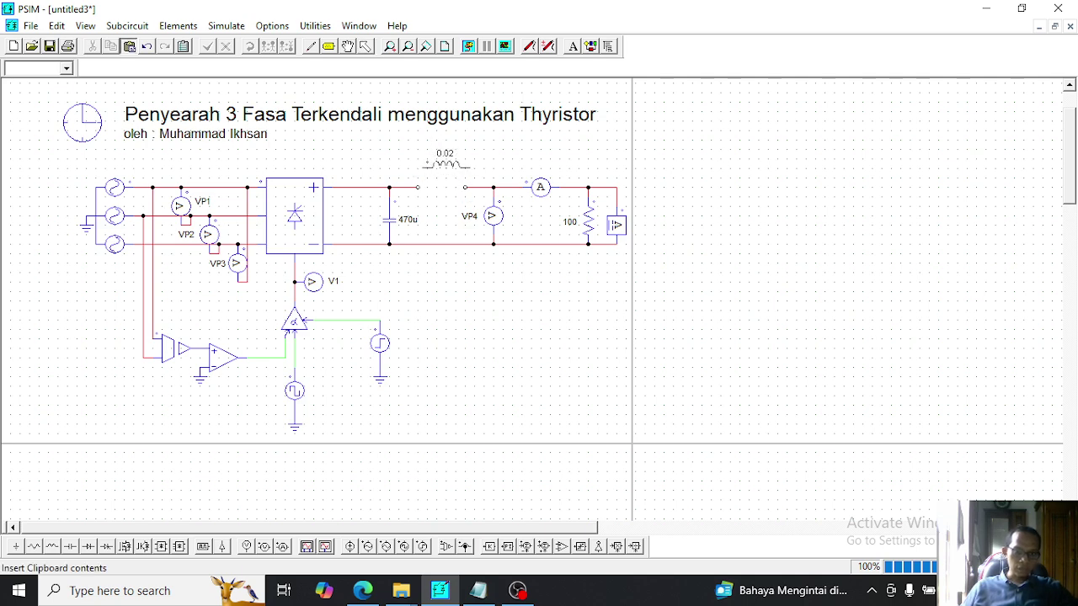
left_click(440, 155)
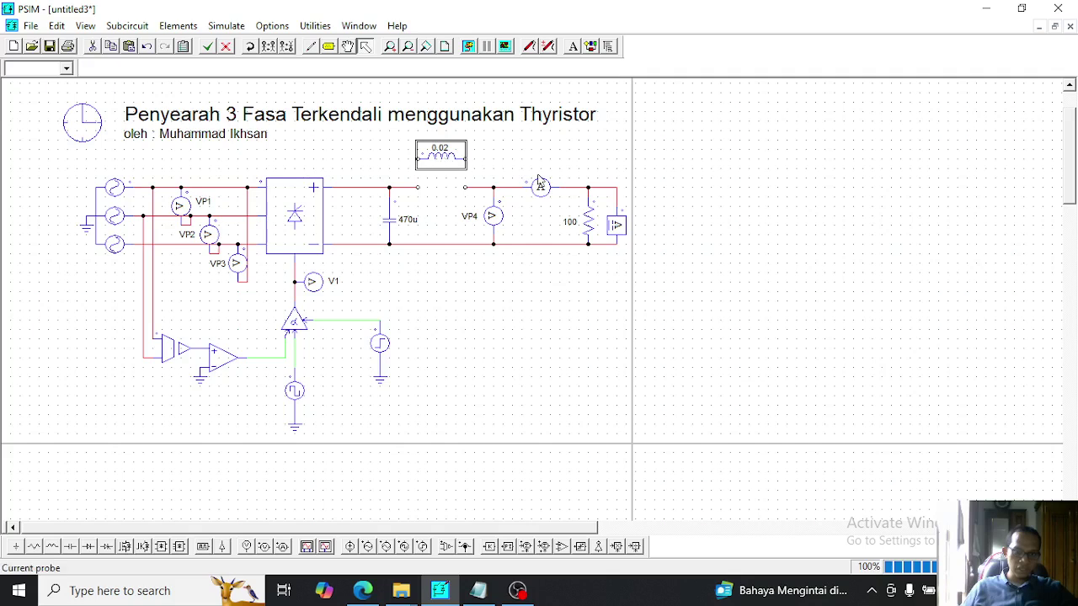
Disable the 0.02 inductor placed above the positive output line
left_click(536, 164)
left_click(451, 157)
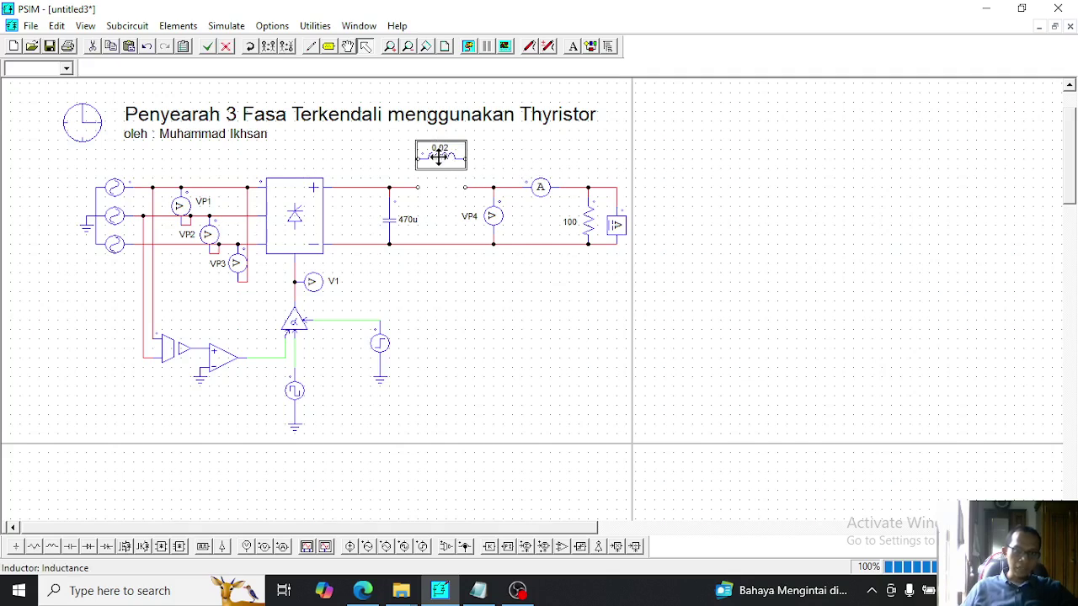
right_click(438, 155)
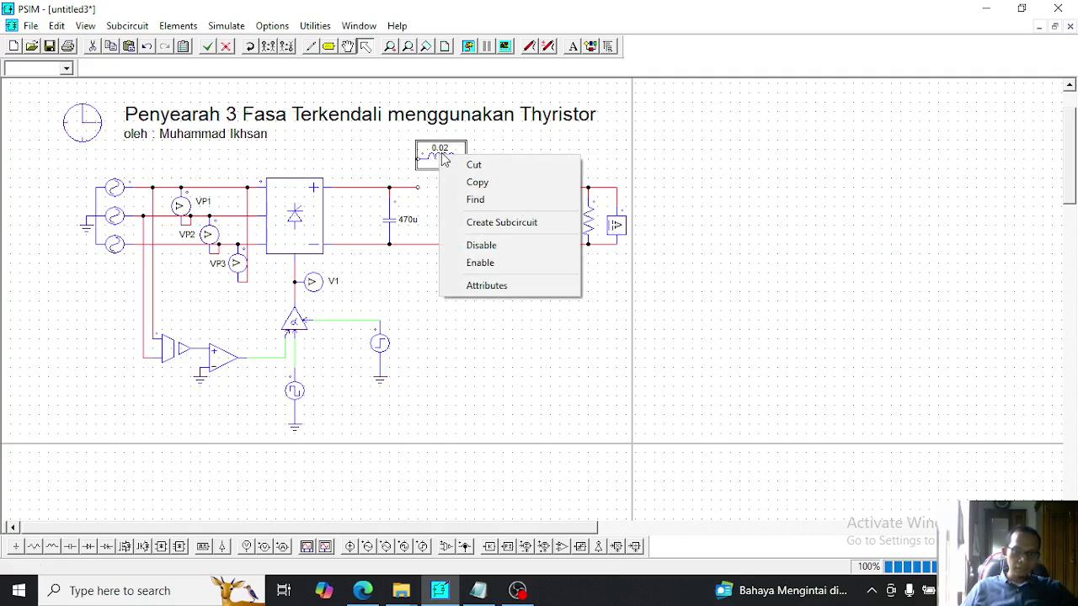
left_click(481, 246)
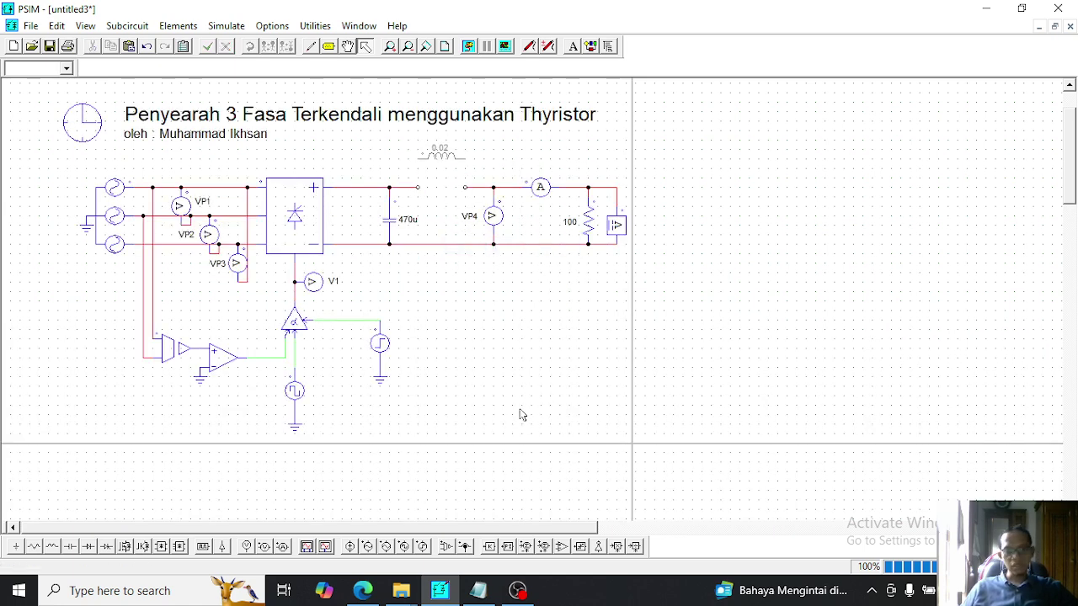
Disable the 470u filter capacitor and wire across the inductor's gap in the positive output line
left_click(391, 229)
right_click(390, 235)
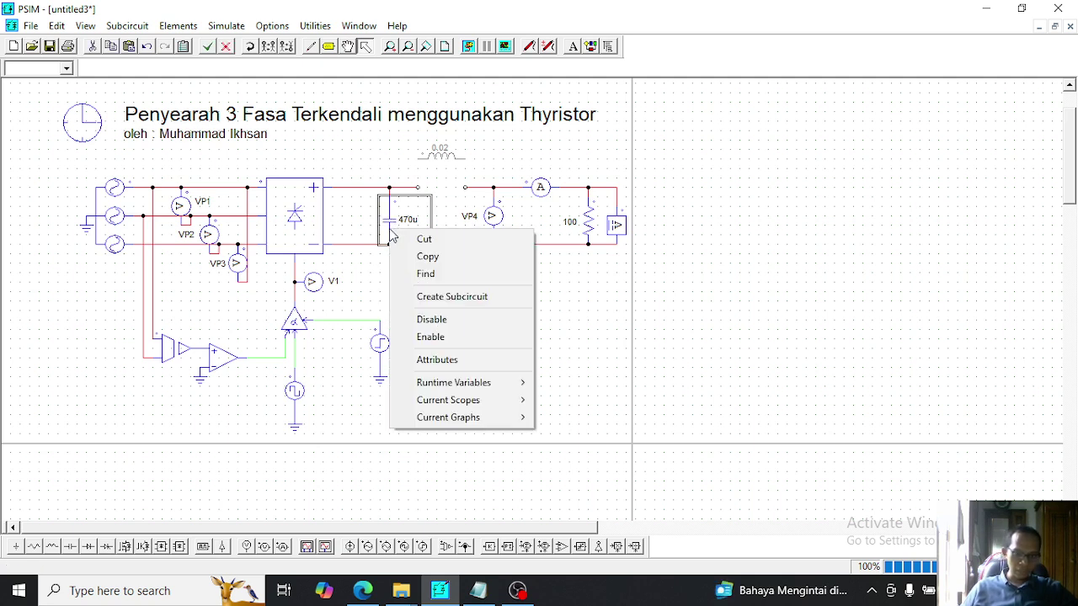
left_click(468, 320)
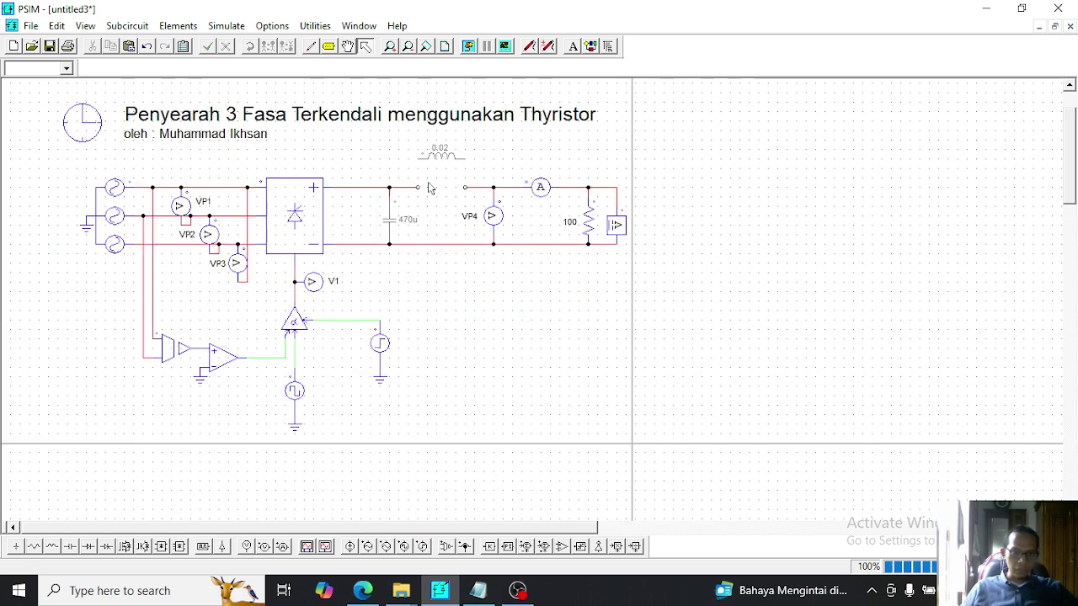
left_click(311, 47)
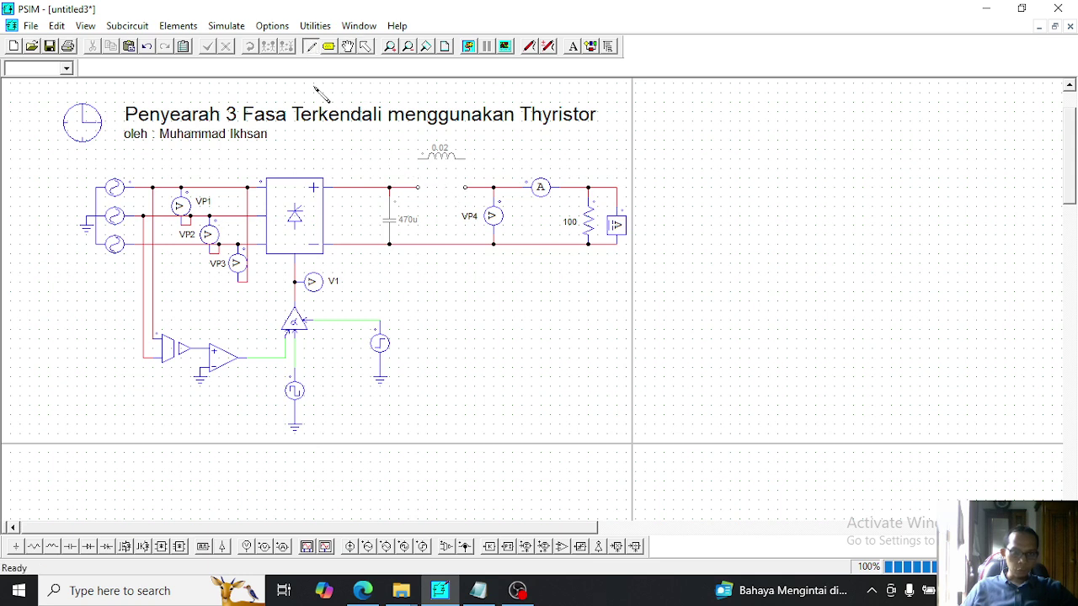
left_click_drag(417, 188, 465, 187)
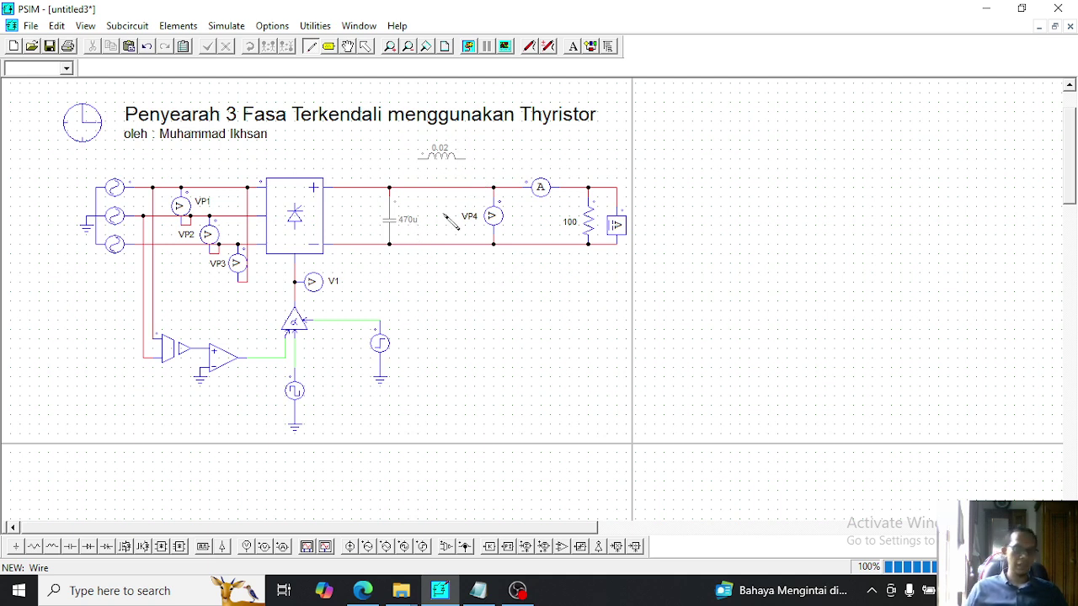
Run the simulation without the filter, plot VP1, VP2, VP3 and VP4 together in one graph, and maximize it
left_click(468, 47)
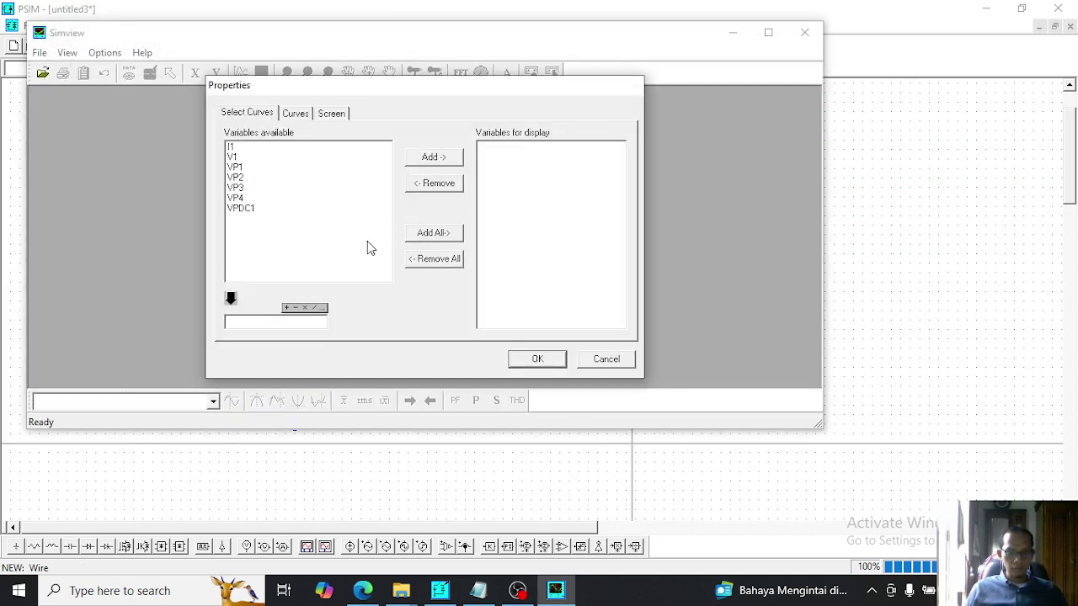
left_click(242, 168)
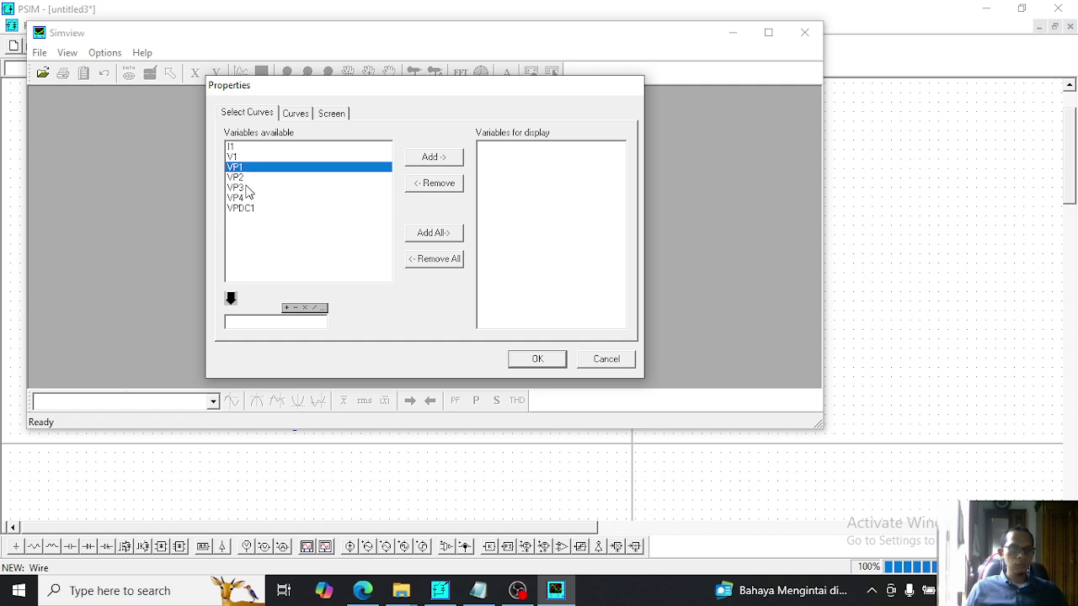
left_click(244, 179, "ctrl")
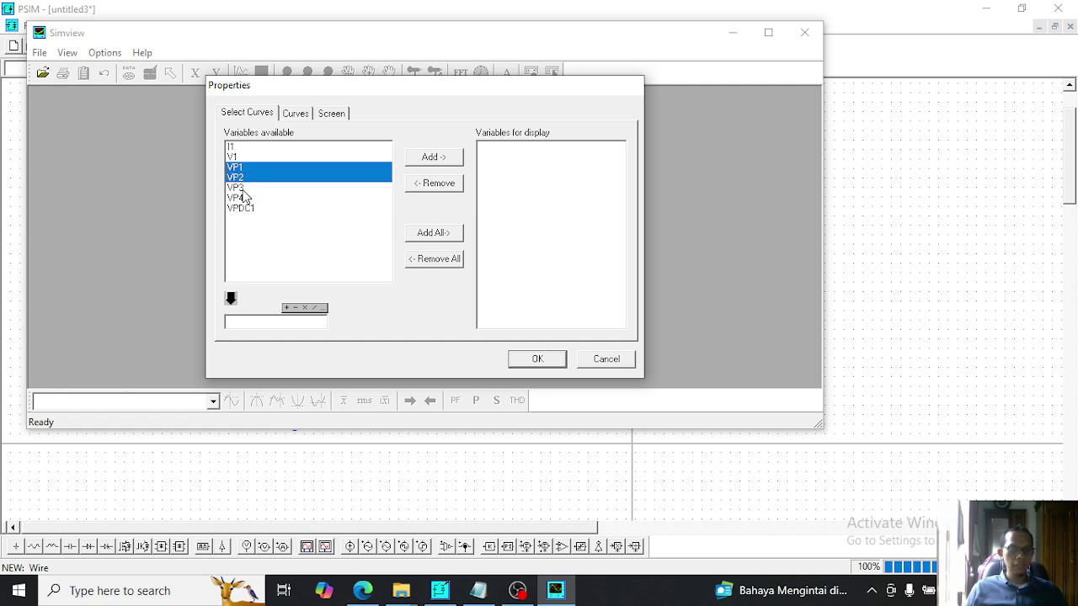
left_click(242, 189, "ctrl")
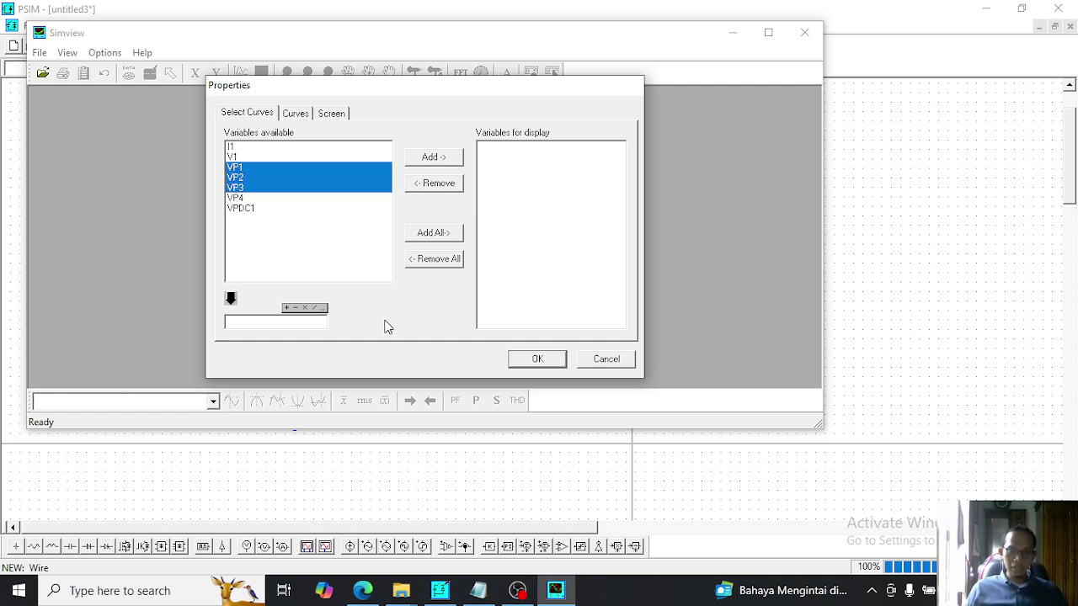
left_click(249, 198, "ctrl")
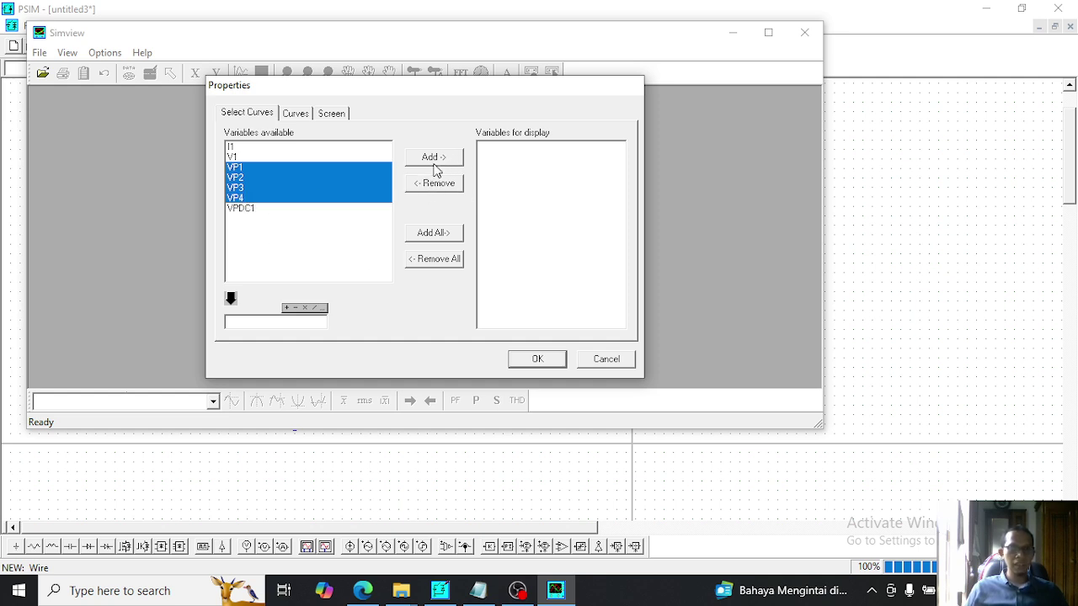
left_click(436, 160)
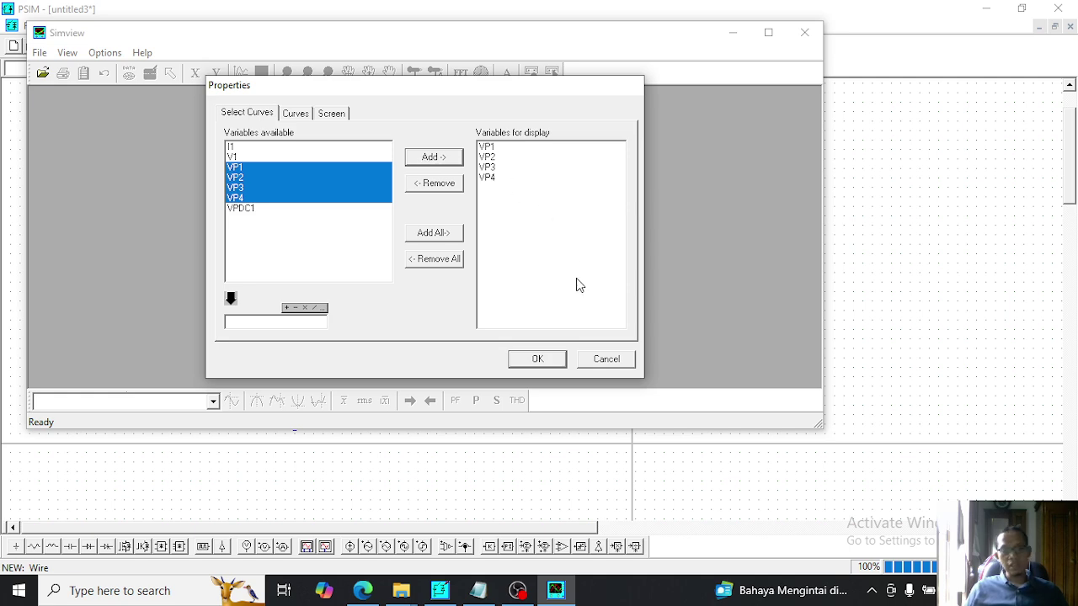
left_click(537, 359)
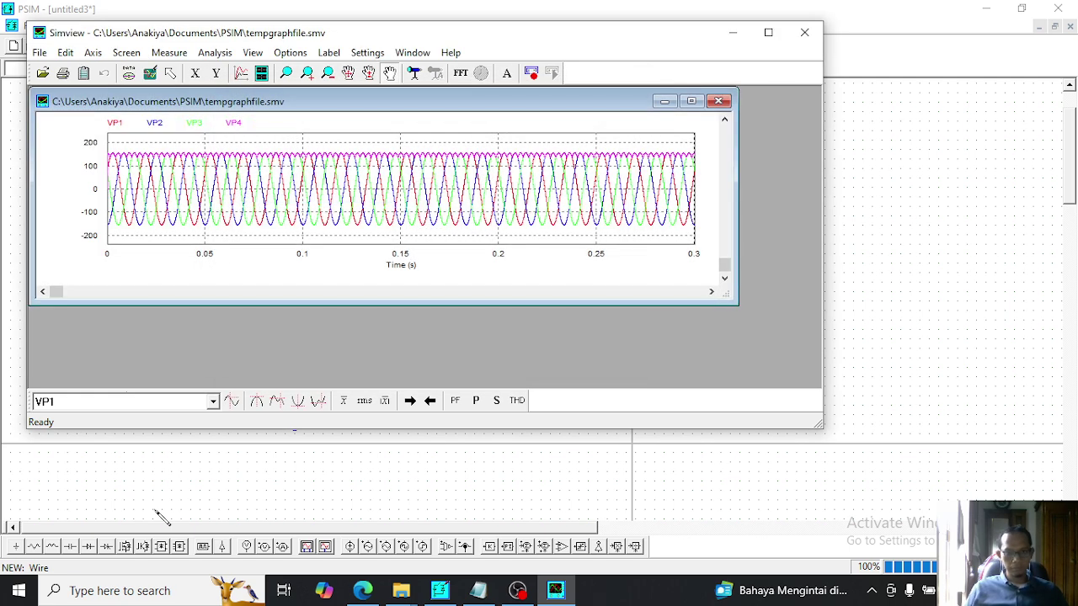
left_click(691, 101)
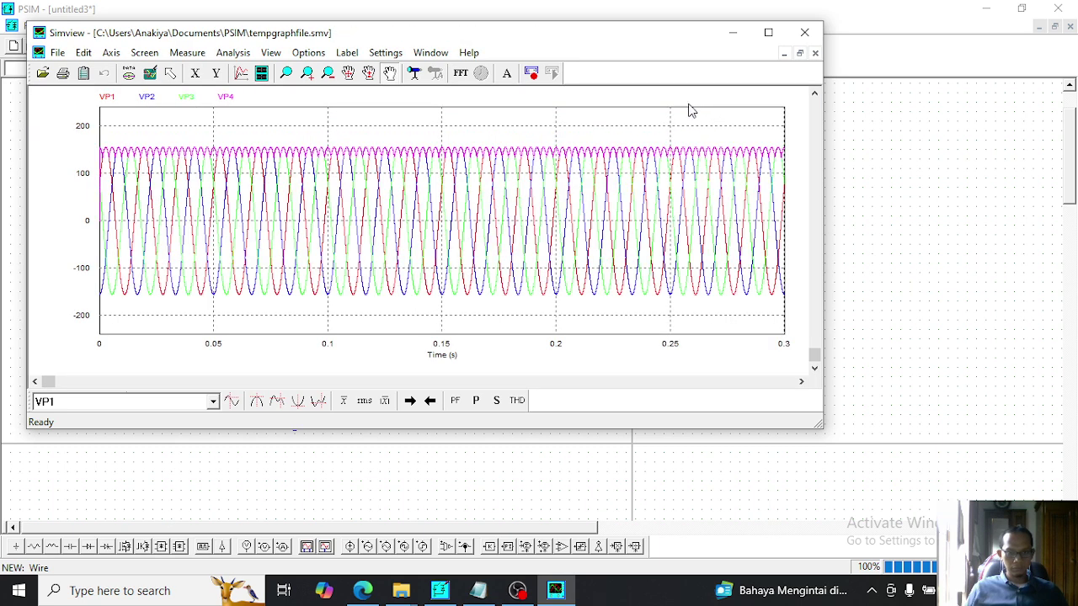
left_click(768, 32)
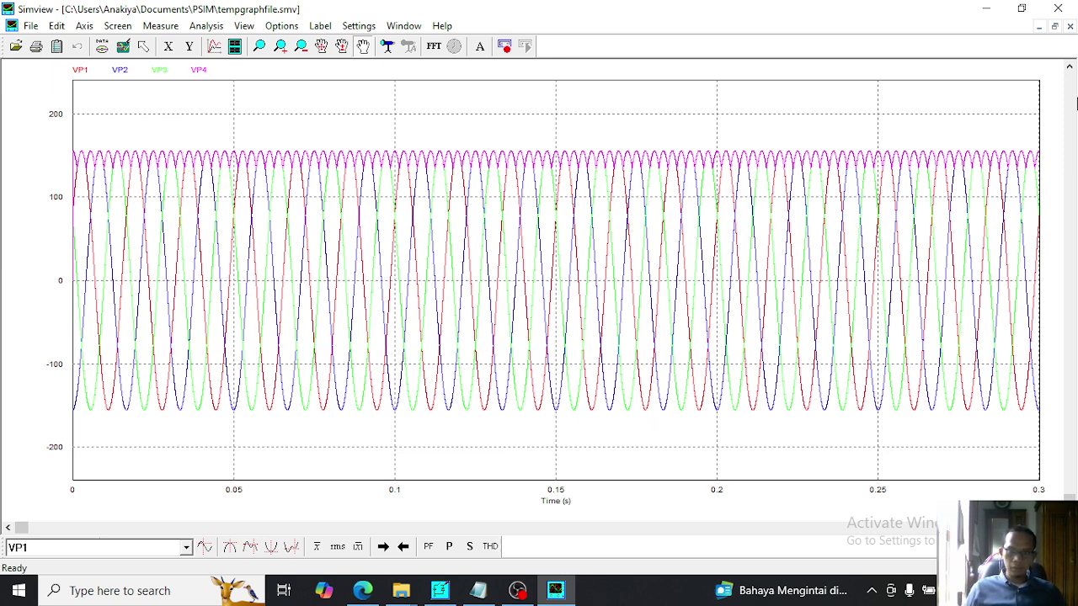
Return to the rectifier schematic and set the simulation's total time to 0.1
left_click(987, 12)
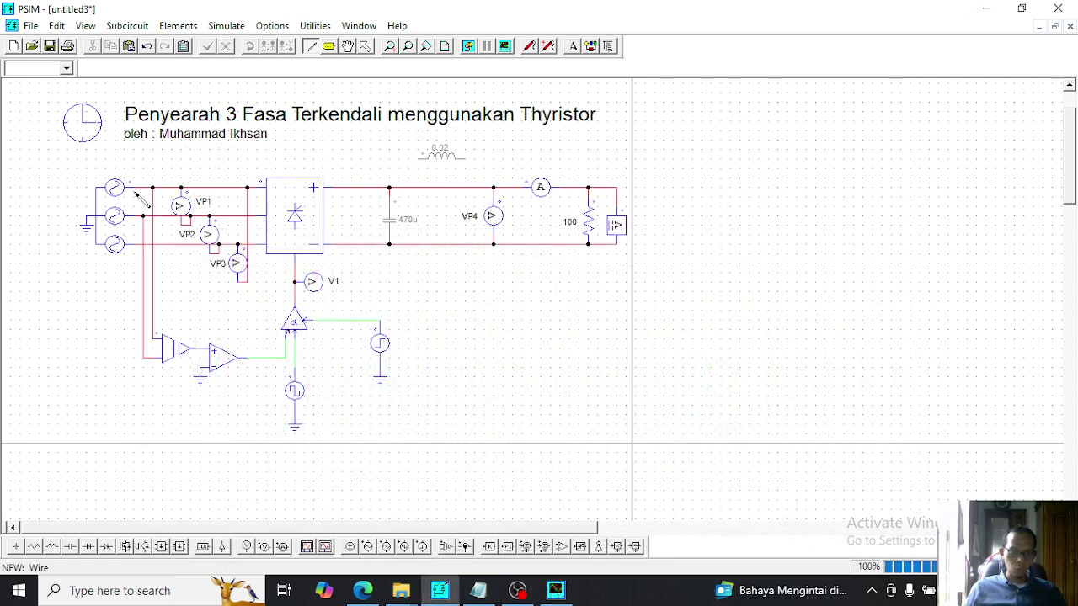
double_click(69, 126)
left_click(544, 357)
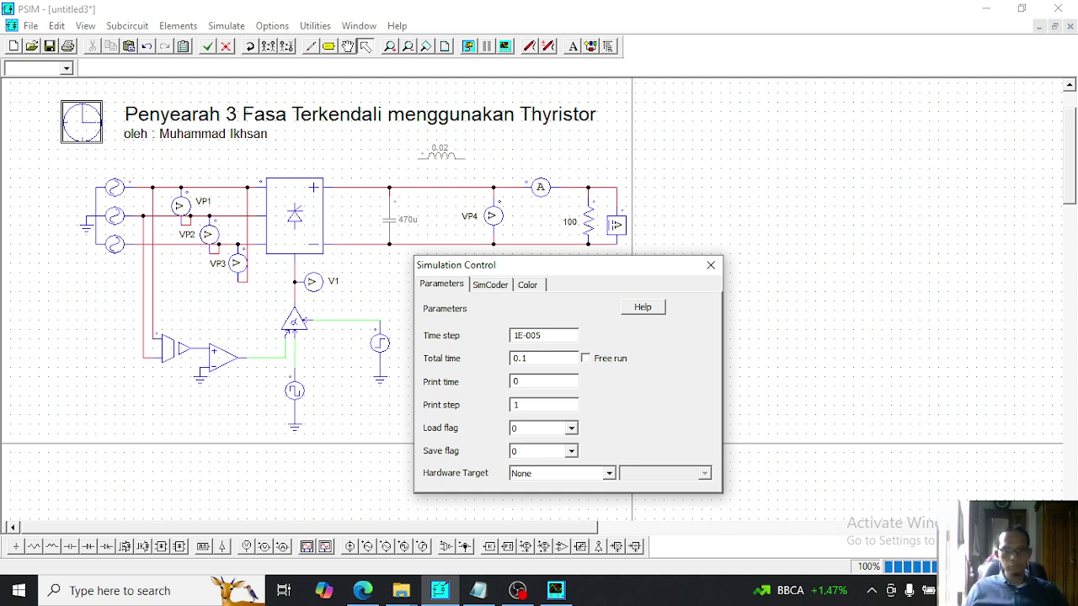
left_click(711, 264)
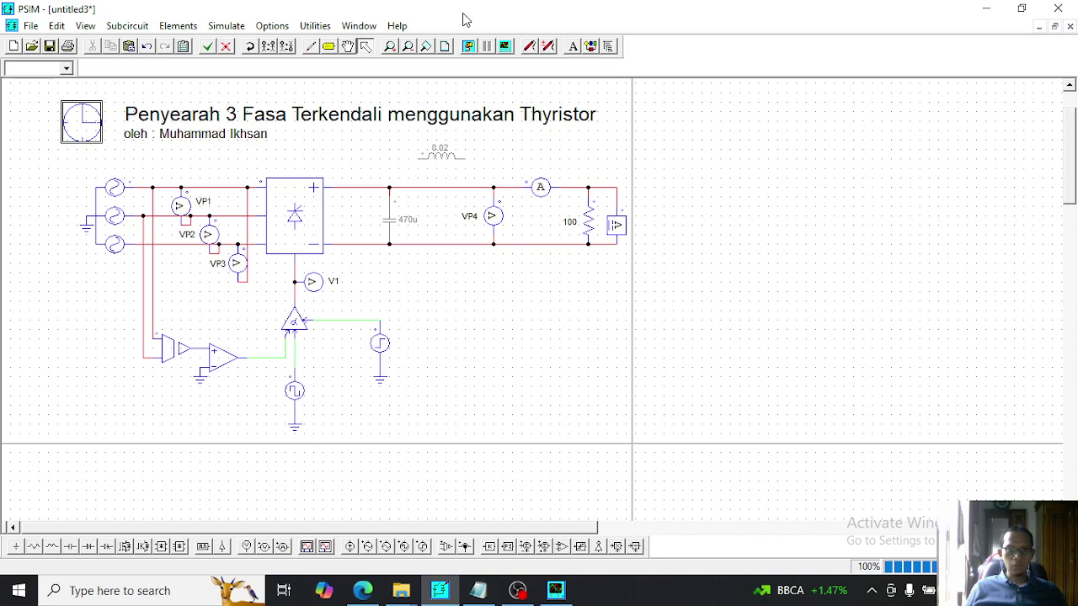
Rerun the simulation without the filter, view VP1 to VP4 in the maximized graph, and close the waveform viewer
left_click(469, 48)
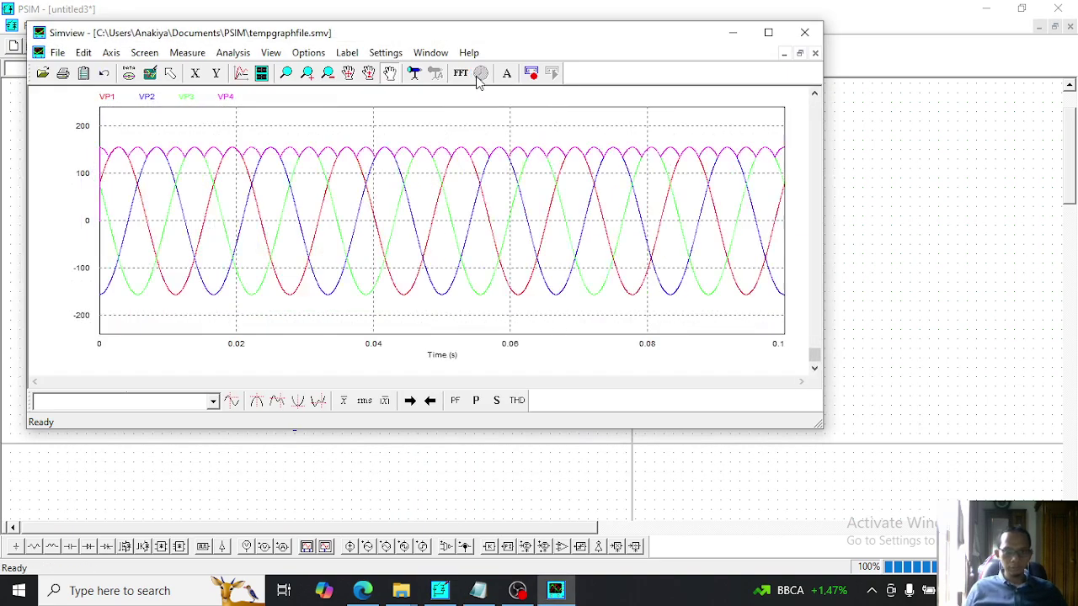
left_click(768, 32)
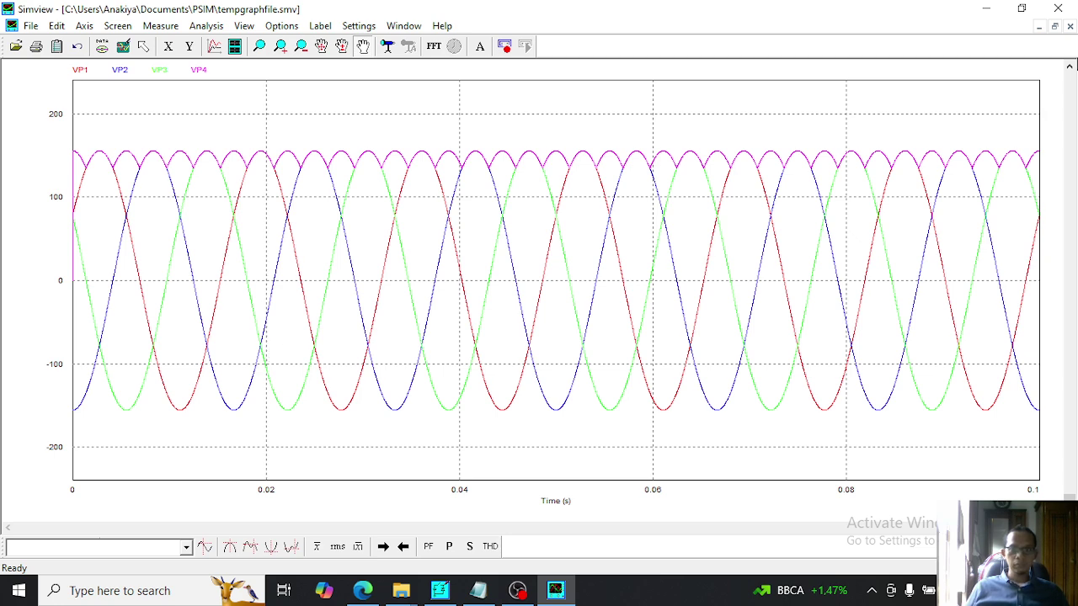
left_click(1058, 8)
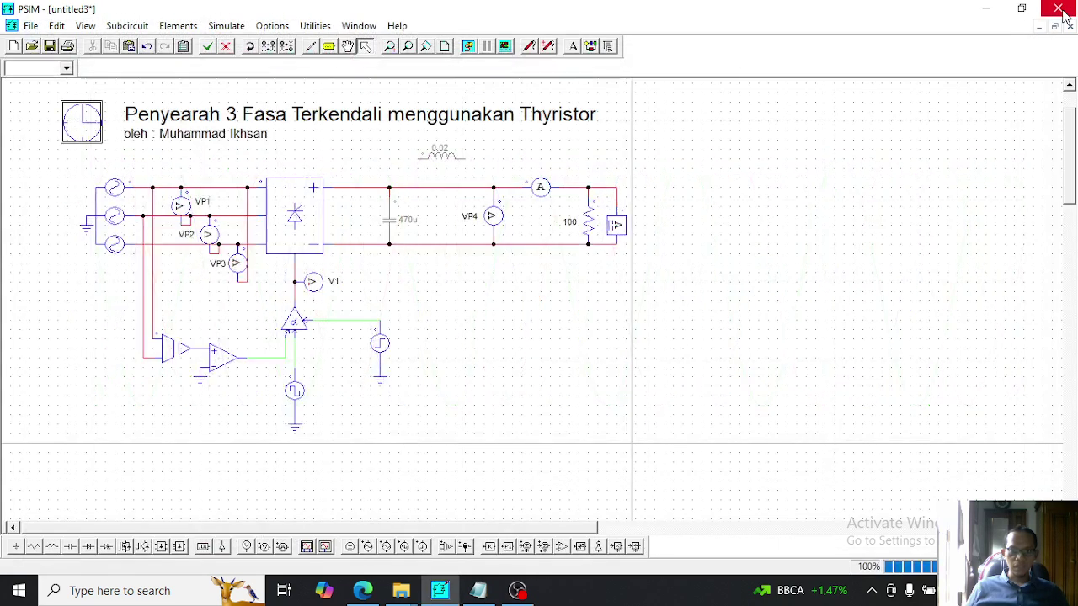
left_click(484, 351)
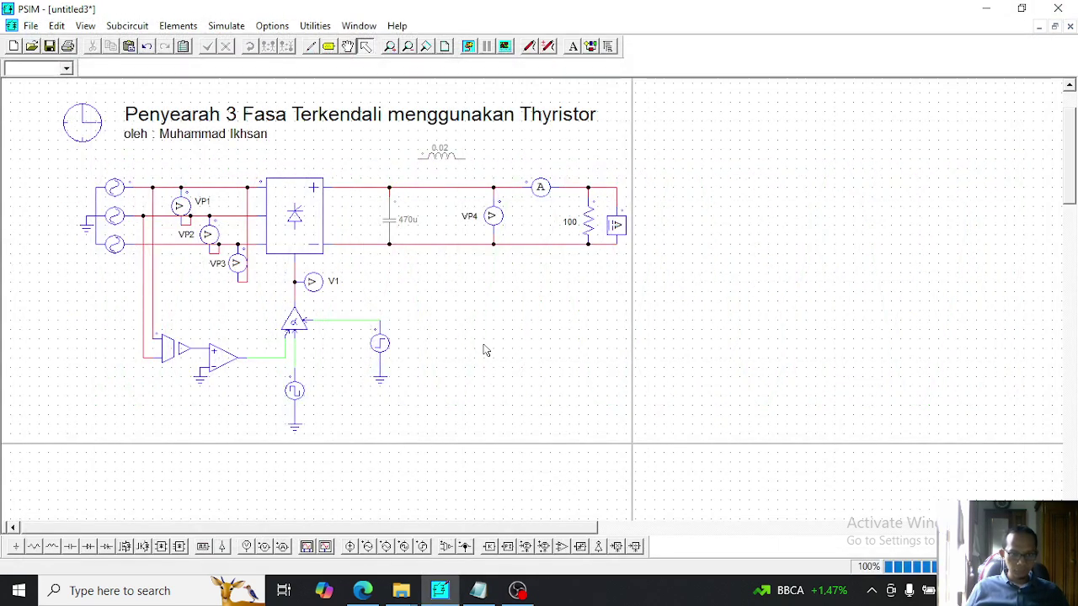
left_click(498, 218)
left_click(549, 420)
left_click(491, 216)
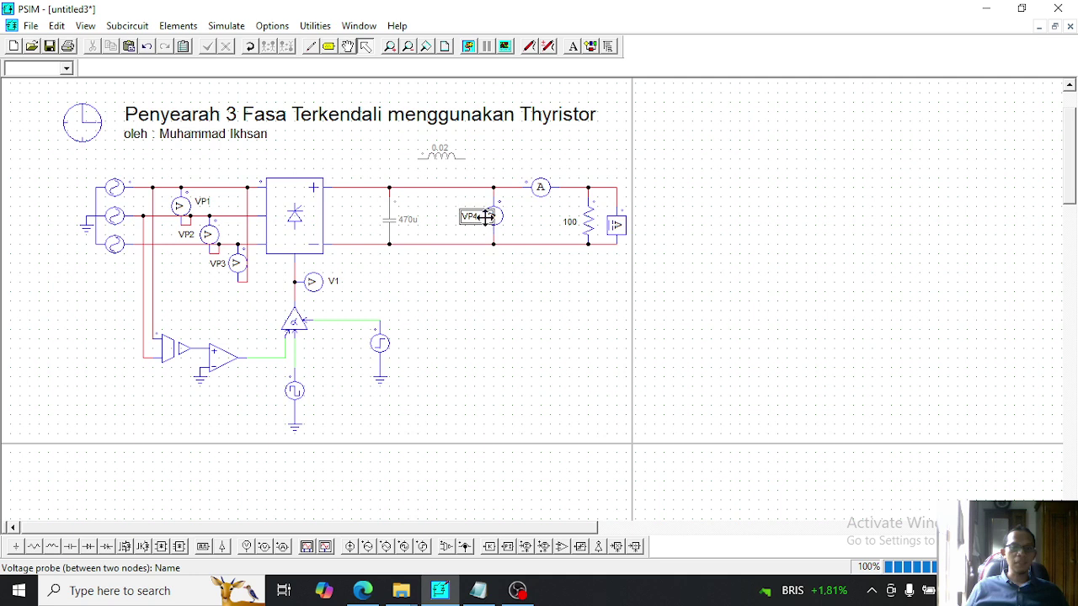
left_click(519, 425)
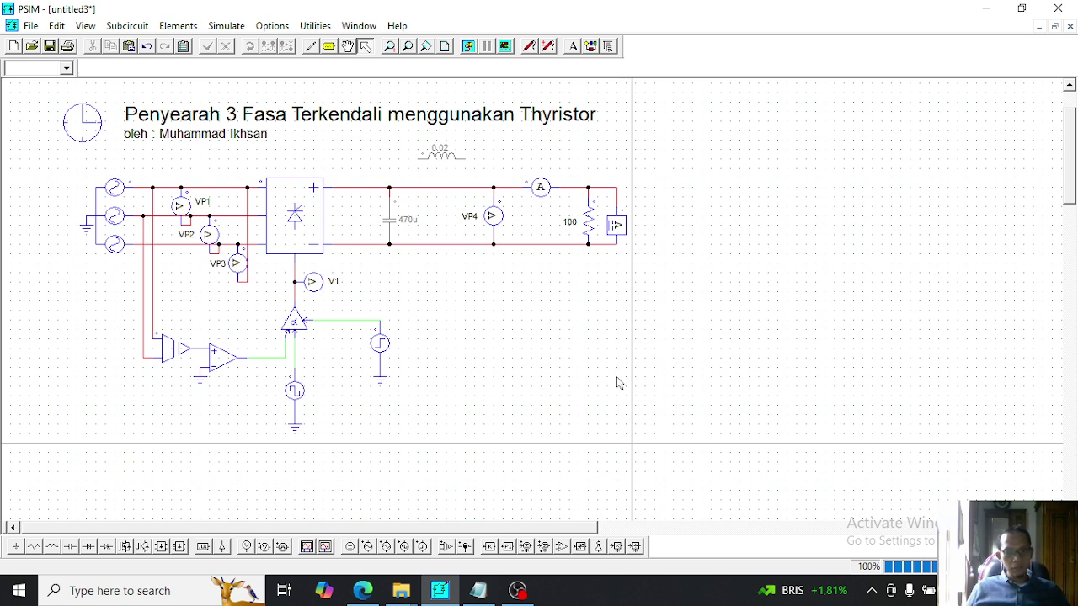
left_click(396, 226)
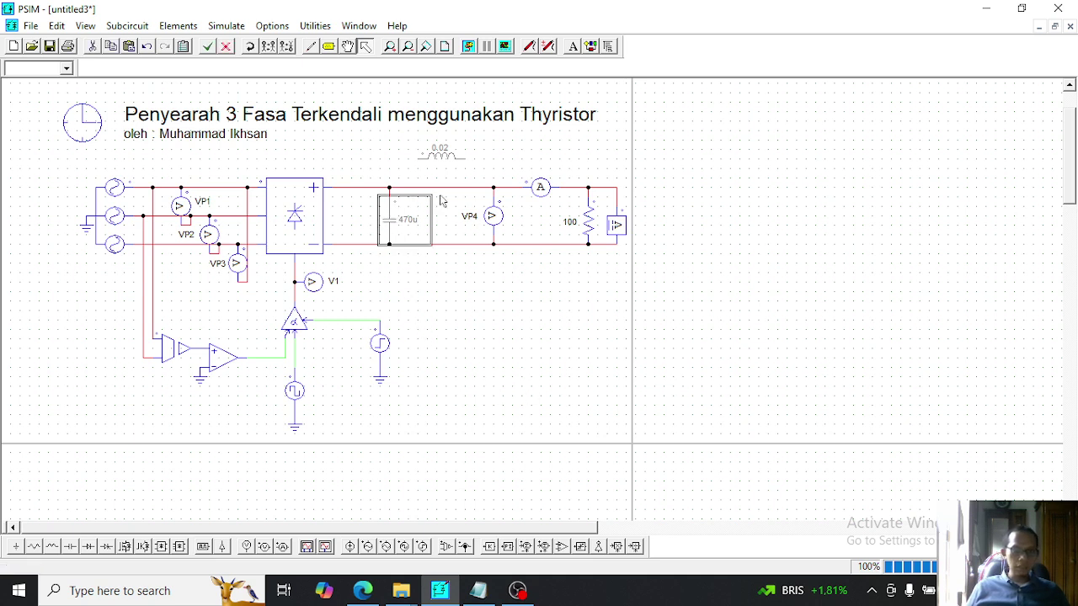
left_click(441, 153)
Delete the bridging wire between the 470u capacitor and VP4, and move the 0.02 inductor down into the gap
left_click(433, 187)
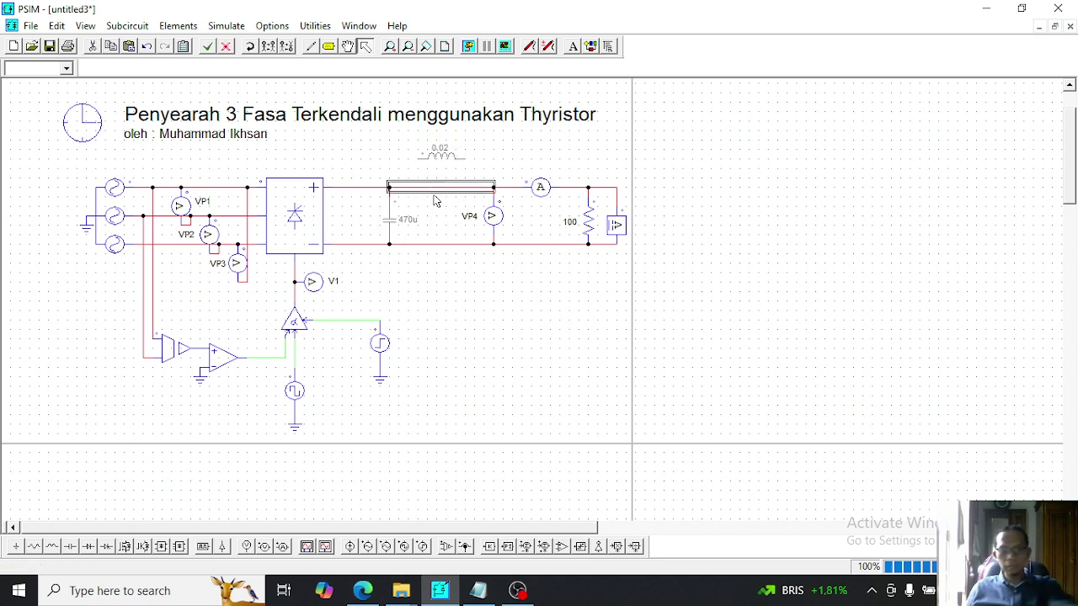
key("Delete")
left_click_drag(440, 152, 443, 181)
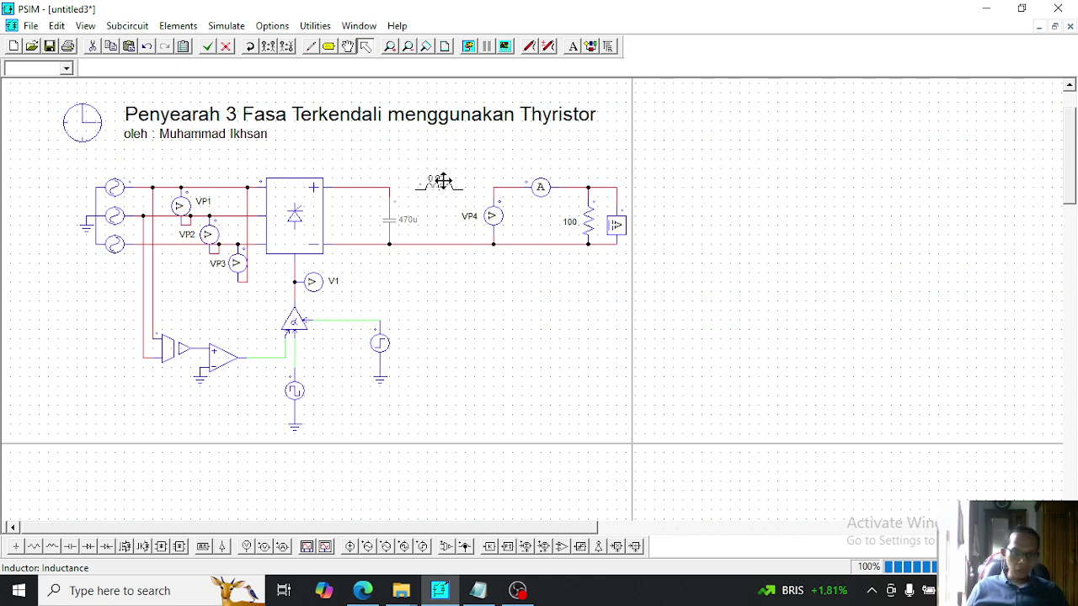
left_click(491, 161)
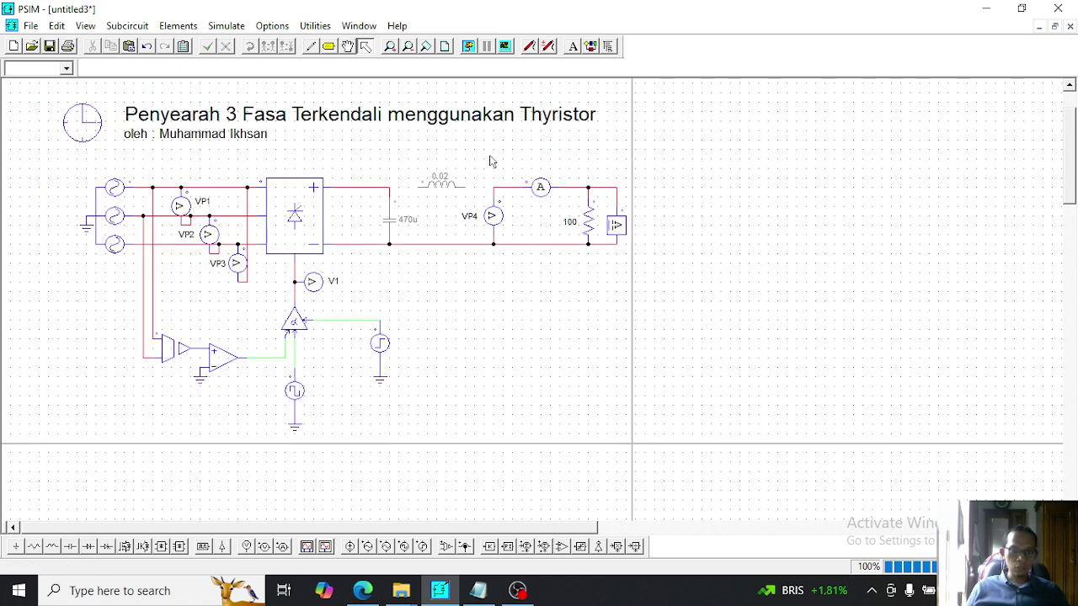
Enable the 0.02 inductor and the 470u filter capacitor again
right_click(443, 187)
left_click(508, 294)
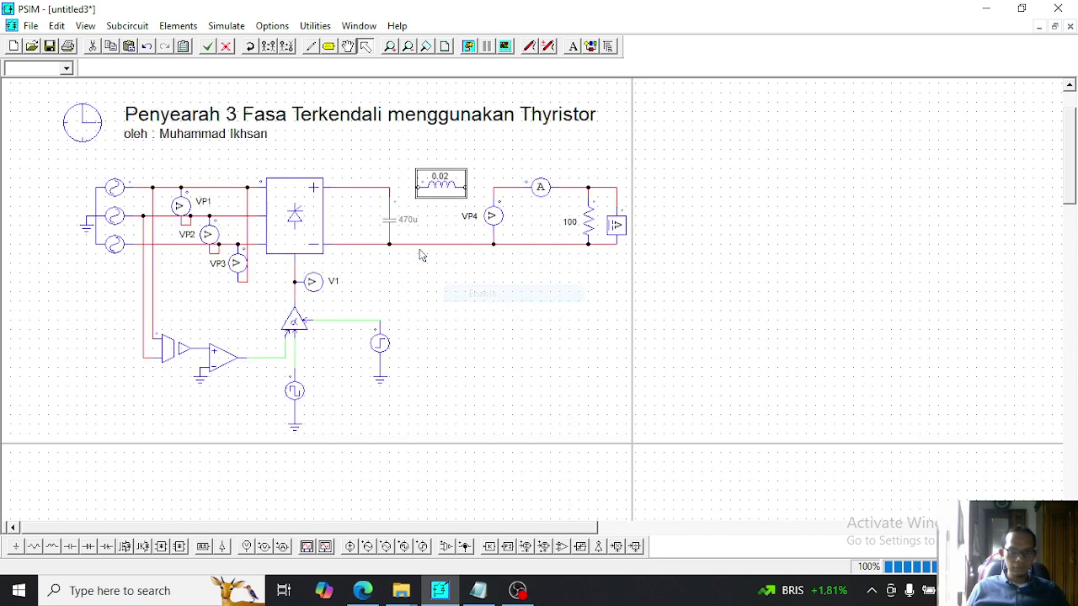
right_click(406, 225)
left_click(443, 266)
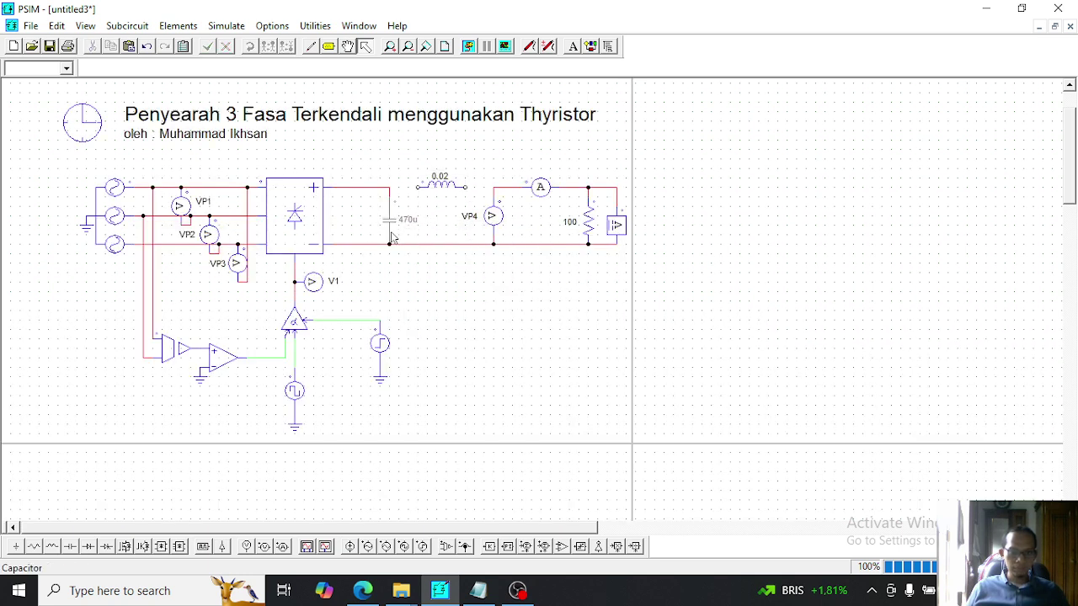
left_click(388, 219)
right_click(392, 217)
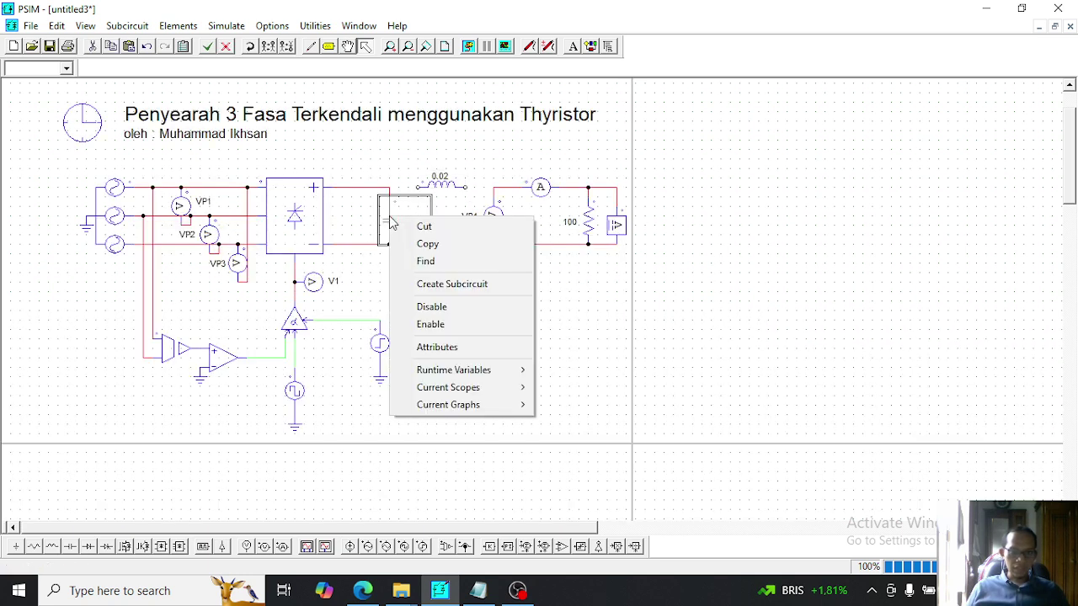
left_click(450, 327)
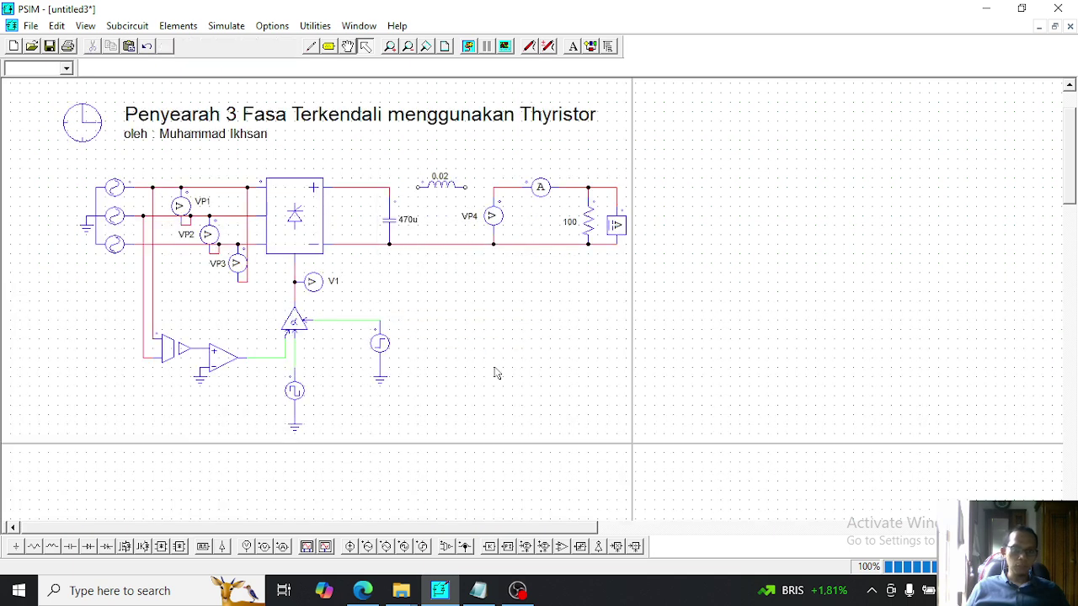
Wire both ends of the 0.02 inductor into the positive output line between the capacitor and VP4
left_click(311, 45)
left_click_drag(421, 187, 389, 187)
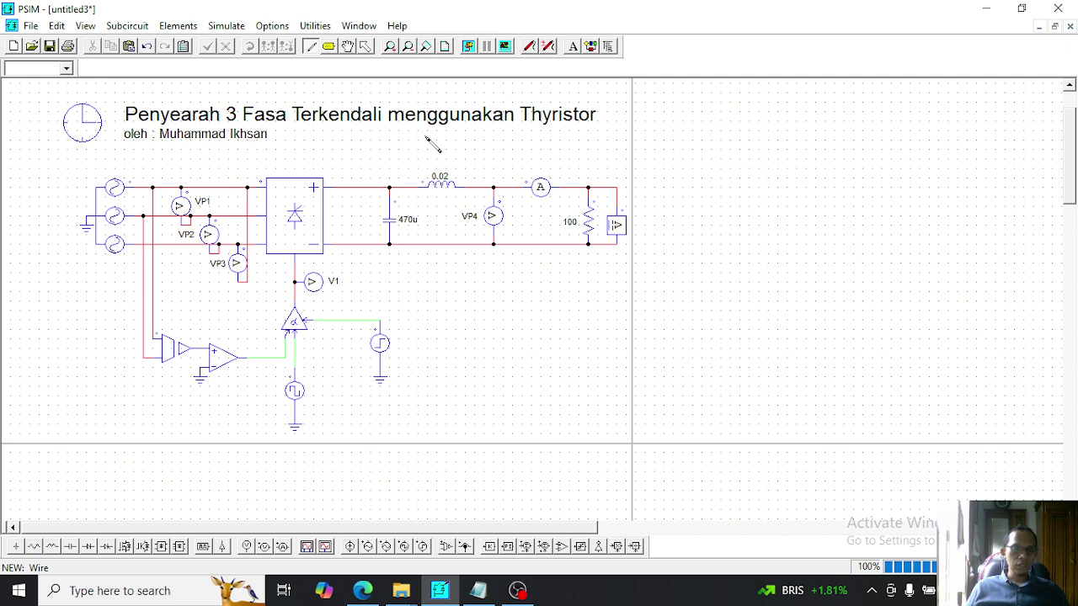
left_click(366, 48)
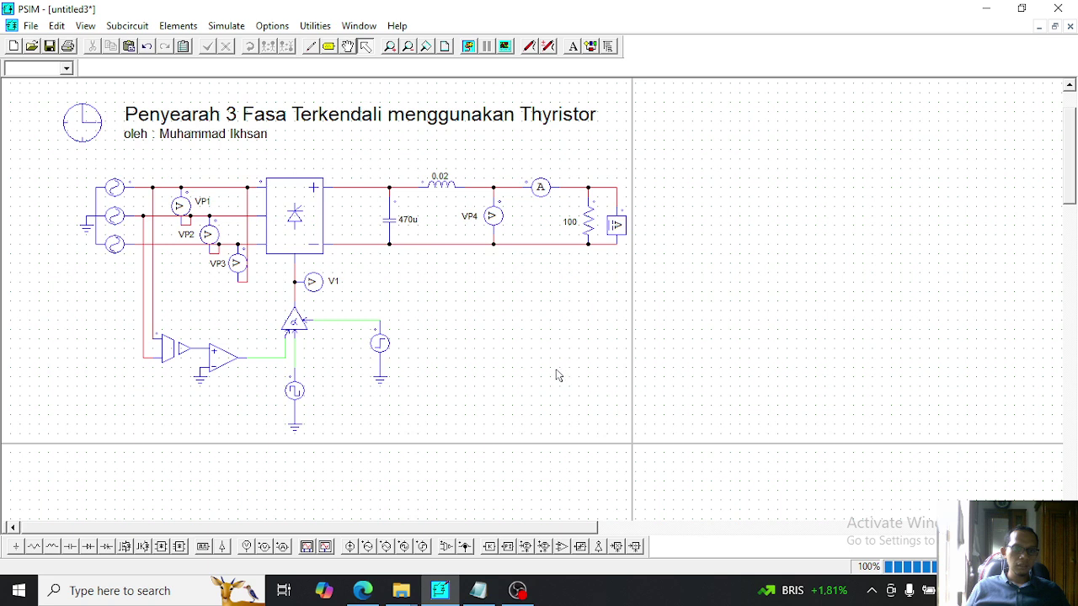
Review the frequency and duty cycle of the square-wave source feeding the firing-angle controller, leaving its parameters as they are
double_click(300, 394)
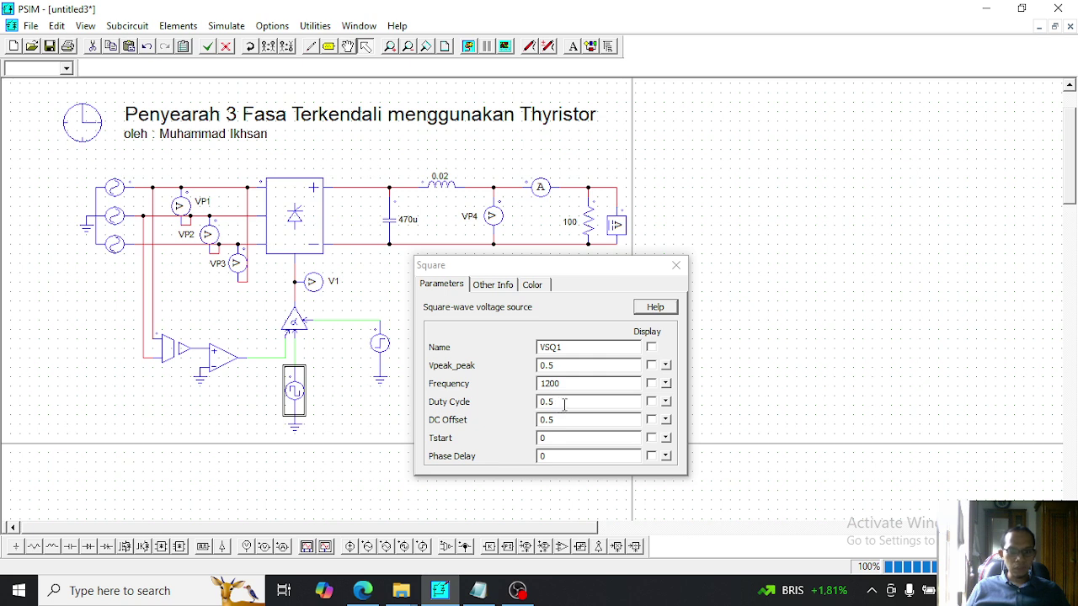
left_click_drag(564, 404, 541, 405)
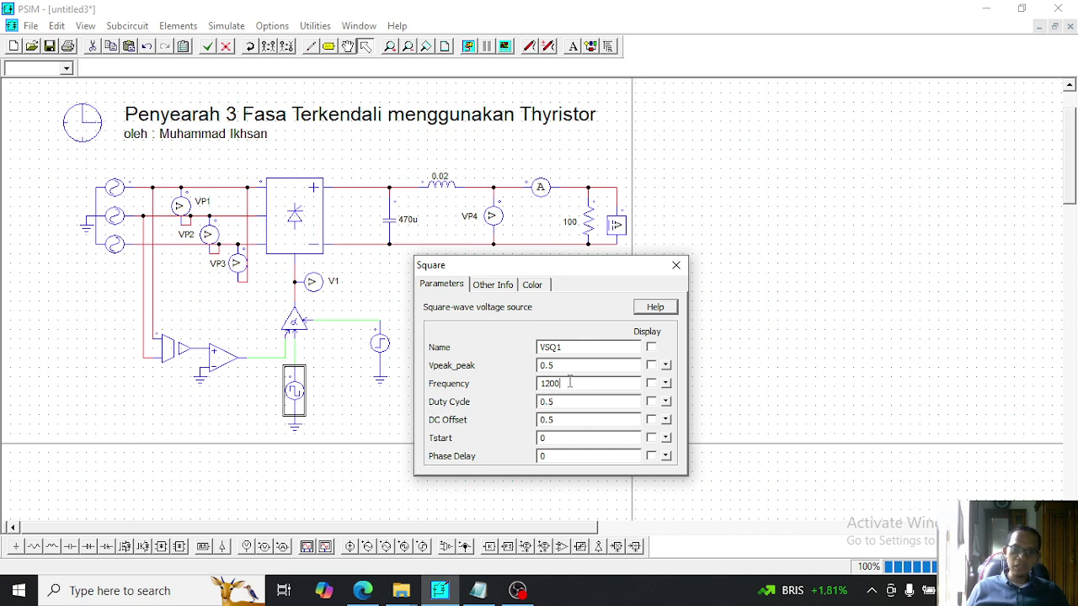
left_click_drag(569, 381, 520, 380)
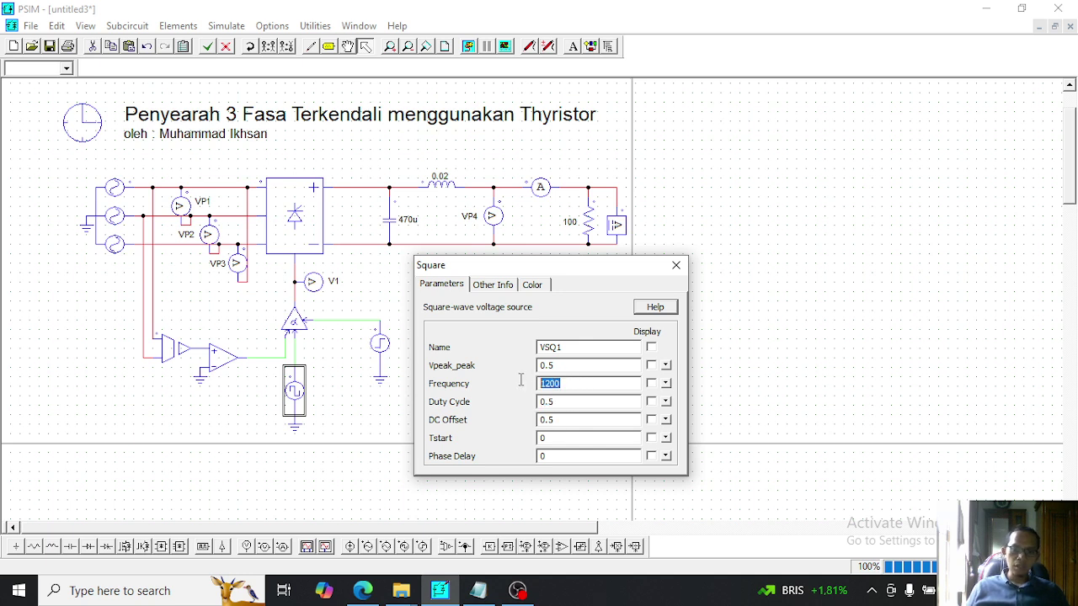
left_click(558, 402)
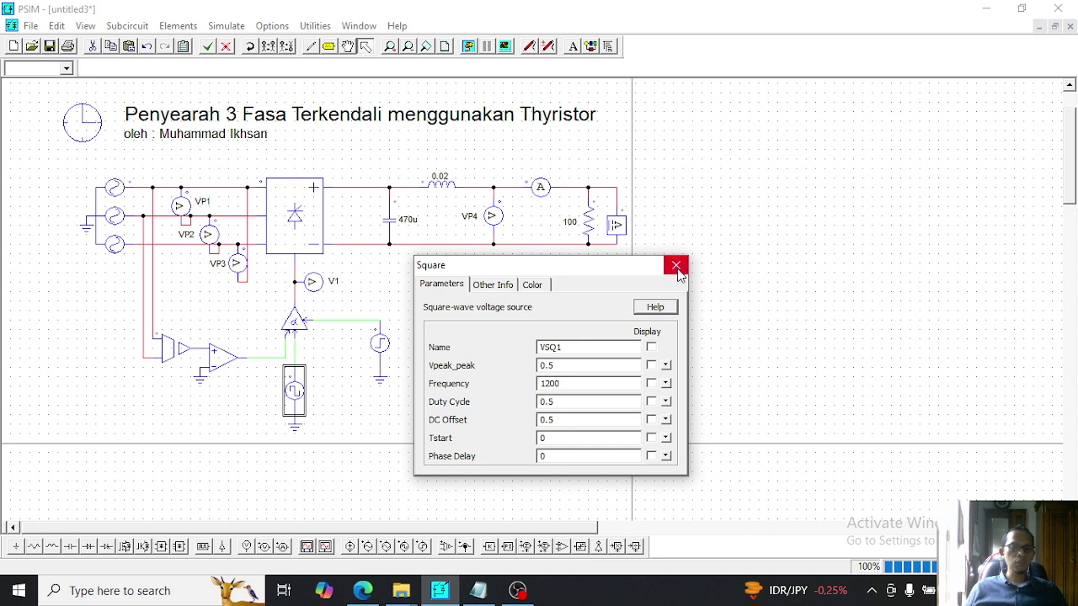
left_click(676, 267)
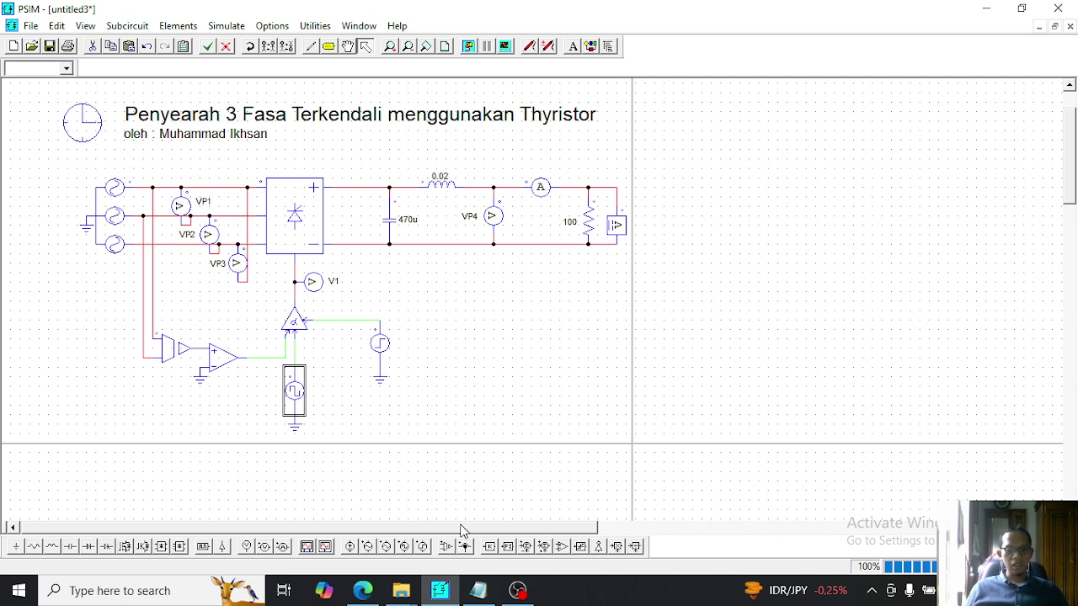
left_click(517, 591)
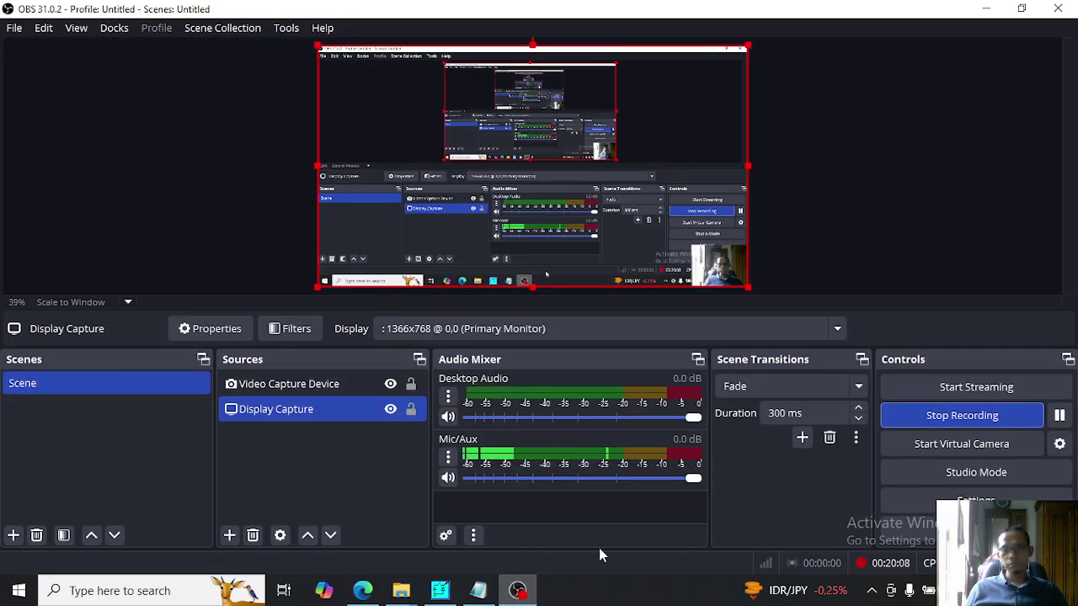